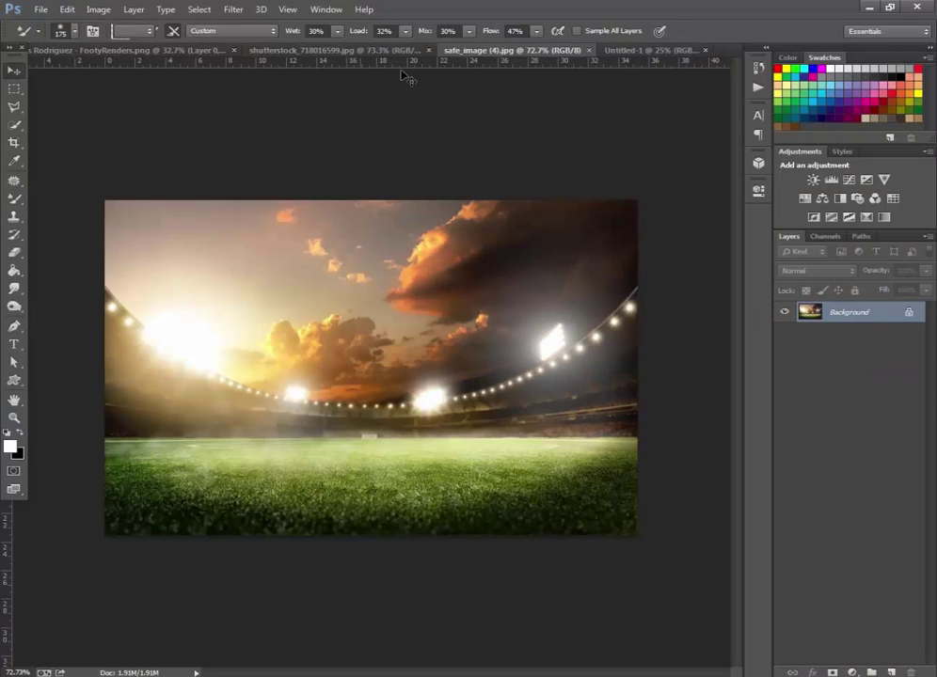
Step: Drag the dark stadium crowd photo into Untitled-1 and scale it to the canvas width
key("v")
left_click(376, 49)
left_click_drag(361, 293, 447, 387)
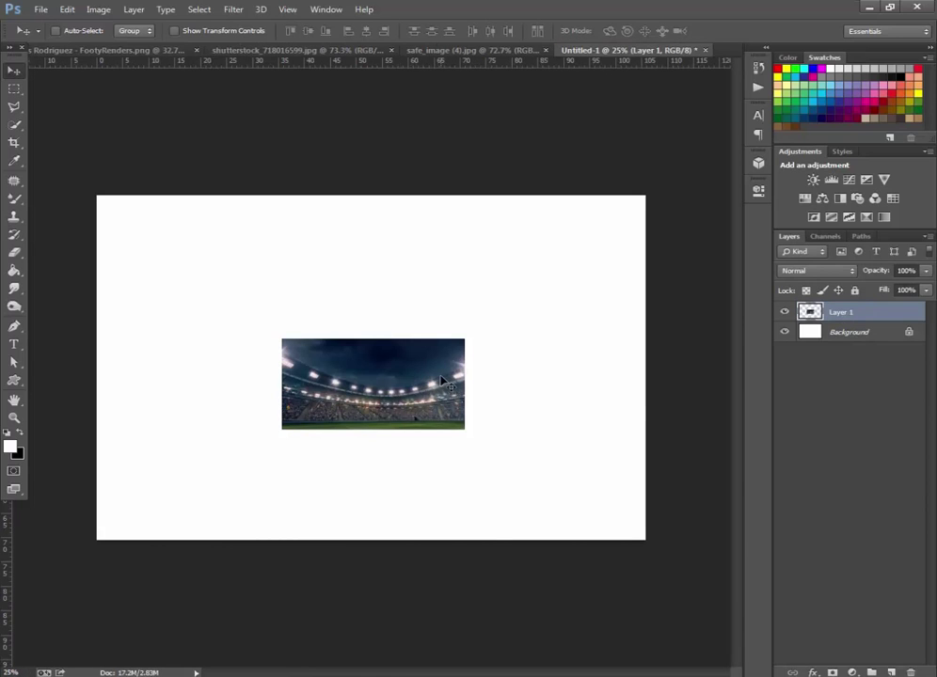
key("ctrl+t")
left_click_drag(461, 339, 655, 250)
left_click_drag(520, 411, 513, 427)
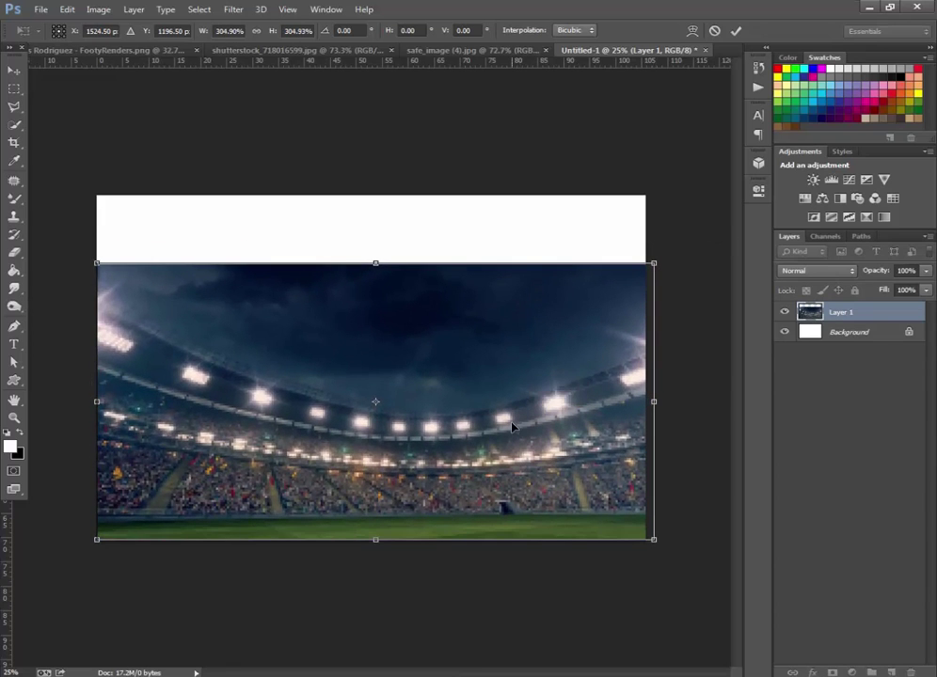
key("Return")
Step: Add a layer mask to the stadium layer (Layer 1)
left_click(834, 672)
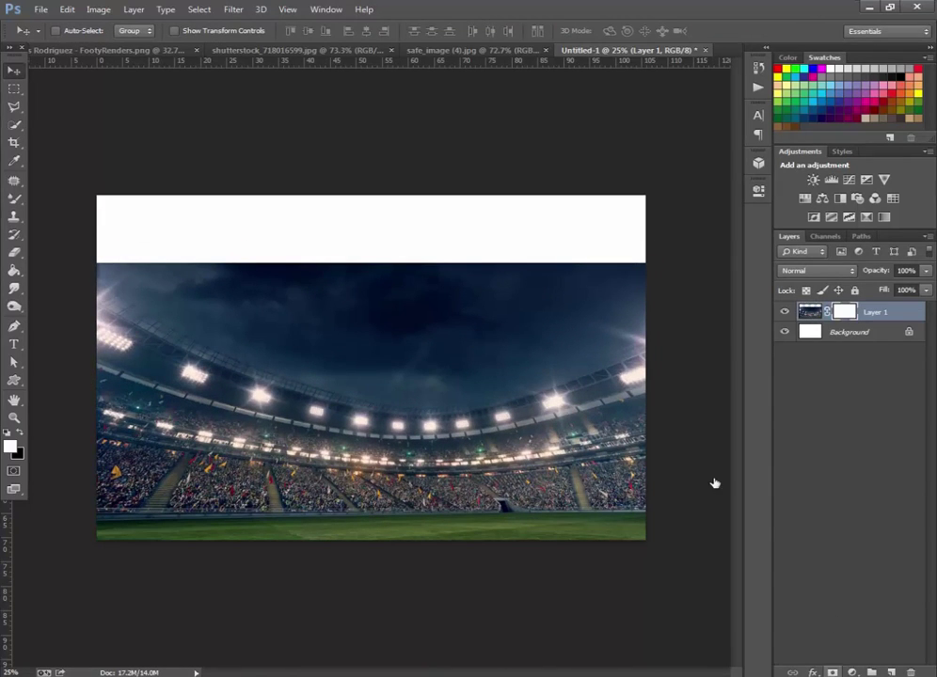
left_click(15, 252)
left_click(57, 268)
left_click(14, 418)
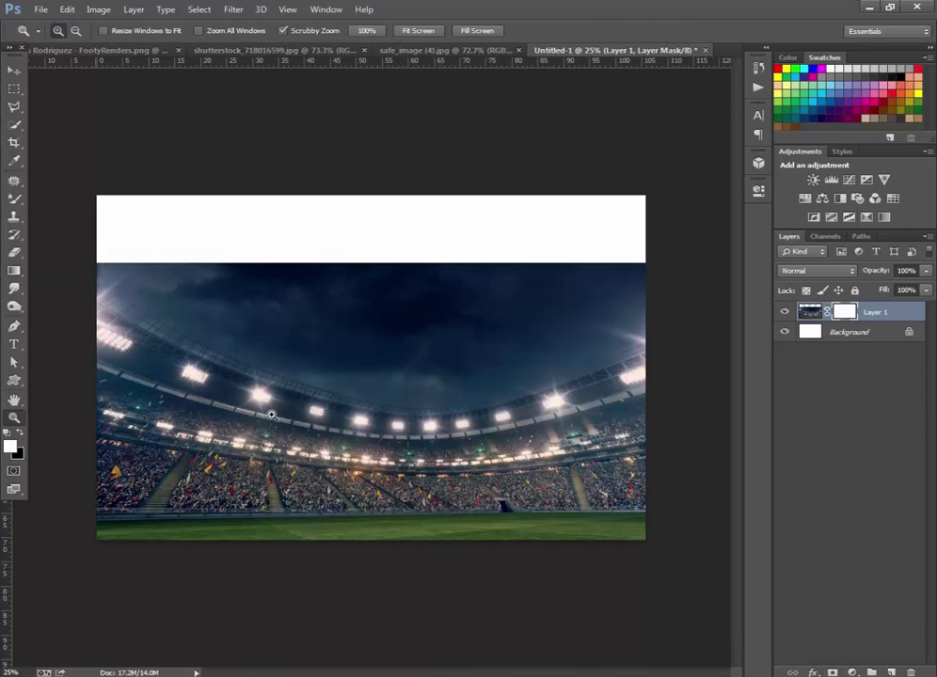
Step: Try a gradient fade over the top of the stadium on the mask, then undo it
left_click(16, 271)
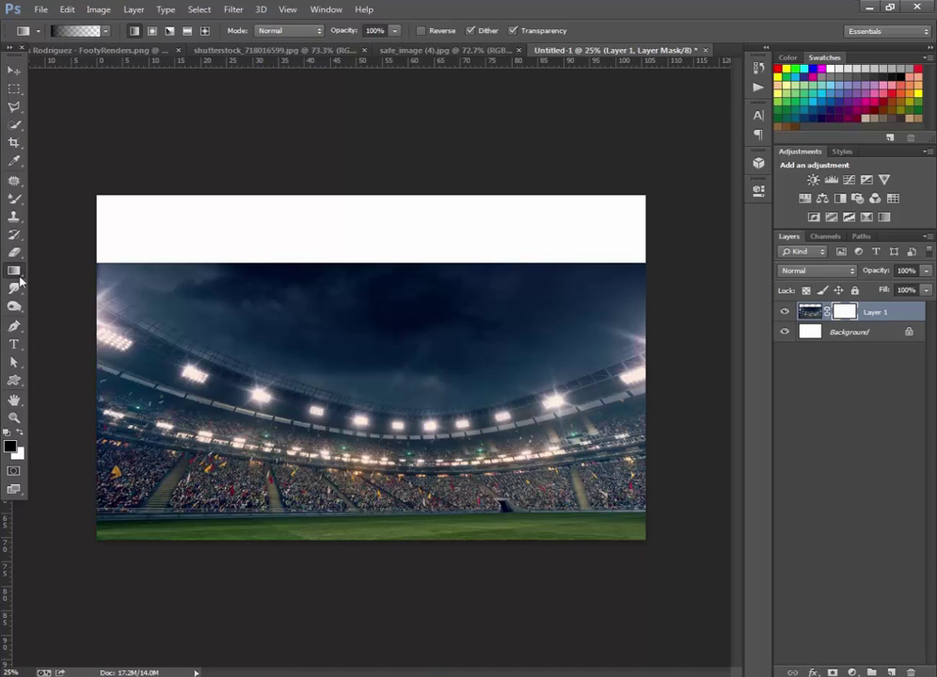
left_click_drag(405, 327, 415, 402)
key("ctrl+z")
key("ctrl+z")
key("ctrl+z")
Step: Erase the dark sky on Layer 1's mask with large soft white Eraser strokes
key("e")
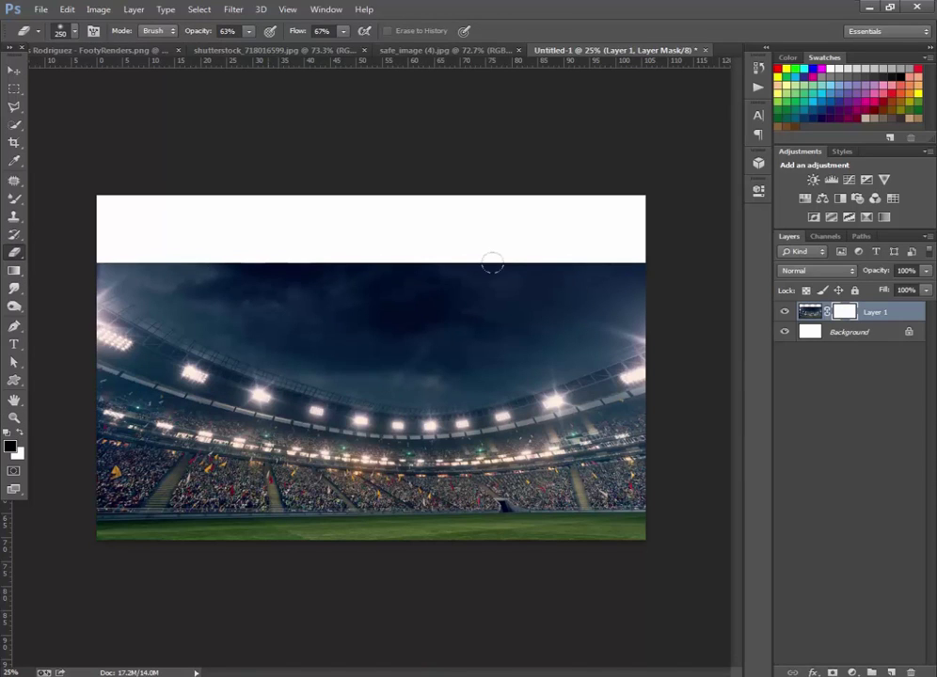
left_click(22, 430)
key("bracketleft")
left_click_drag(398, 236, 272, 241)
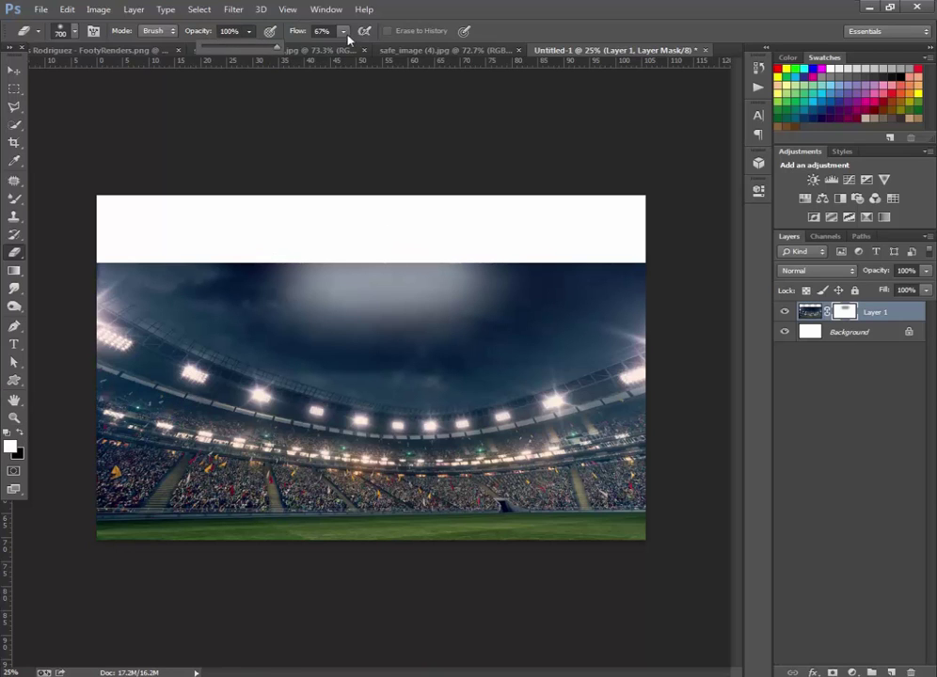
mouse_move(442, 246)
left_mouse_down()
mouse_move(562, 254)
mouse_move(477, 279)
mouse_move(502, 284)
mouse_move(422, 301)
mouse_move(429, 313)
mouse_move(301, 301)
mouse_move(410, 318)
mouse_move(85, 216)
mouse_move(309, 310)
left_mouse_up()
scroll(424, 301, "down", 1)
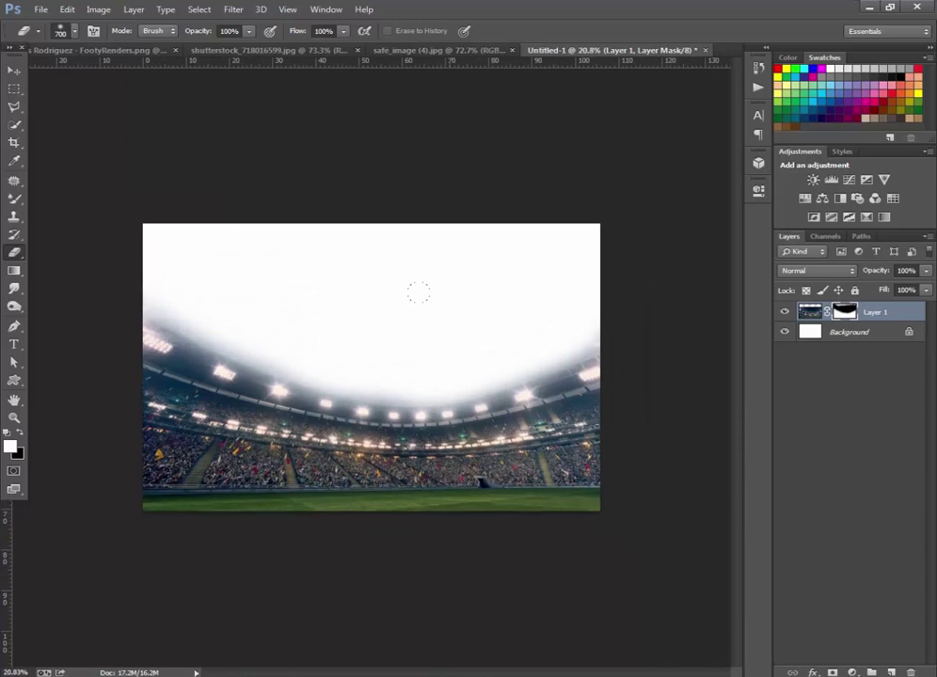
scroll(419, 293, "up", 1)
left_click(272, 50)
Step: Bring the sunset photo in as Layer 2, enlarge it over the canvas, and place it beneath Layer 1
left_click(386, 50)
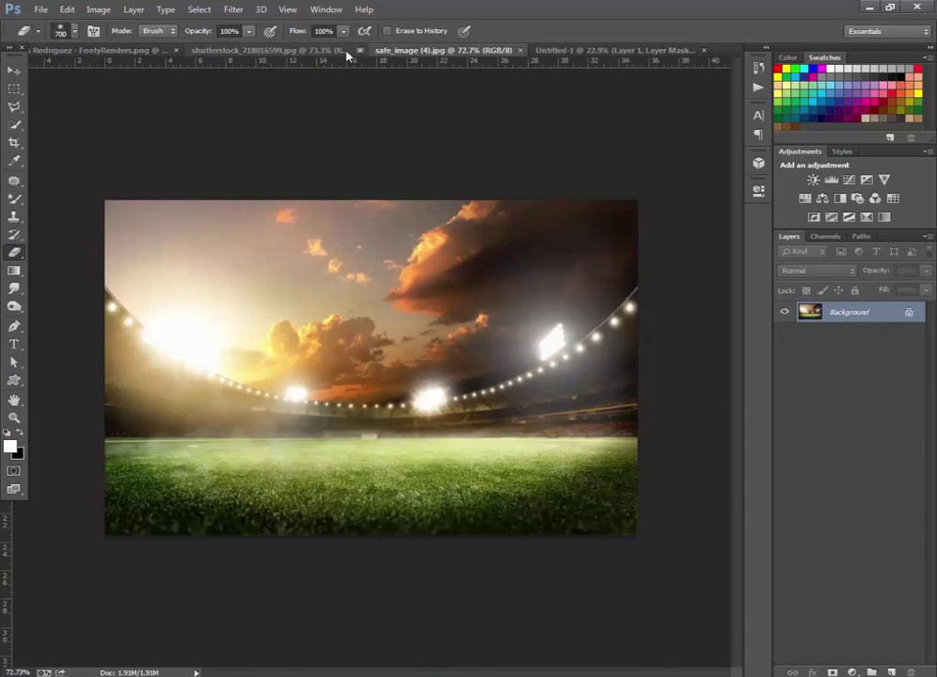
left_click(13, 71)
mouse_move(330, 293)
left_mouse_down()
mouse_move(395, 287)
mouse_move(397, 297)
left_mouse_up()
key("ctrl+t")
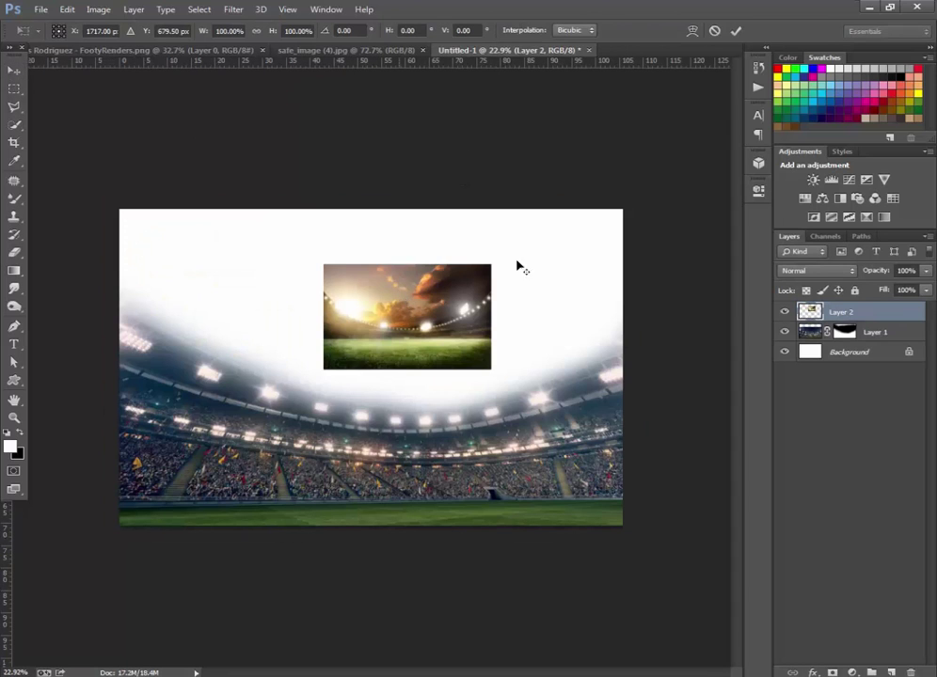
left_click_drag(492, 266, 716, 131)
left_click_drag(554, 255, 531, 330)
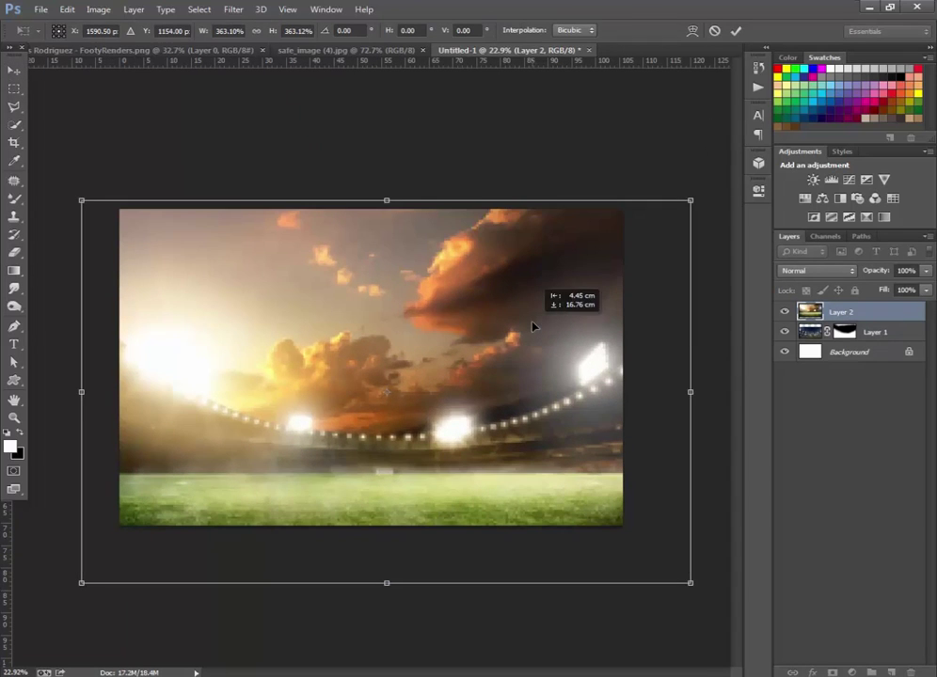
left_click(735, 30)
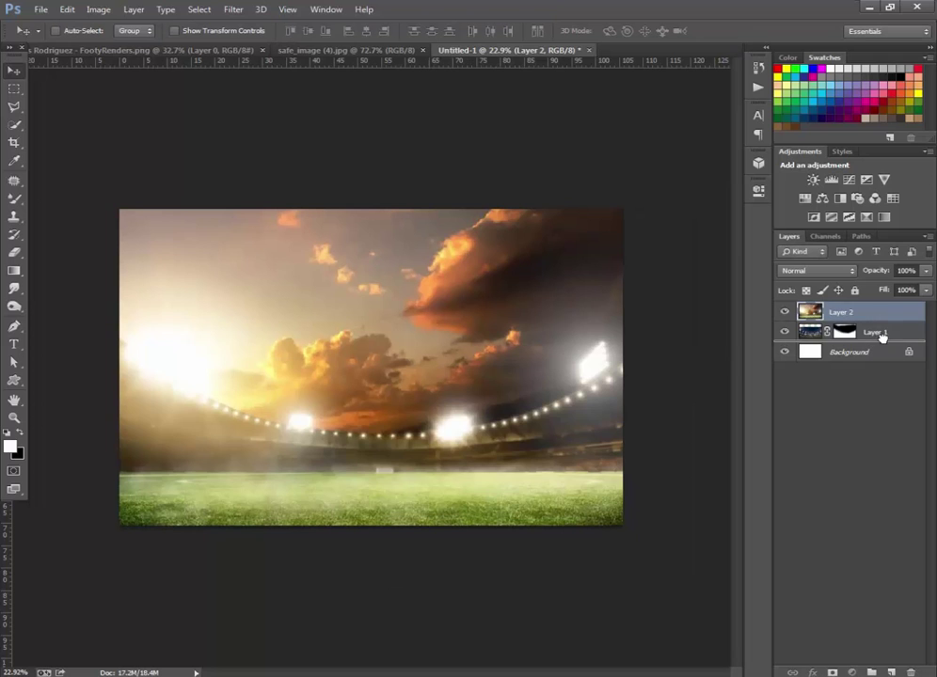
left_click_drag(879, 329, 875, 342)
left_click_drag(423, 377, 440, 374)
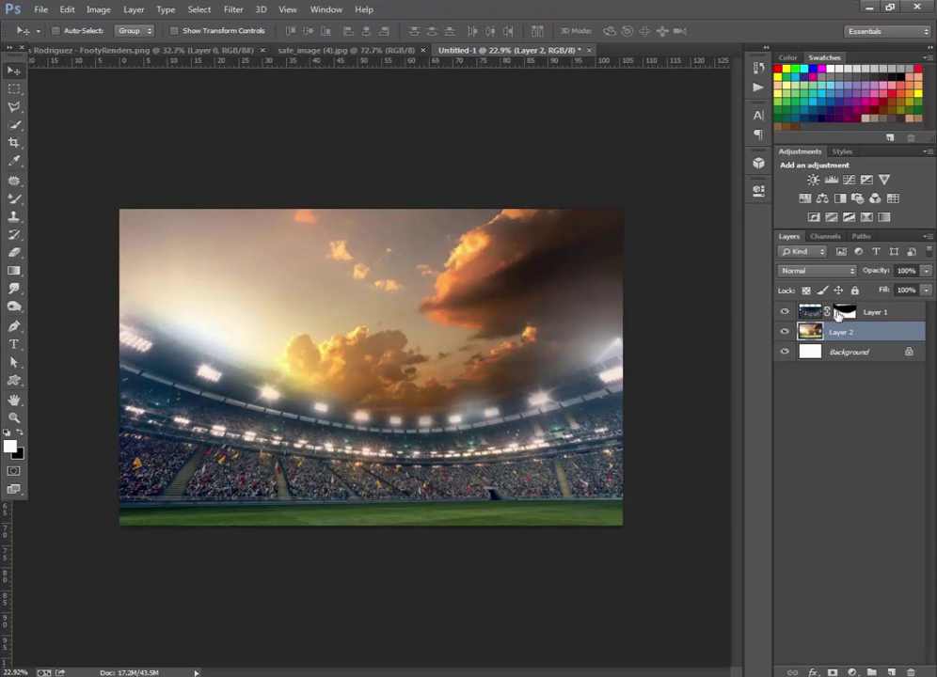
Step: Soften Layer 1's mask over the upper-left sky and floodlights with the Eraser at 70% opacity
left_click(844, 312)
left_click(14, 252)
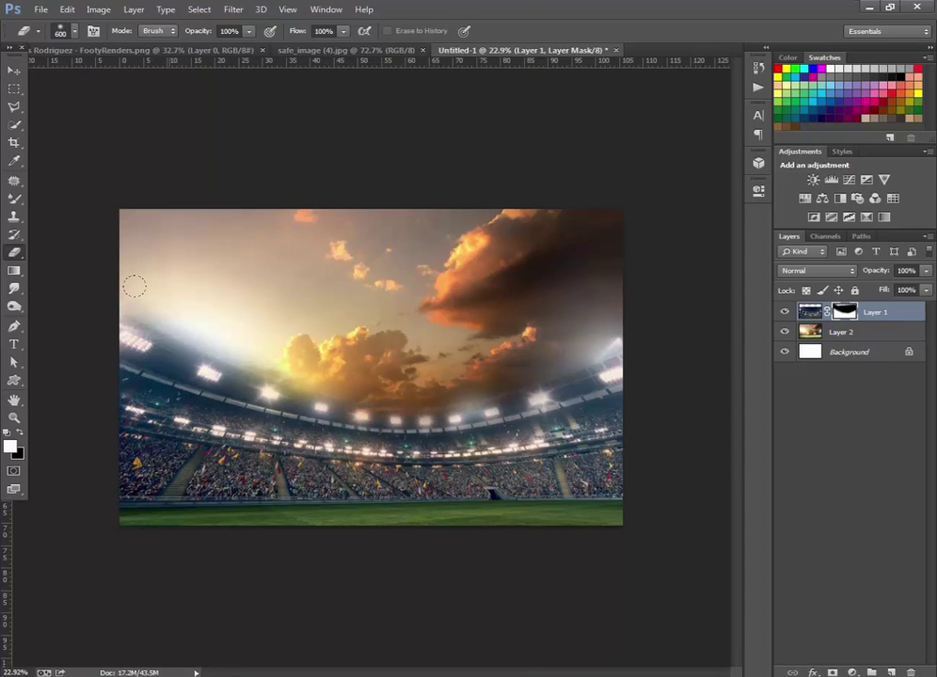
left_click_drag(249, 46, 225, 46)
left_click(344, 31)
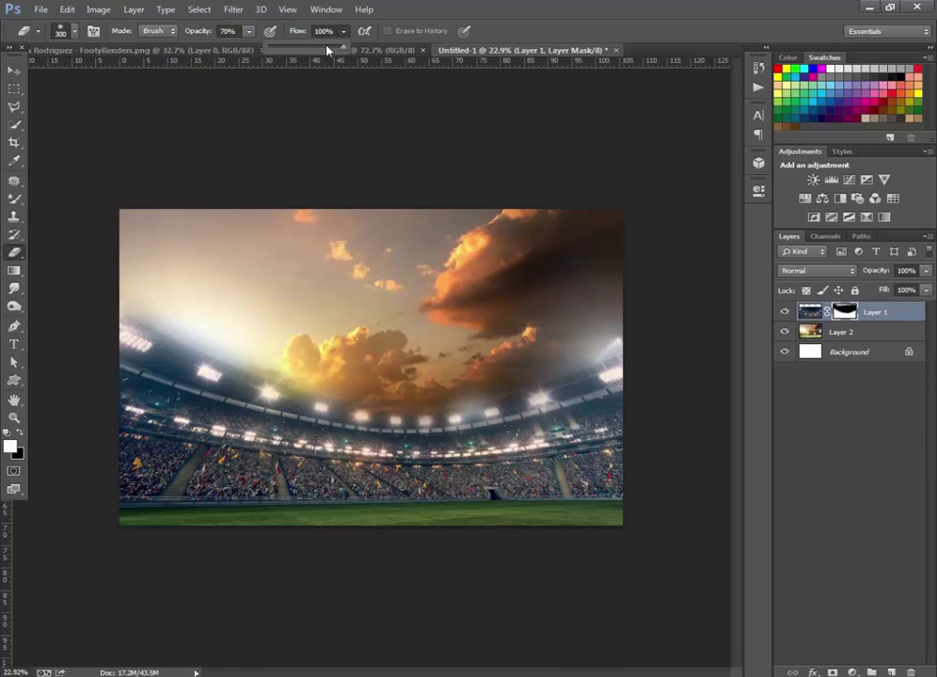
mouse_move(136, 302)
left_mouse_down()
mouse_move(187, 284)
mouse_move(261, 295)
left_mouse_up()
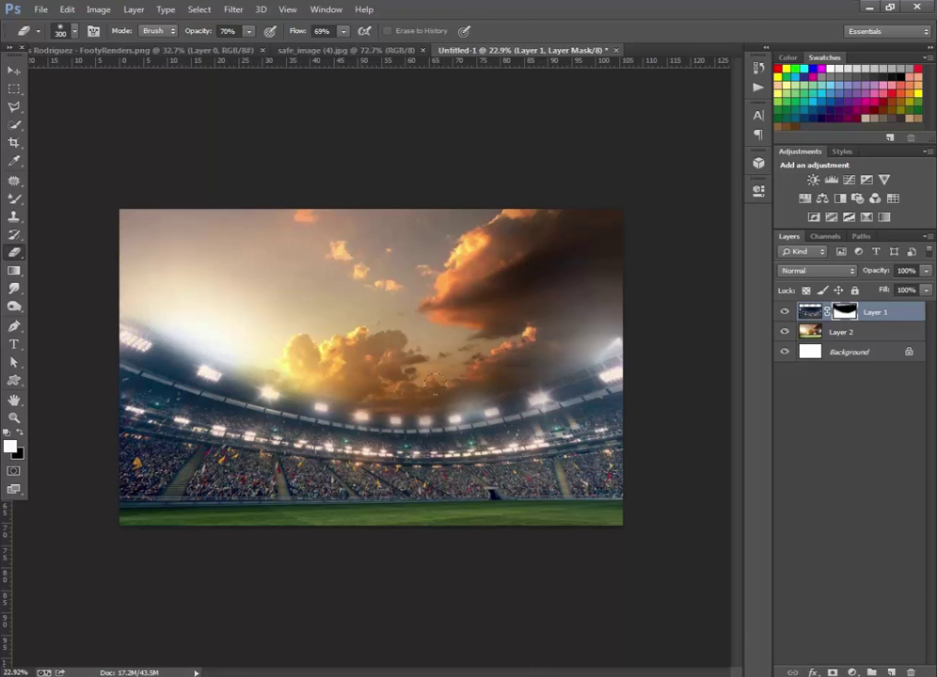
left_click_drag(203, 342, 79, 255)
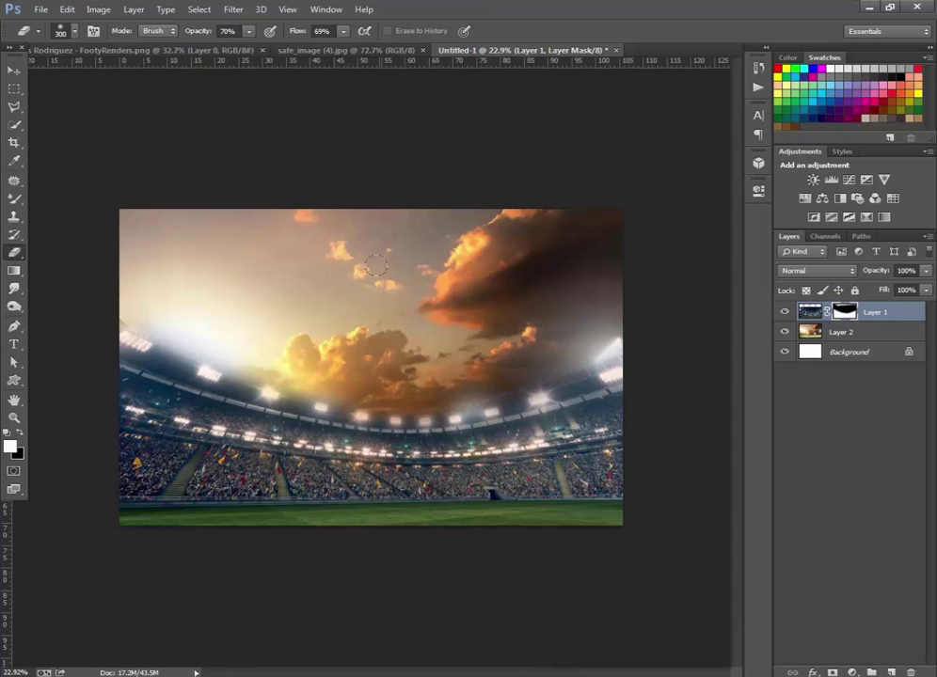
scroll(375, 267, "down", 1)
scroll(375, 267, "up", 2)
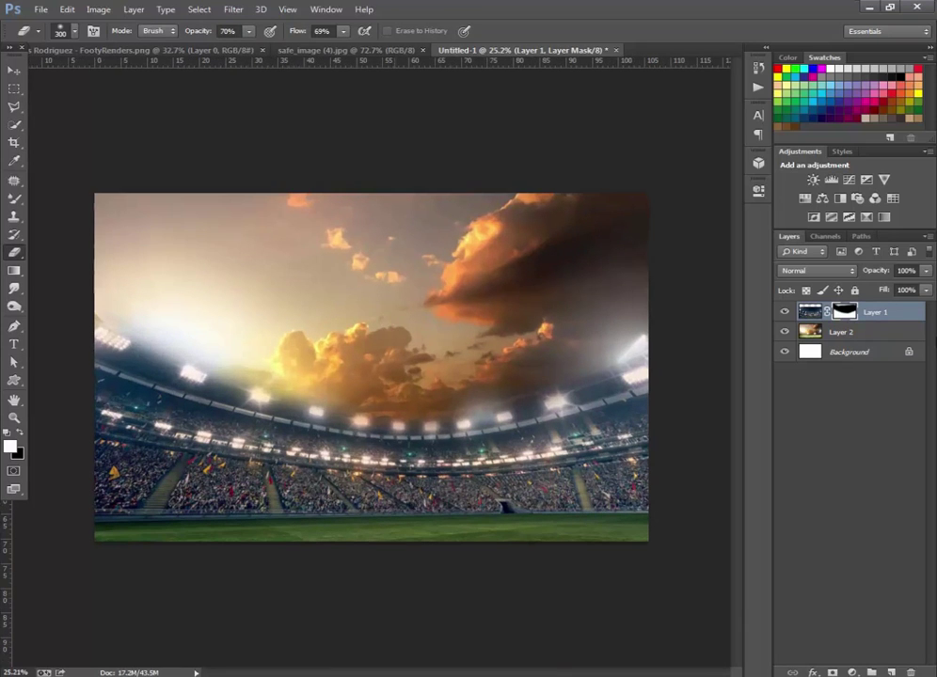
Step: Add a new layer clipped to Layer 1 and paint a sampled orange glow with a size-500 brush
left_click(891, 672)
left_click(872, 321, "alt")
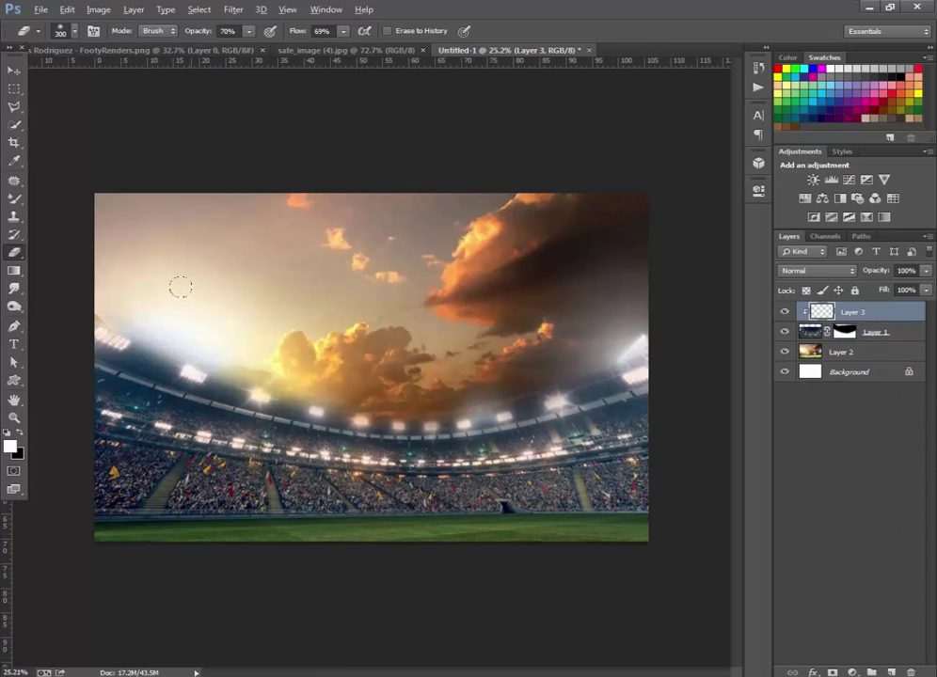
right_click(14, 197)
left_click(74, 203)
left_click_drag(204, 335, 297, 351)
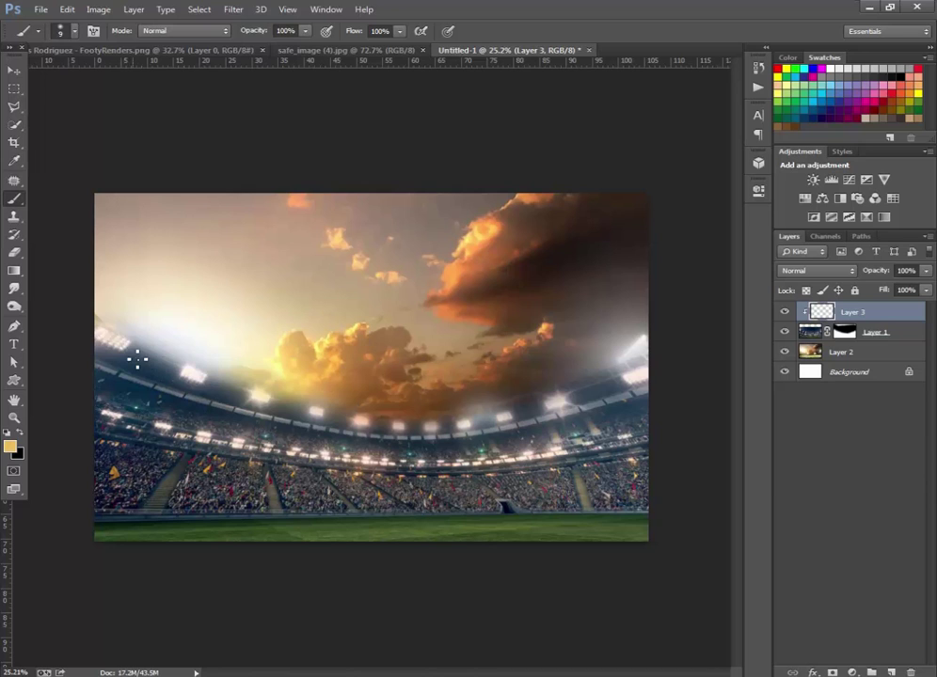
key("bracketright")
key("bracketright")
key("bracketright")
mouse_move(108, 336)
left_mouse_down()
mouse_move(584, 359)
mouse_move(680, 277)
left_mouse_up()
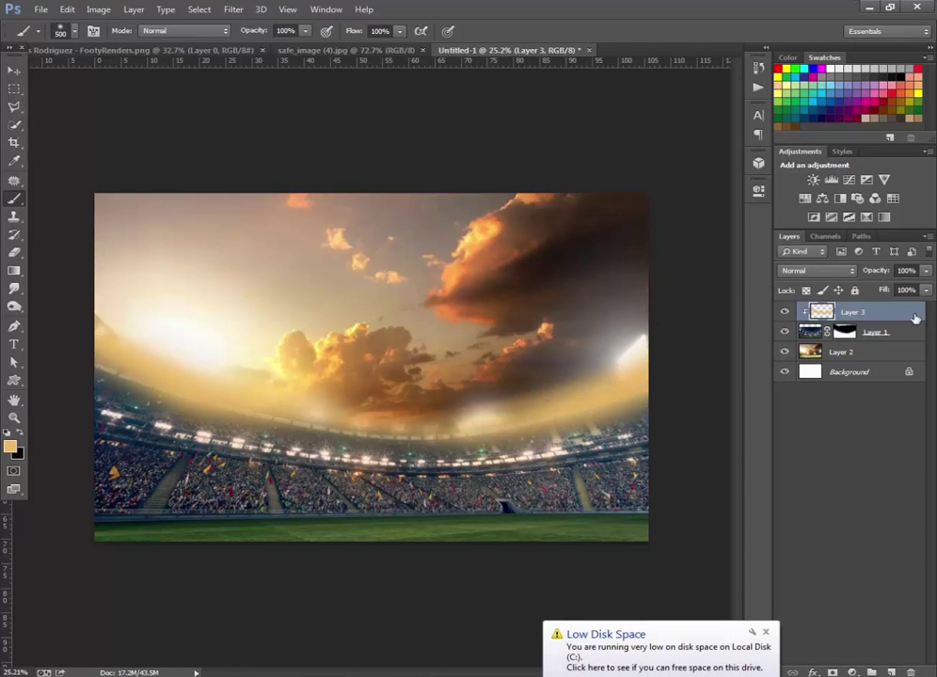
Step: Set the glow layer to Screen blend mode at 84% opacity
left_click(818, 271)
left_click(814, 391)
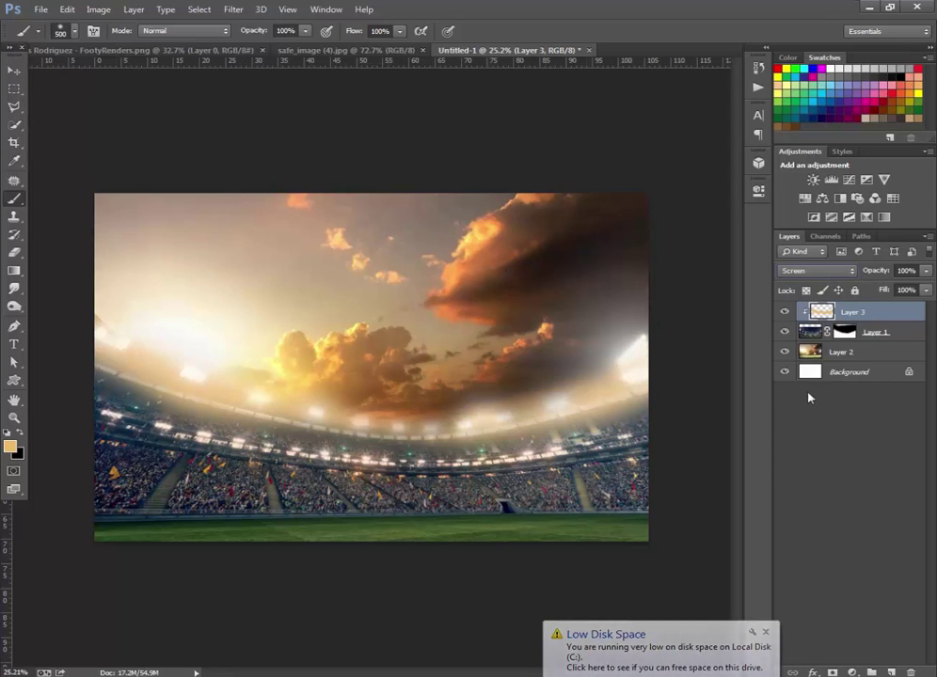
left_click(767, 634)
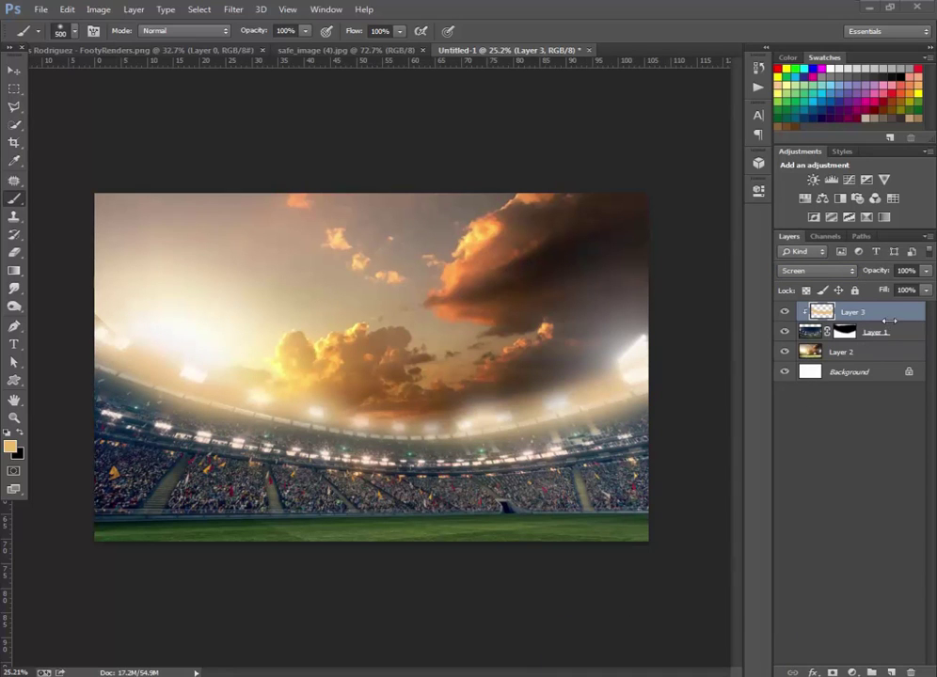
left_click_drag(926, 271, 925, 295)
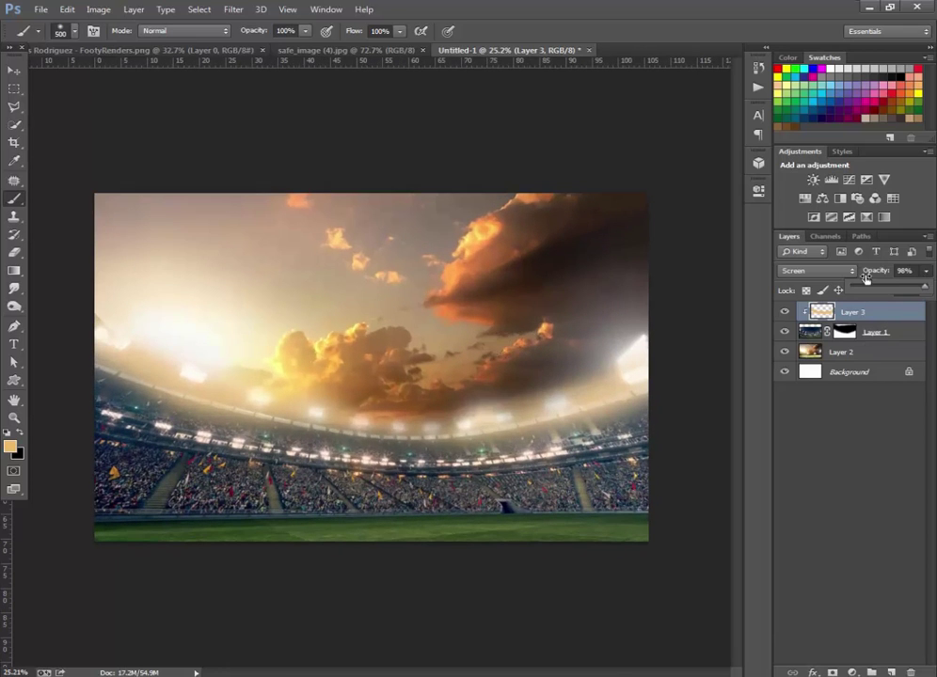
left_click(899, 332)
left_click(852, 672)
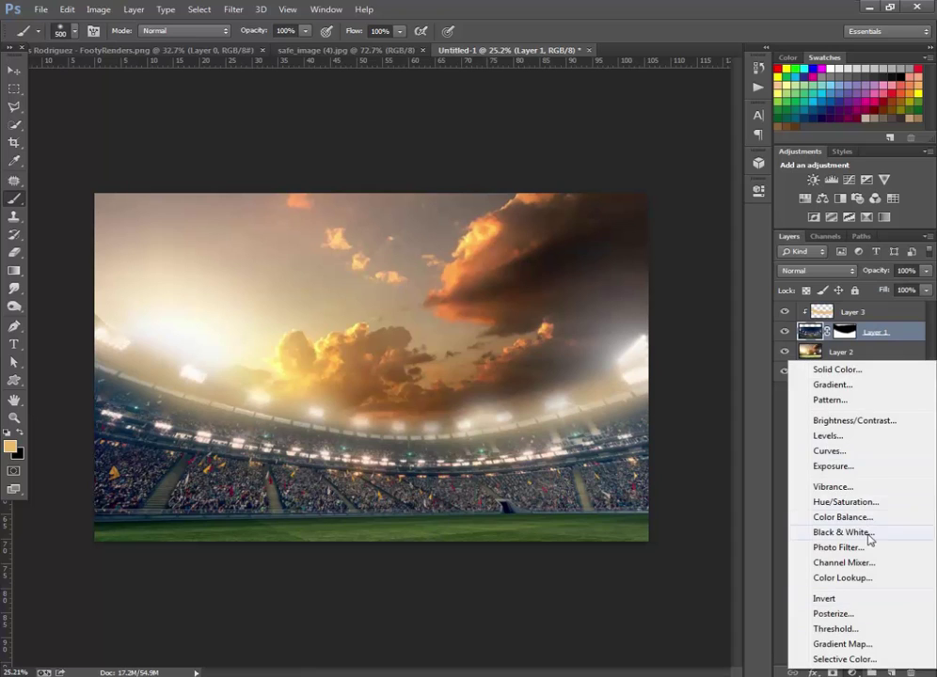
Step: Add a clipped Photo Filter adjustment with Warming Filter (85) at 43% density to the crowd
left_click(841, 548)
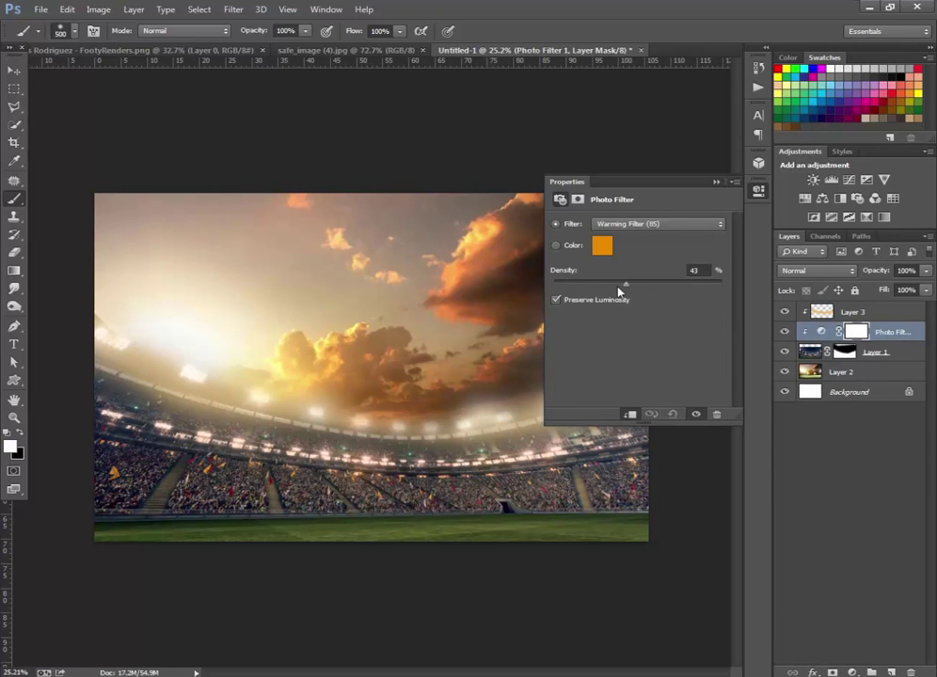
left_click(759, 190)
left_click(847, 372)
left_click(232, 9)
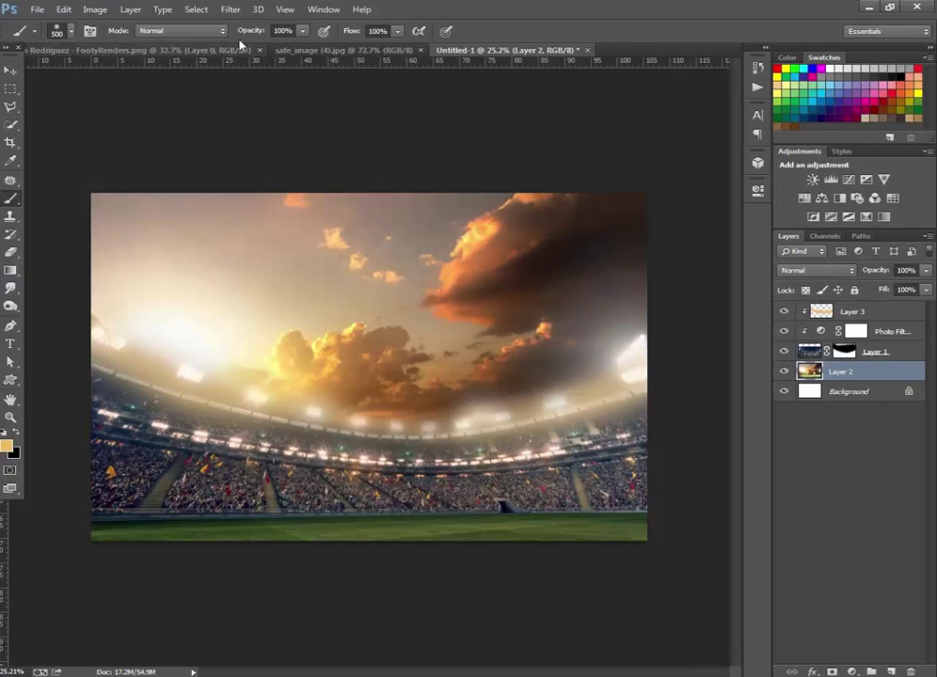
left_click(310, 49)
Step: Crop the composite canvas, extending it downward below the image
left_click(527, 49)
left_click(10, 142)
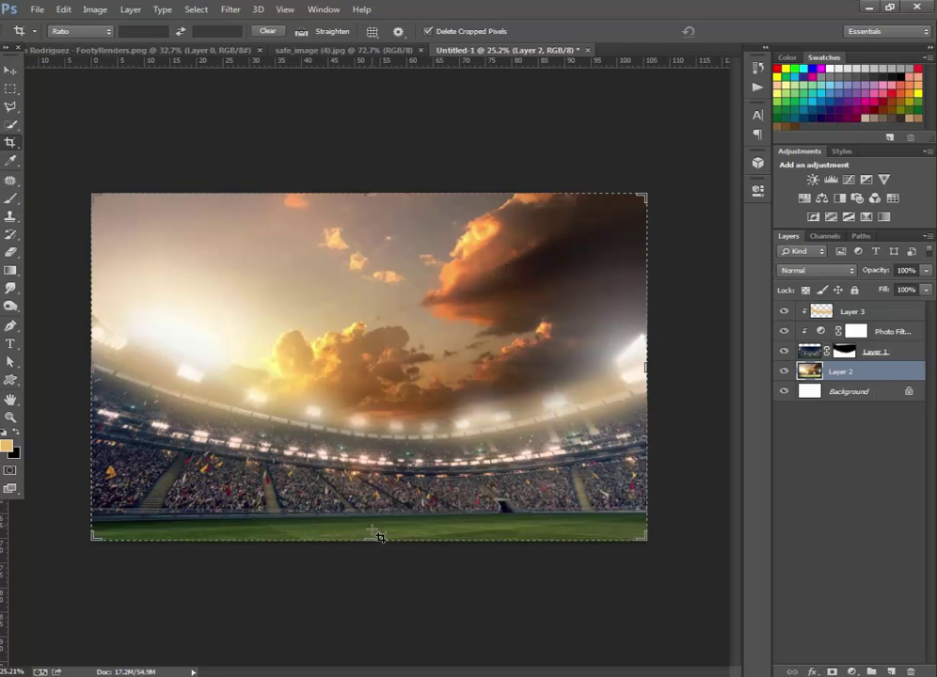
left_click_drag(374, 540, 373, 568)
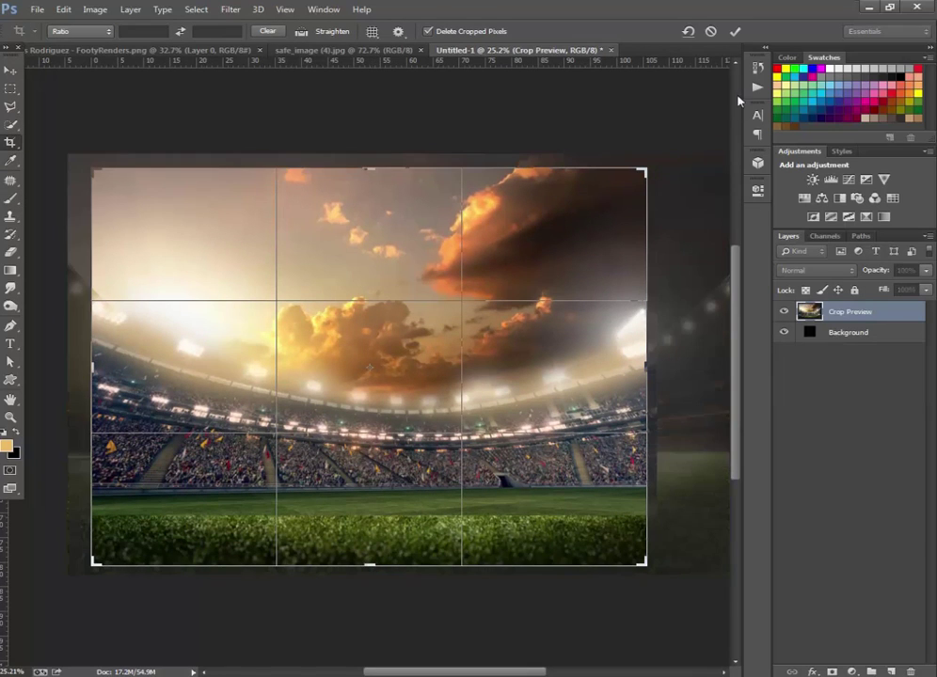
left_click(736, 31)
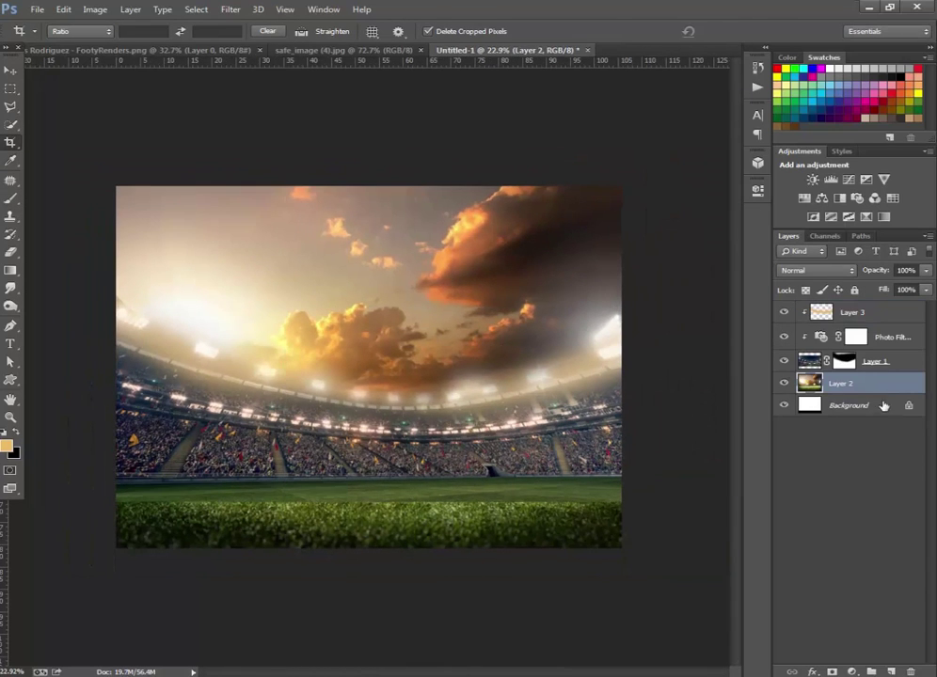
Step: Blend the grass into the stadium with a soft gradient on Layer 1's mask
left_click(884, 363)
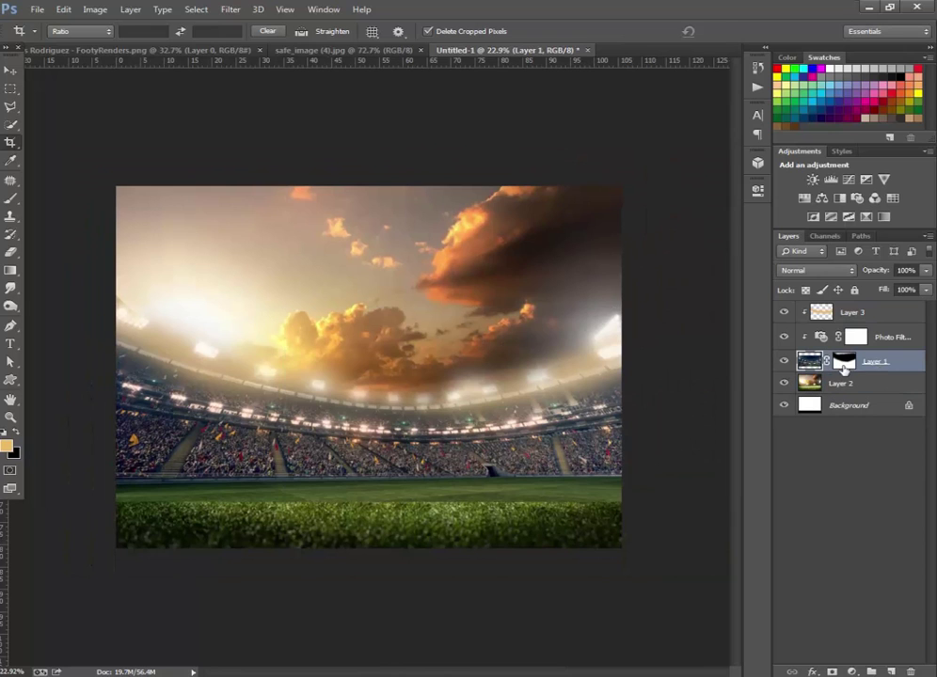
left_click(10, 271)
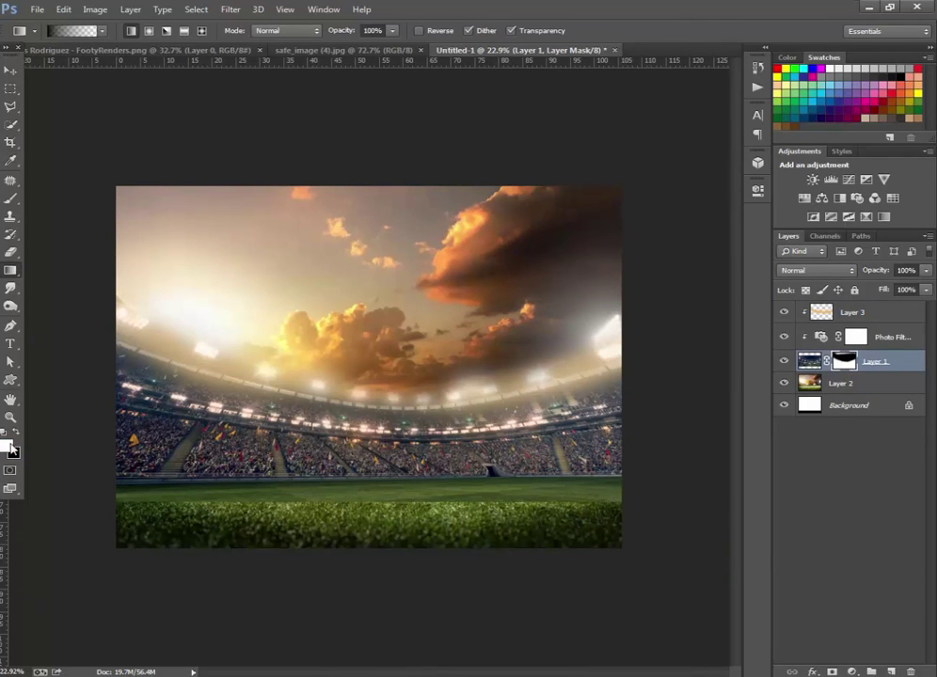
left_click_drag(396, 508, 403, 455)
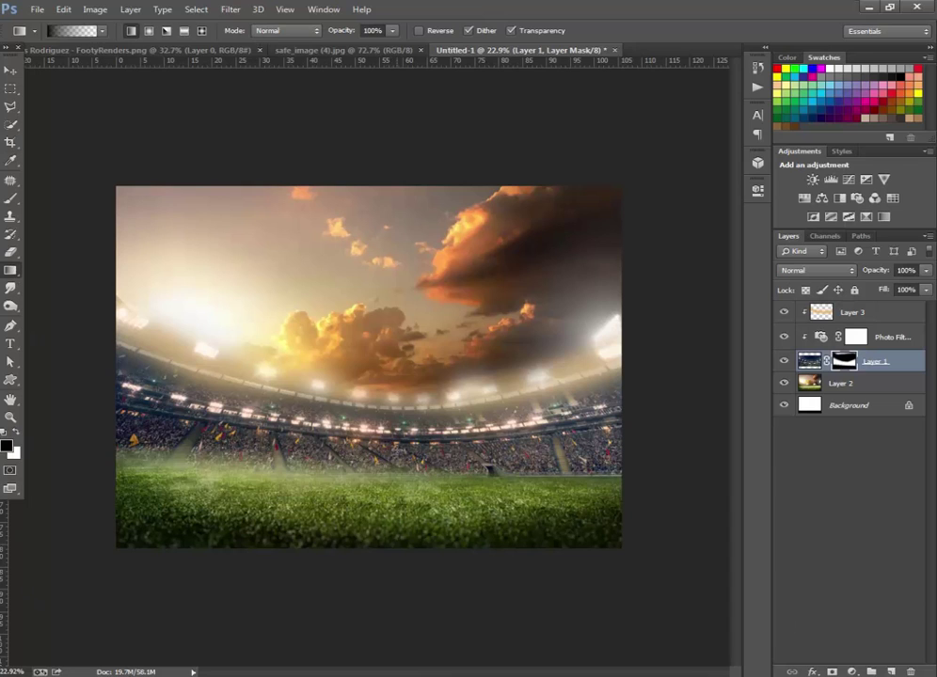
key("z")
key("ctrl+z")
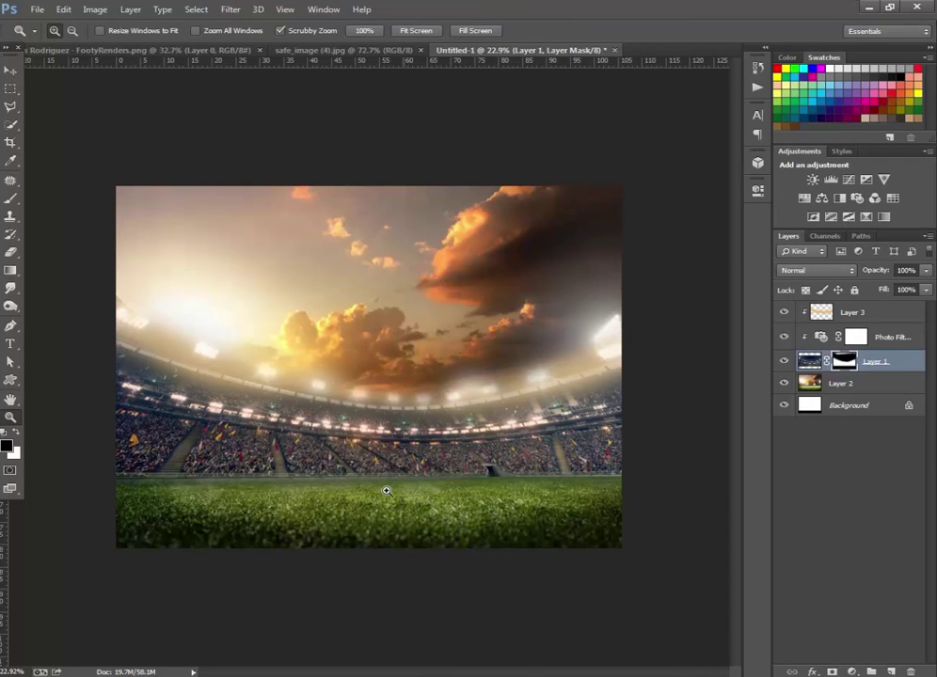
left_click(9, 272)
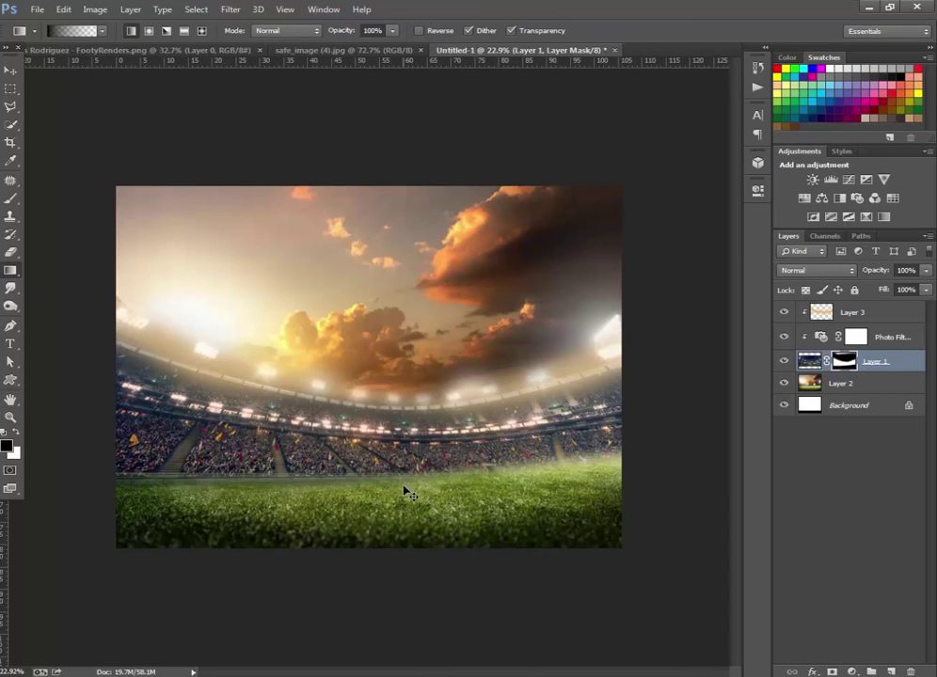
left_click_drag(395, 490, 395, 469)
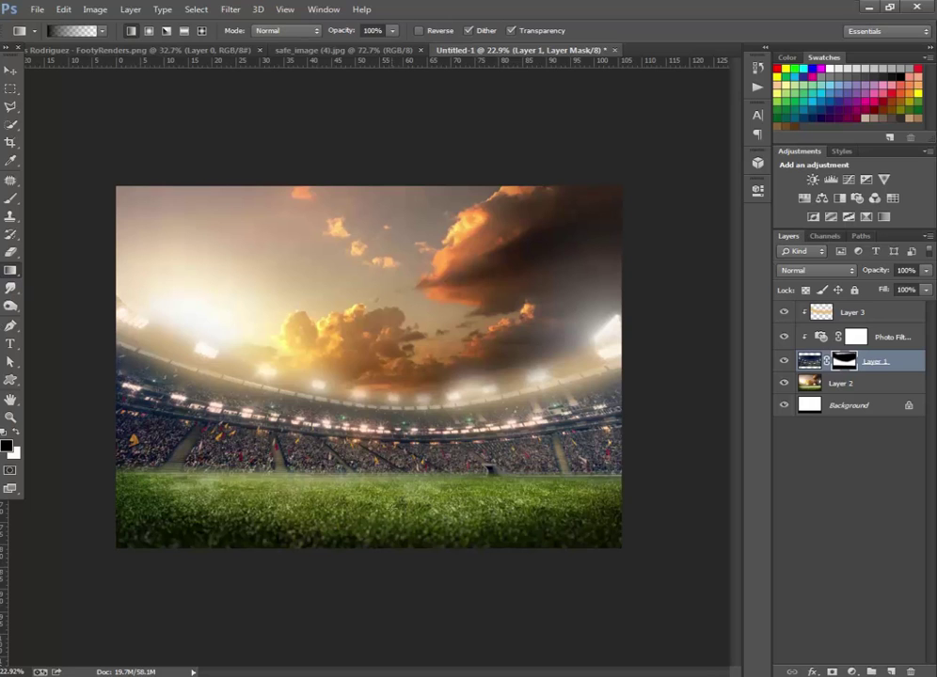
scroll(385, 515, "down", 1)
scroll(384, 515, "up", 1)
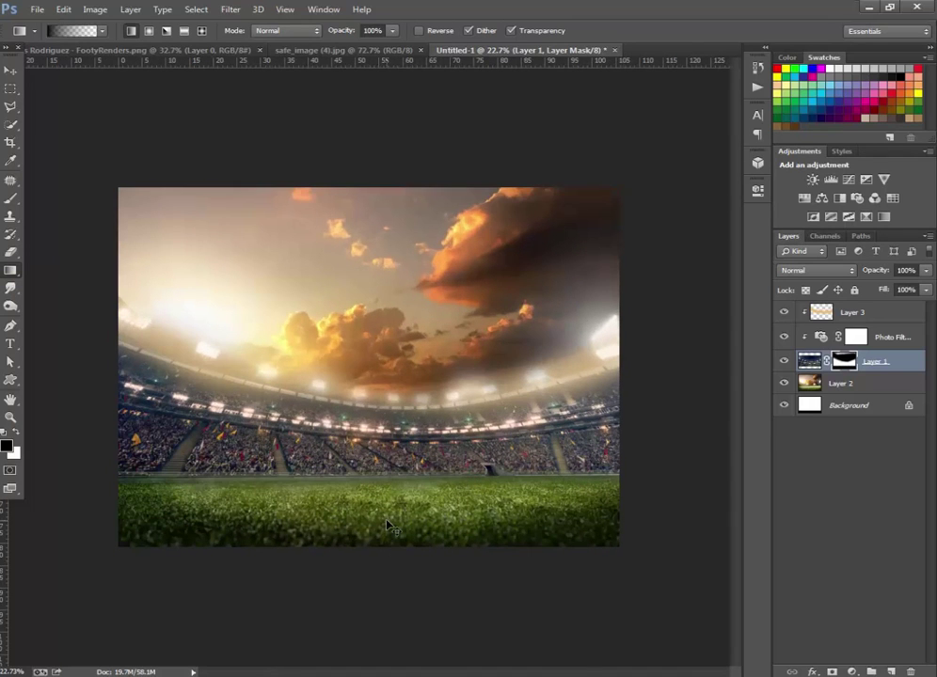
left_click(870, 386)
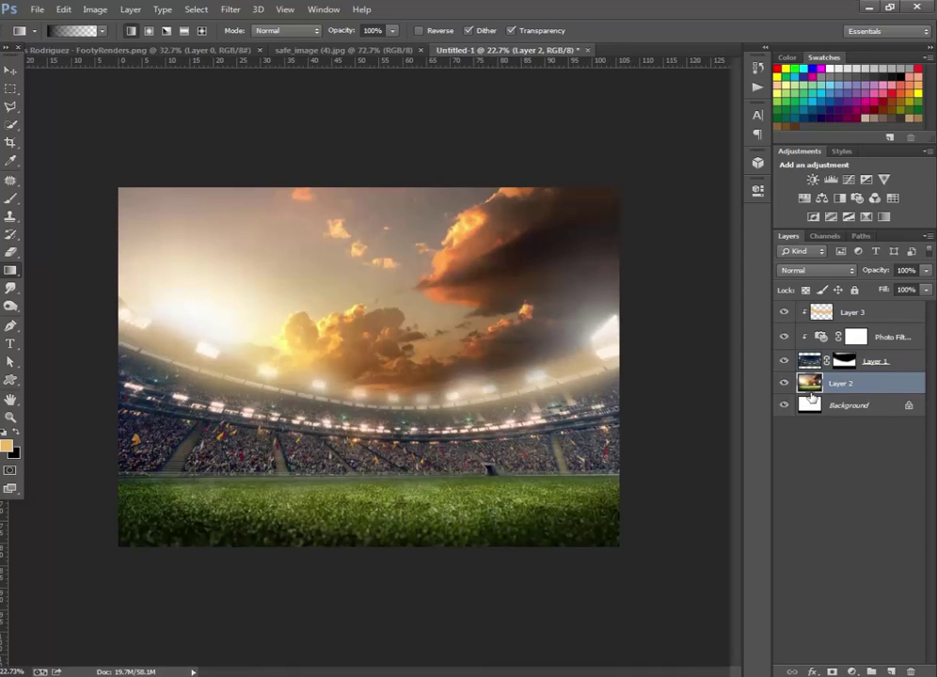
scroll(465, 390, "up", 1)
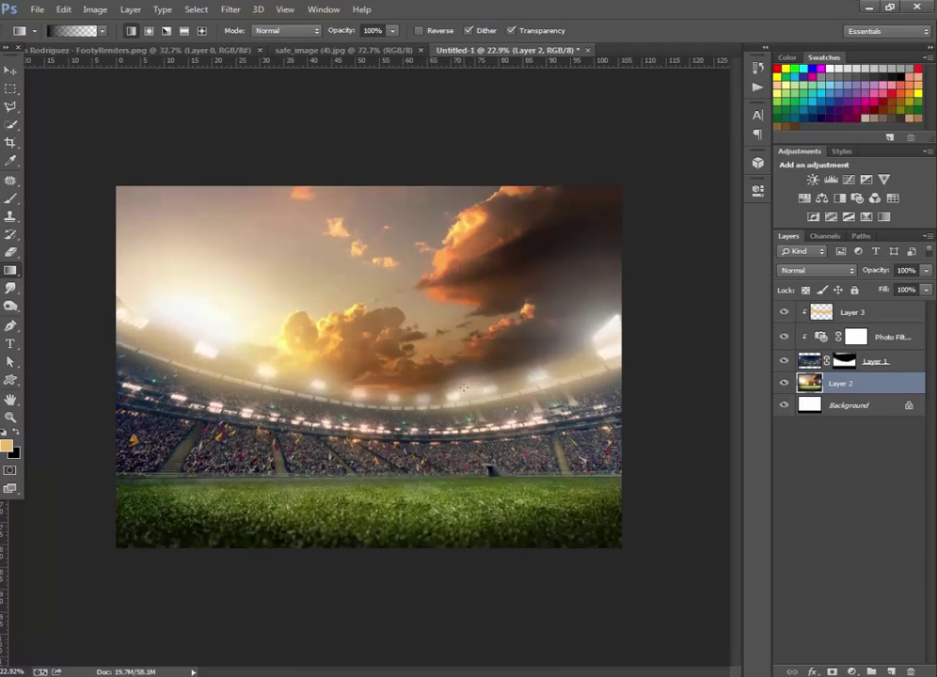
left_click(141, 49)
Step: Drag the red-kit player into Untitled-1 as Layer 4 and move it to the top of the stack
key("v")
mouse_move(320, 245)
left_mouse_down()
mouse_move(414, 235)
mouse_move(399, 468)
left_mouse_up()
left_click_drag(894, 385, 895, 304)
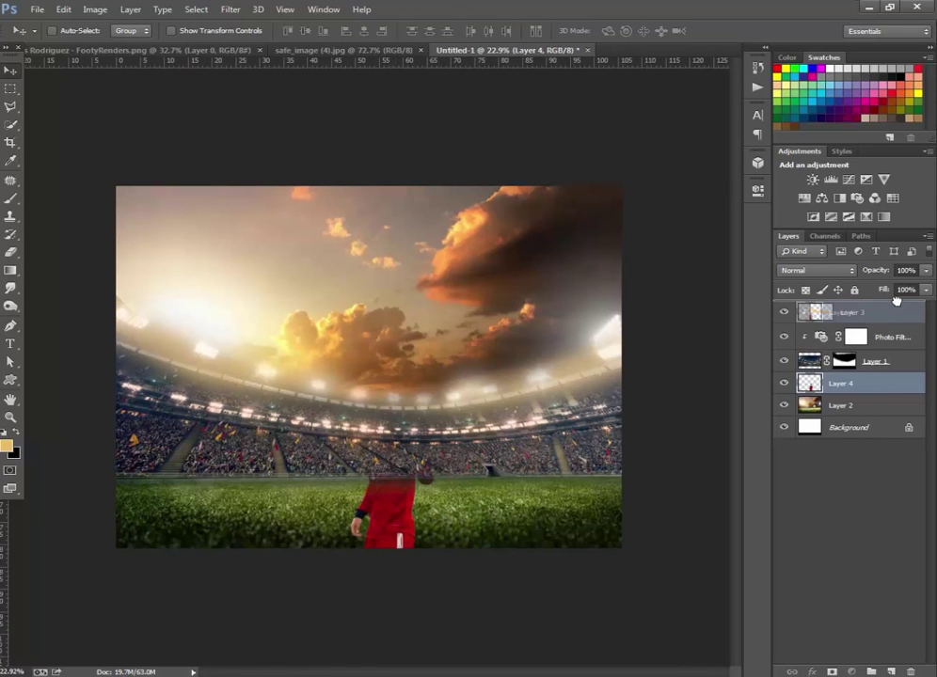
left_click_drag(398, 503, 393, 365)
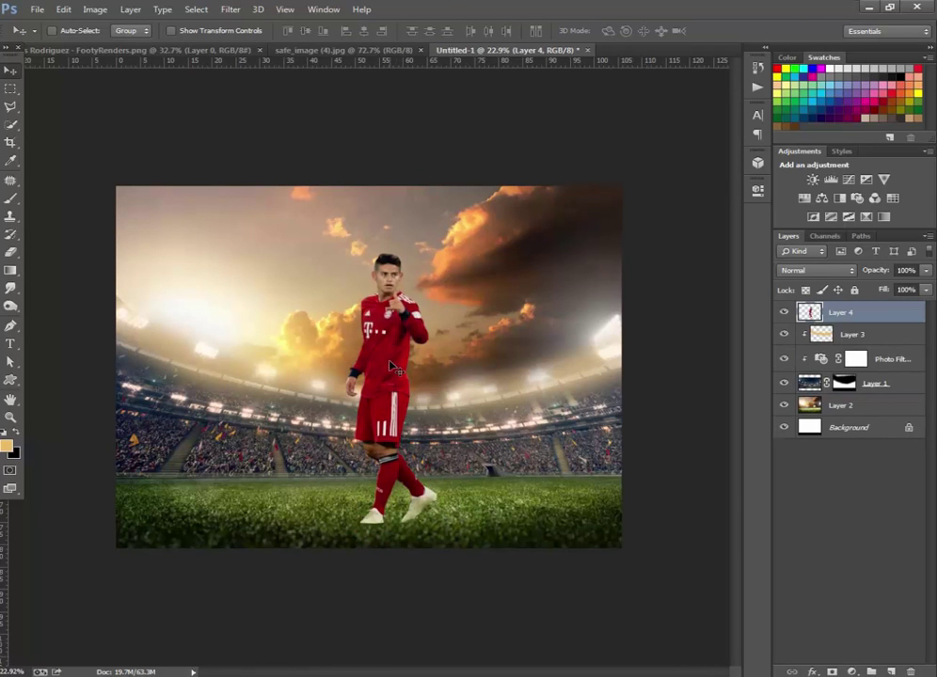
key("ctrl+t")
key("Return")
key("g")
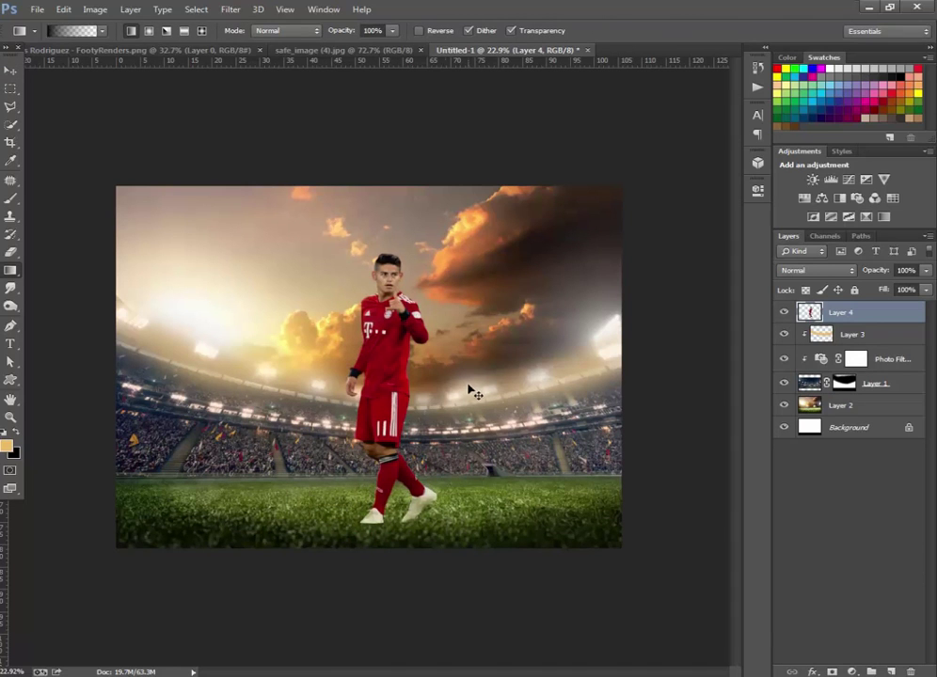
left_click(14, 74)
left_click_drag(400, 301, 400, 287)
Step: Scale the player to about 79% and lower him so his feet rest on the grass
key("ctrl+t")
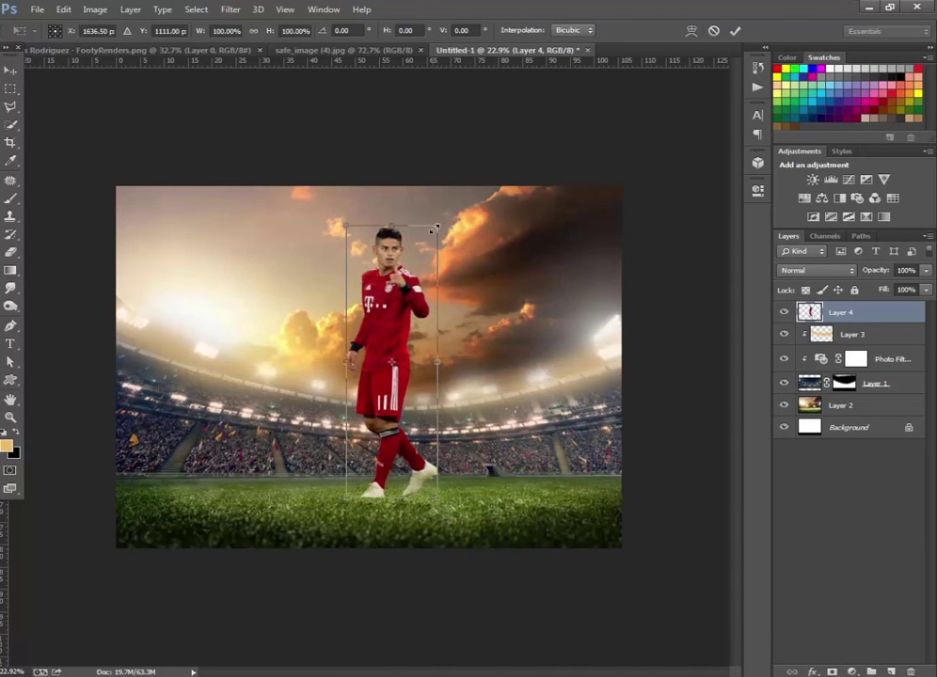
left_click_drag(435, 222, 417, 253)
left_click_drag(391, 339, 388, 369)
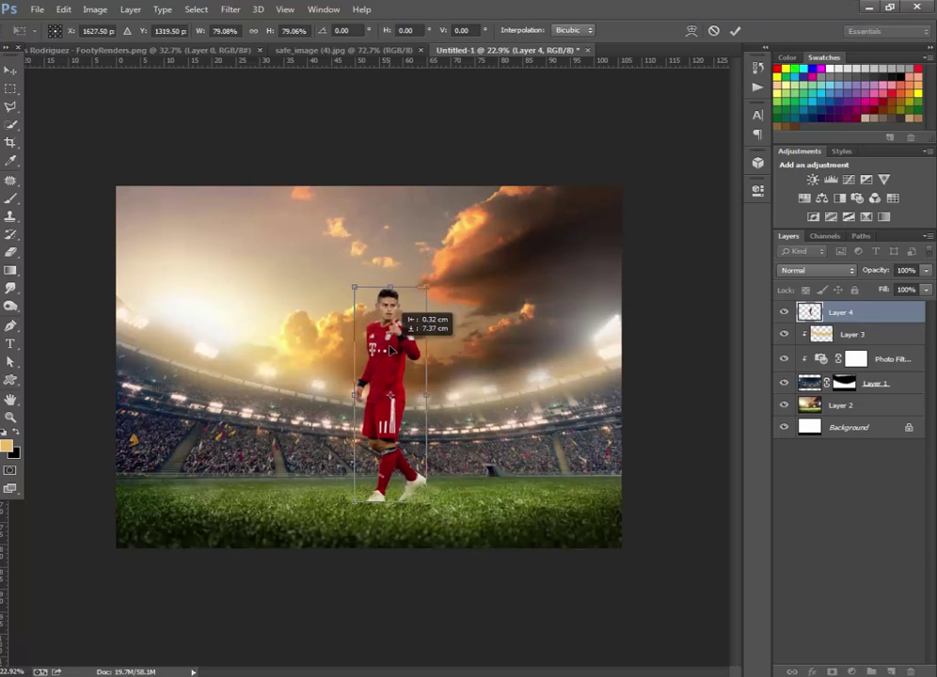
left_click(737, 30)
scroll(414, 363, "down", 1)
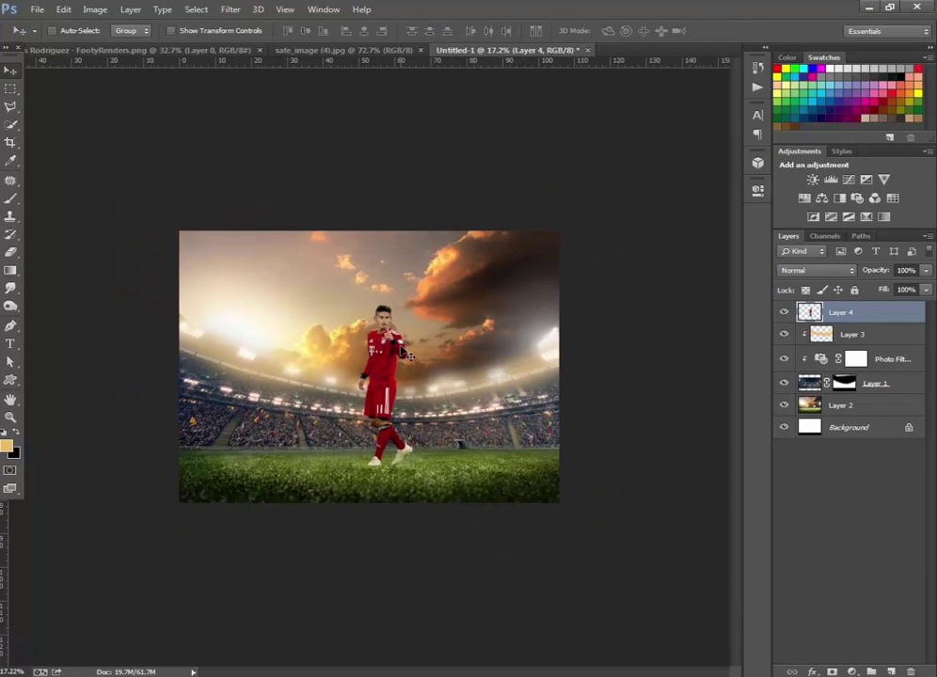
scroll(414, 363, "down", 1)
scroll(404, 382, "up", 2)
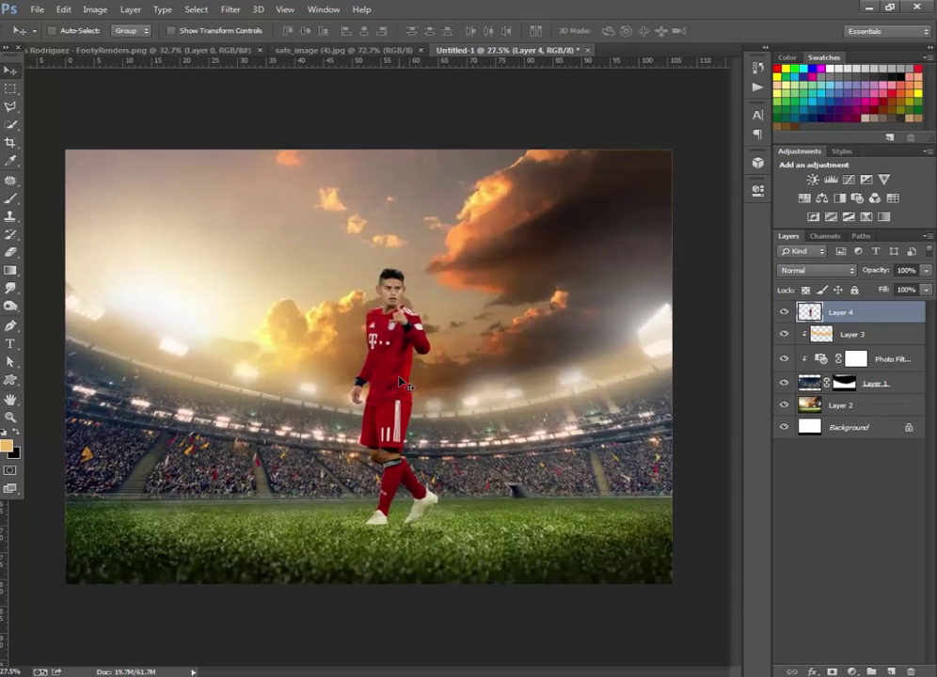
scroll(401, 381, "down", 2)
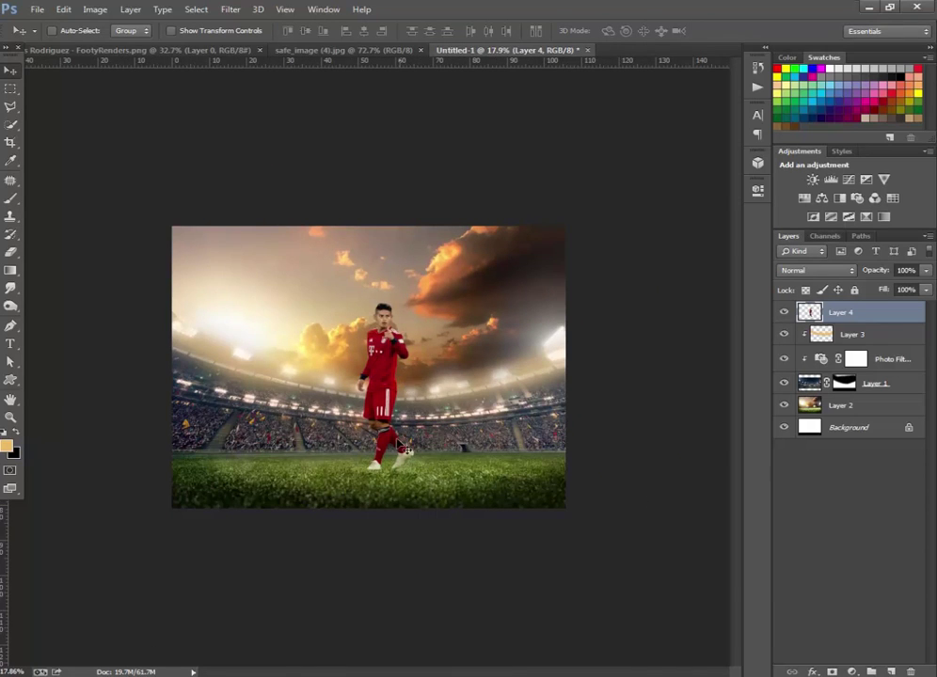
scroll(401, 450, "up", 3)
scroll(423, 479, "down", 3)
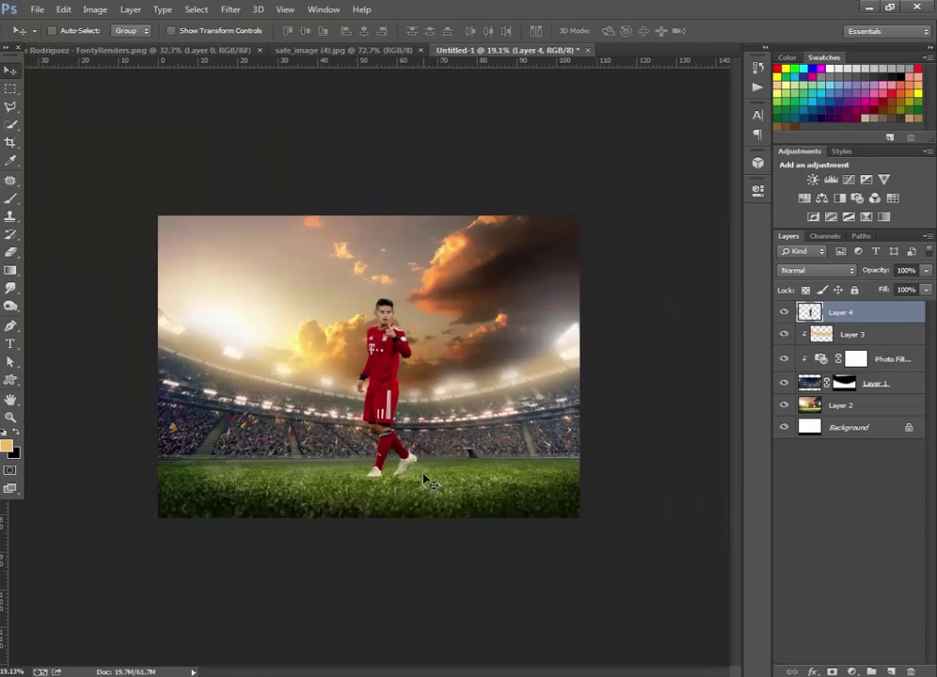
left_click(863, 406)
Step: Apply a 15 px Field Blur to the Layer 1 stadium crowd
left_click(884, 384)
left_click(231, 10)
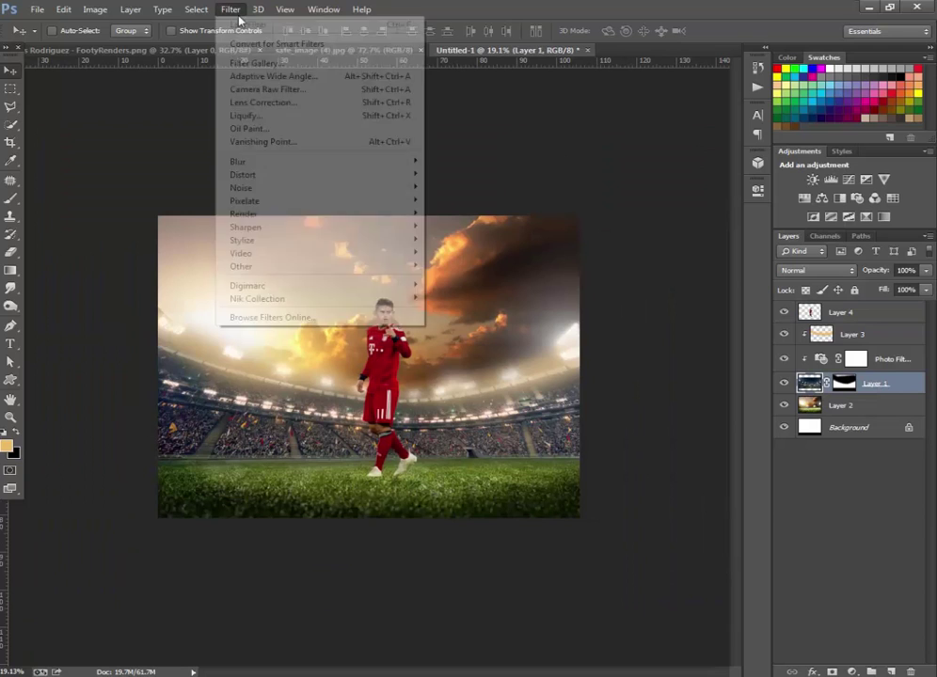
left_click(466, 160)
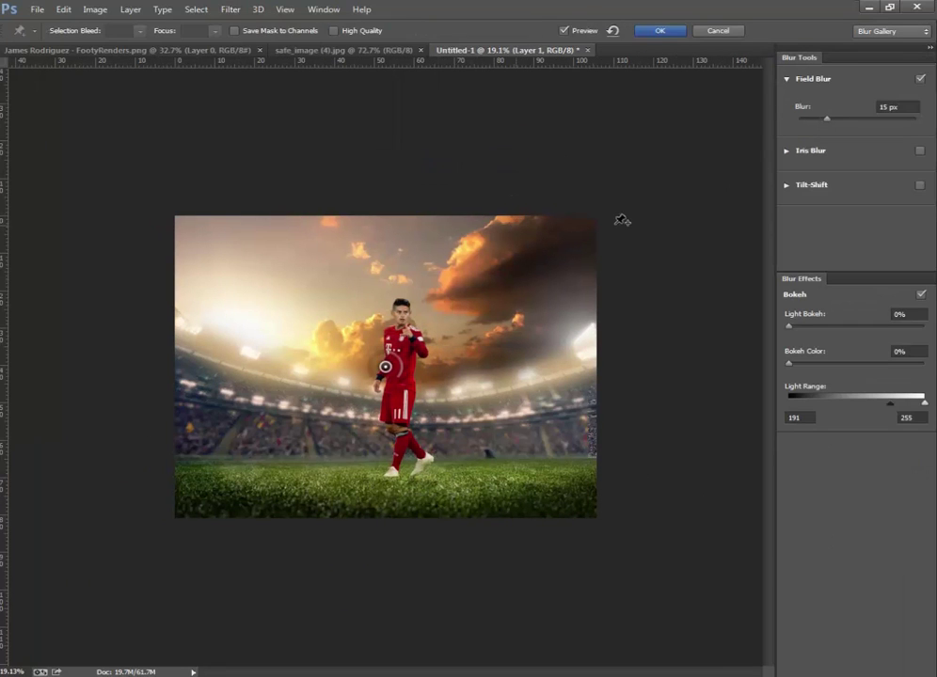
left_click(661, 30)
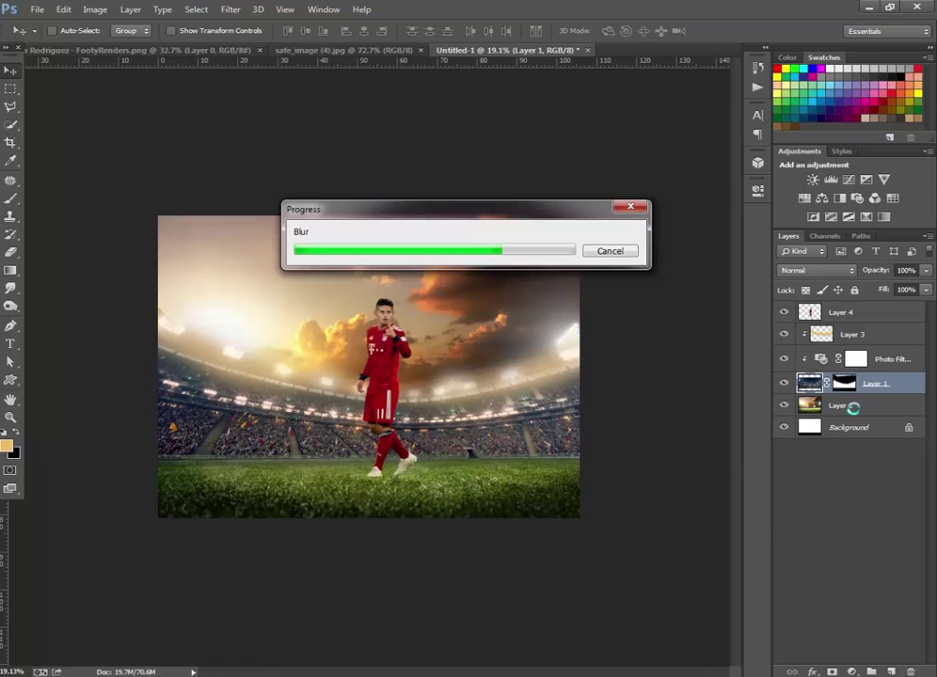
Step: Apply a Tilt-Shift blur to the Layer 2 sunset sky, with the focus moved down toward the grass
left_click(837, 405)
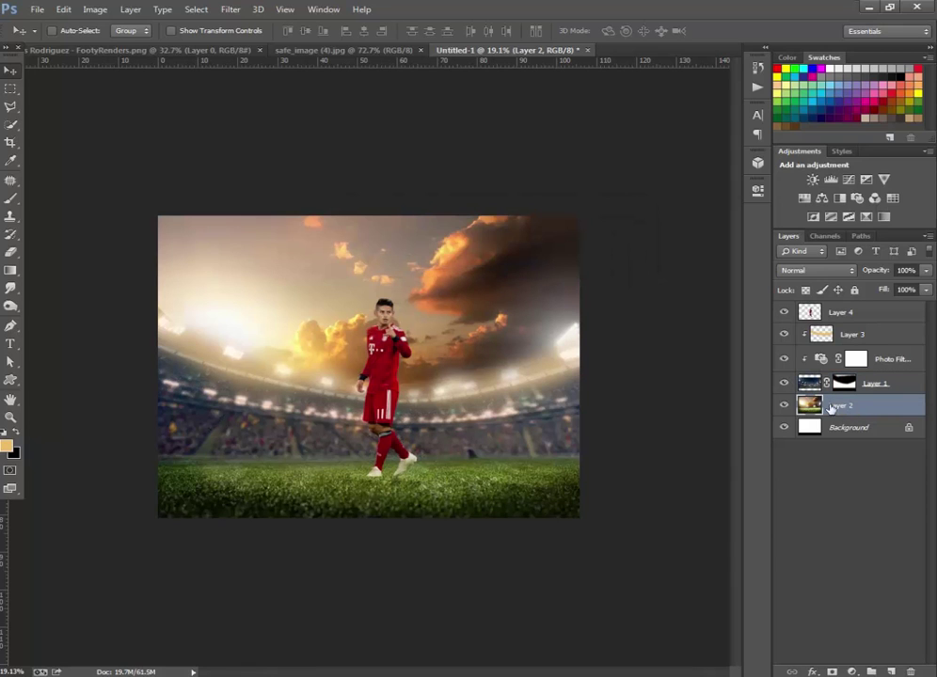
left_click(230, 9)
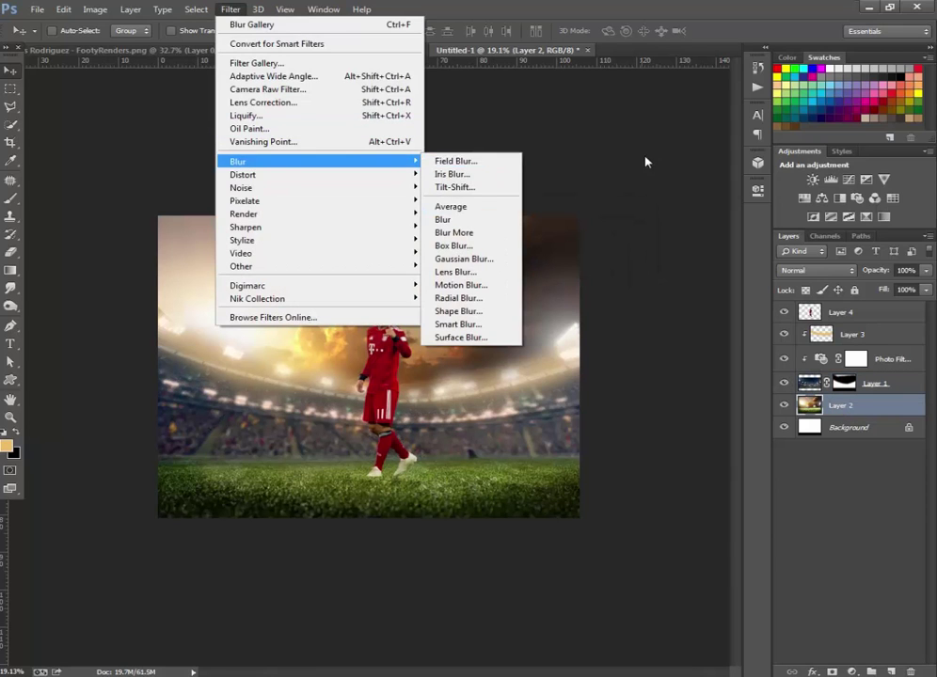
key("Escape")
key("ctrl+0")
key("ctrl+minus")
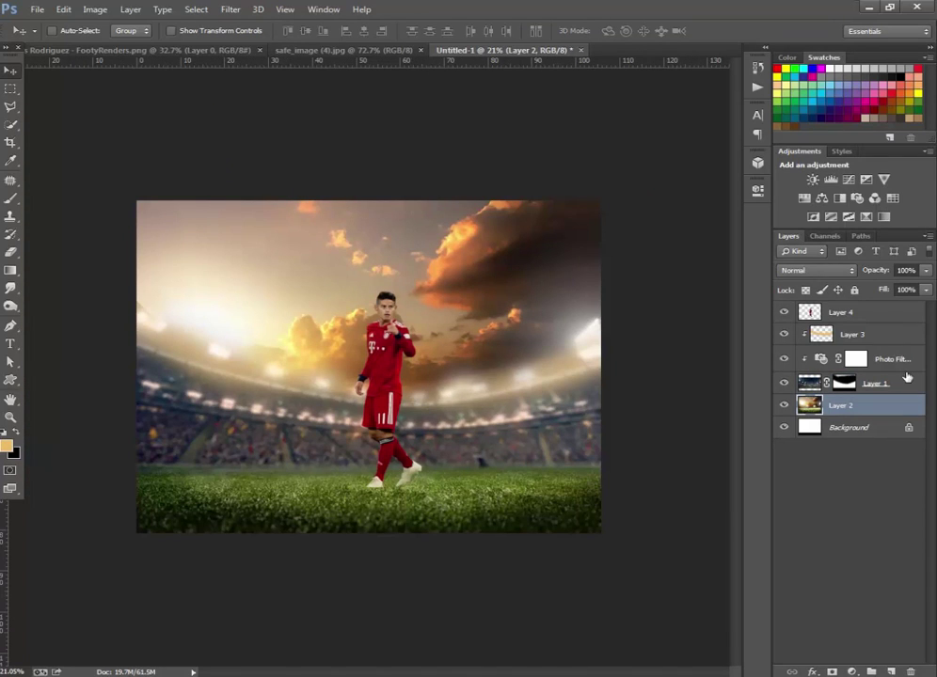
left_click(230, 10)
mouse_move(238, 162)
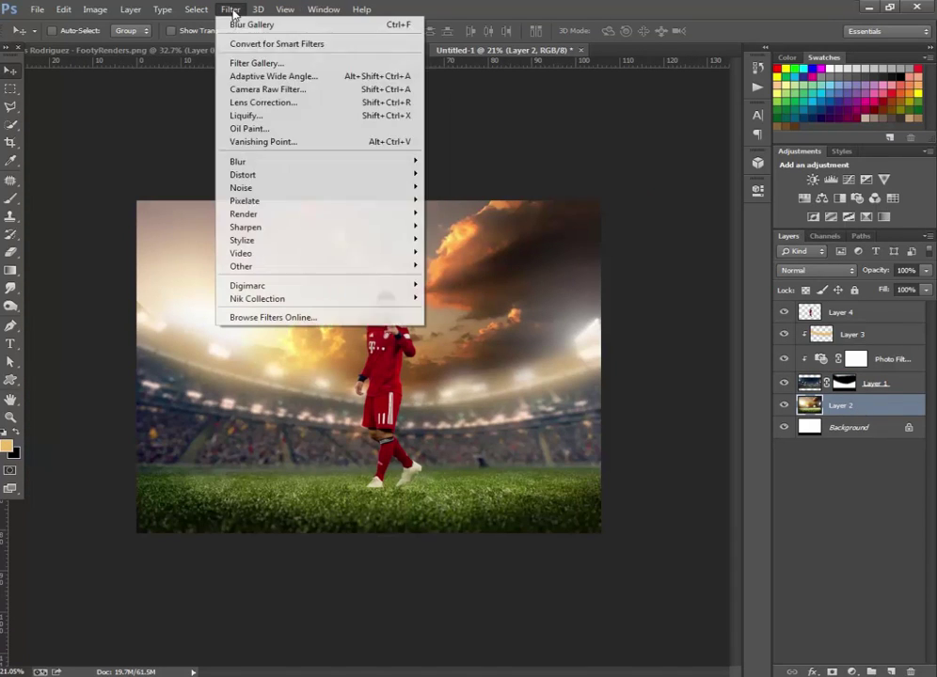
left_click(489, 193)
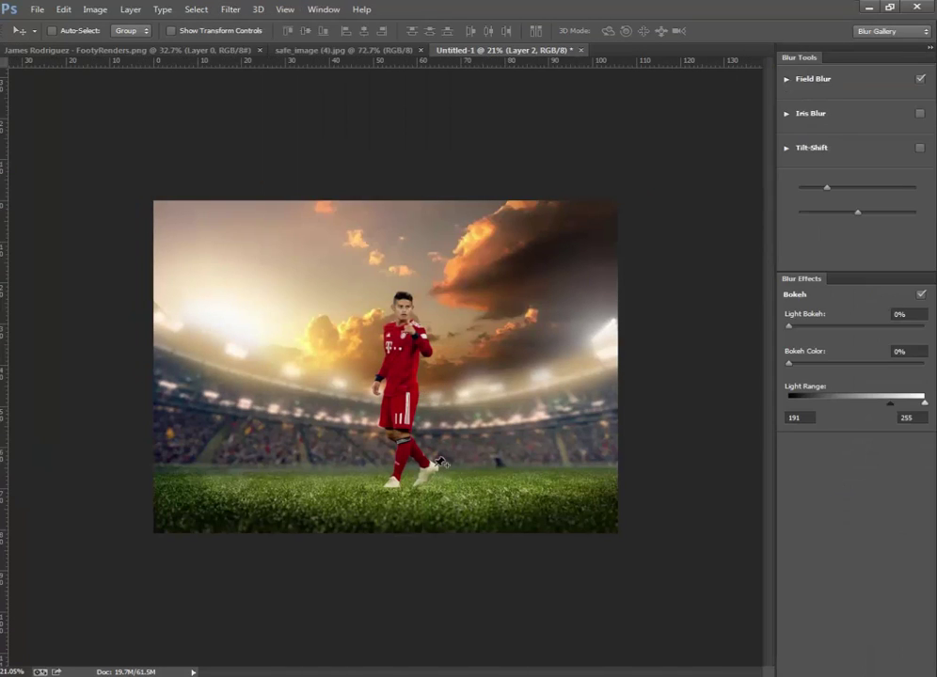
left_click_drag(444, 405, 383, 668)
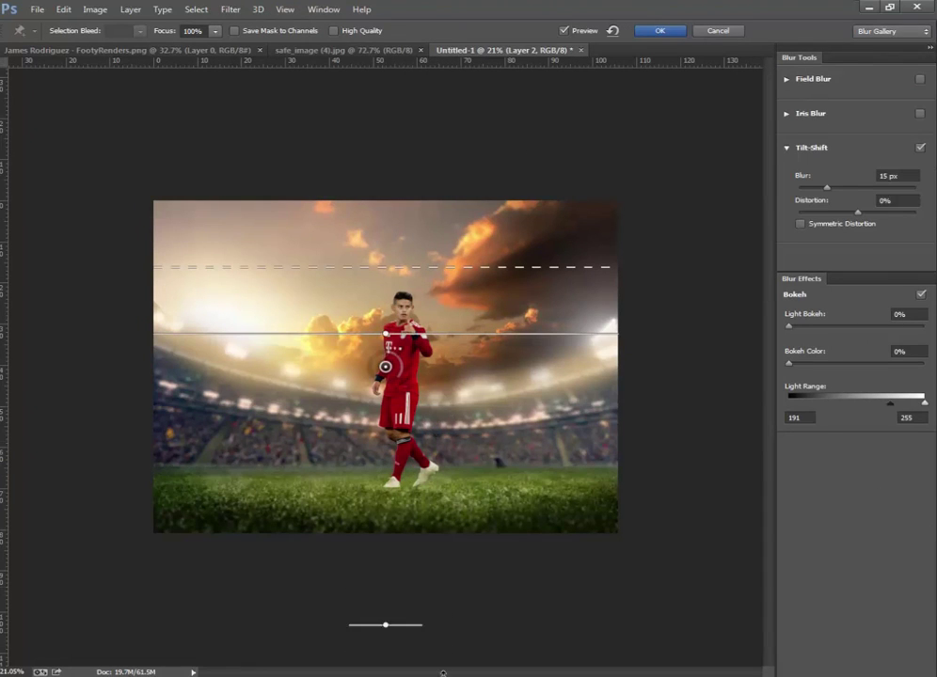
left_click_drag(386, 367, 387, 451)
left_click_drag(442, 355, 442, 409)
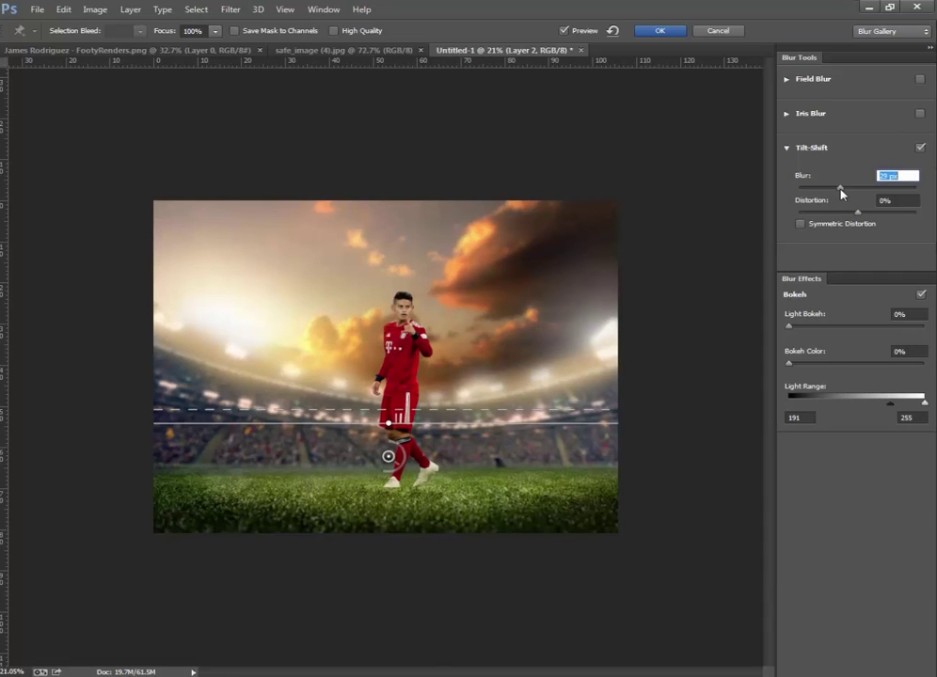
left_click(664, 31)
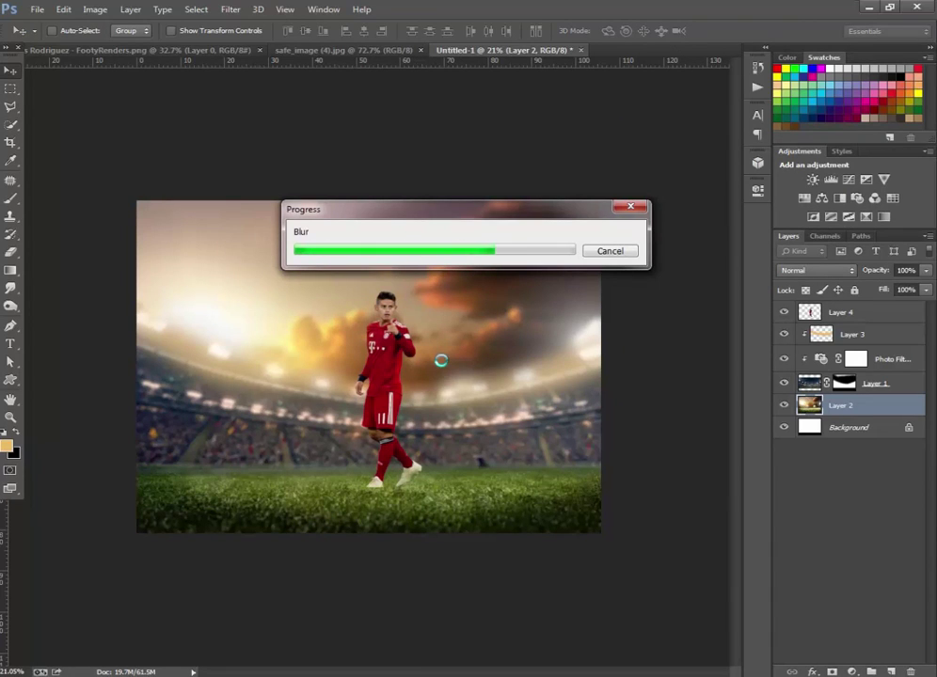
scroll(419, 344, "down", 1)
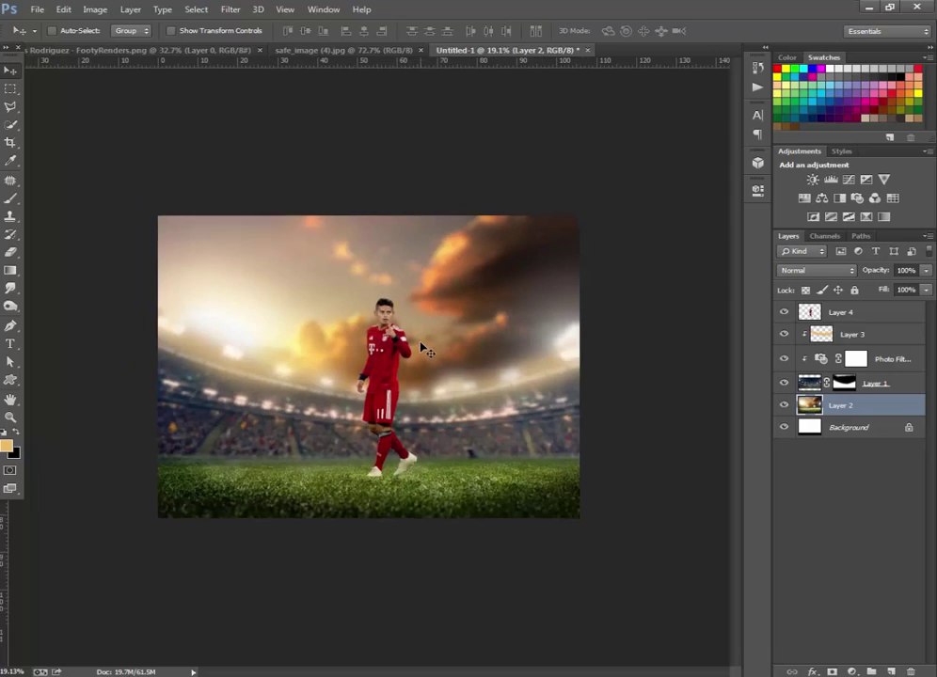
scroll(414, 337, "up", 2)
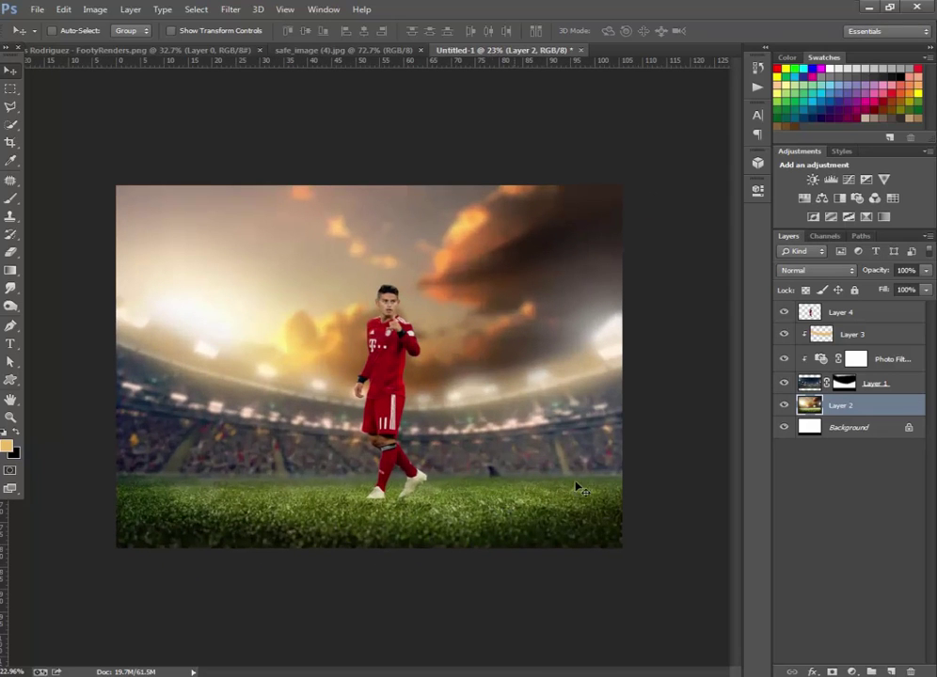
Step: Crop a thin strip off the bottom of the canvas over the grass
left_click(10, 143)
left_click_drag(367, 548, 369, 529)
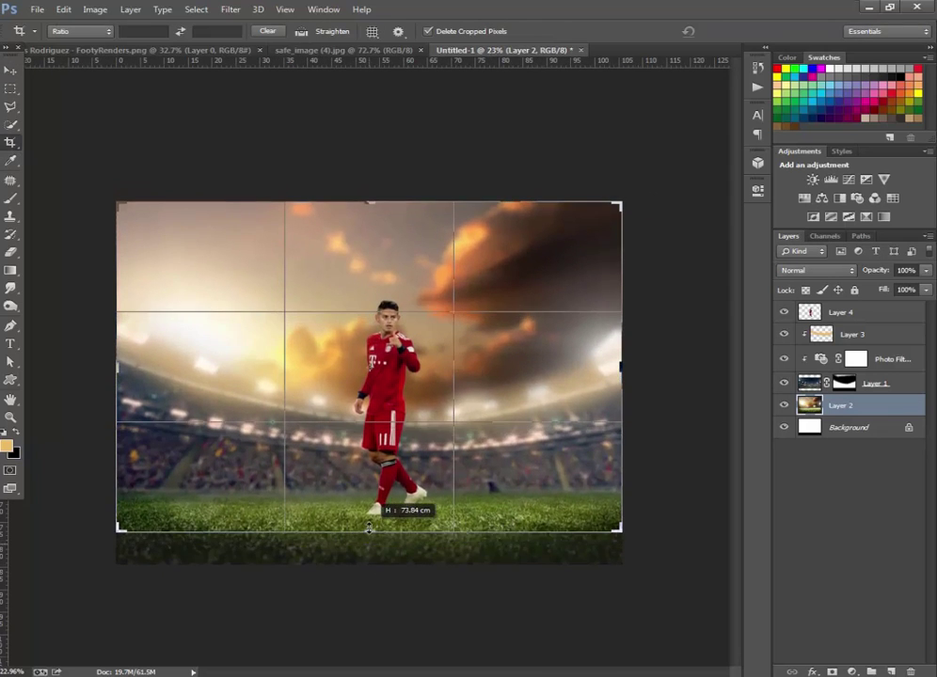
key("Return")
scroll(486, 486, "down", 1)
scroll(421, 416, "down", 1)
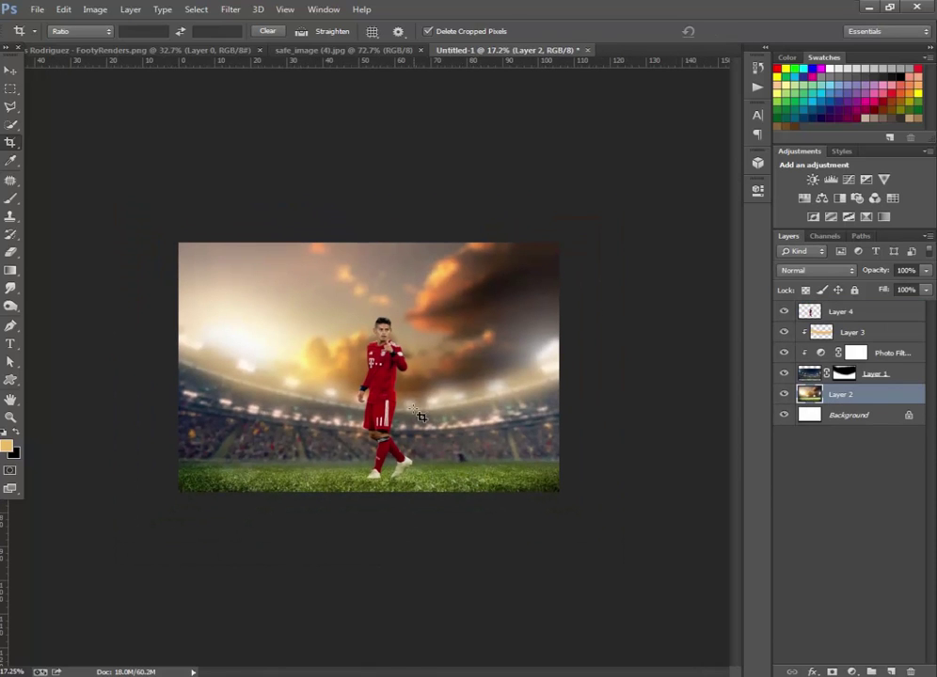
scroll(334, 331, "up", 2)
scroll(334, 331, "up", 2)
Step: Set up a 35 px brush at 67% opacity and 64% flow
scroll(334, 331, "up", 2)
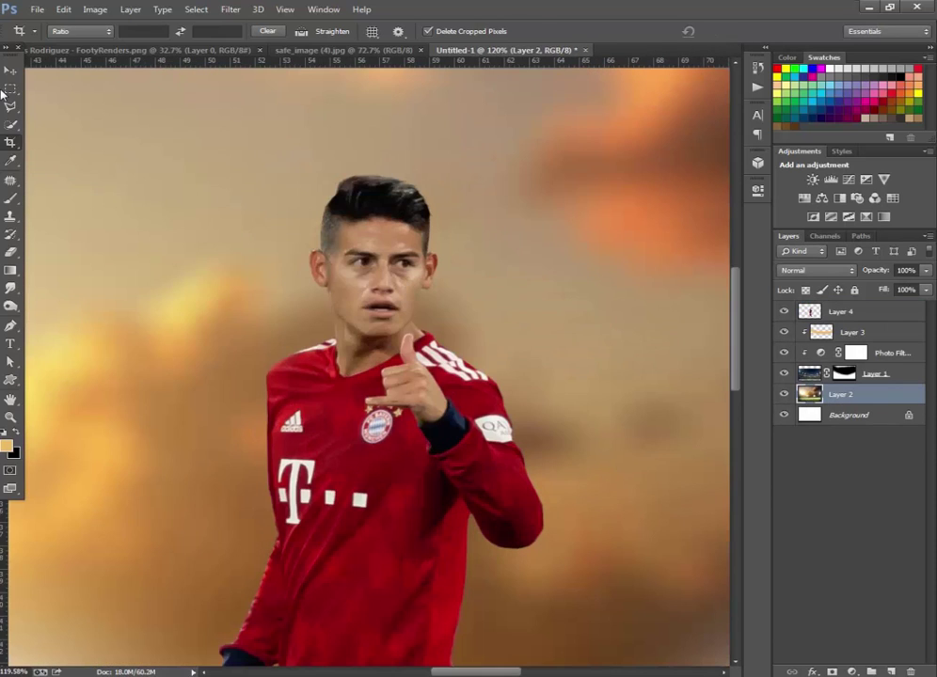
key("v")
key("b")
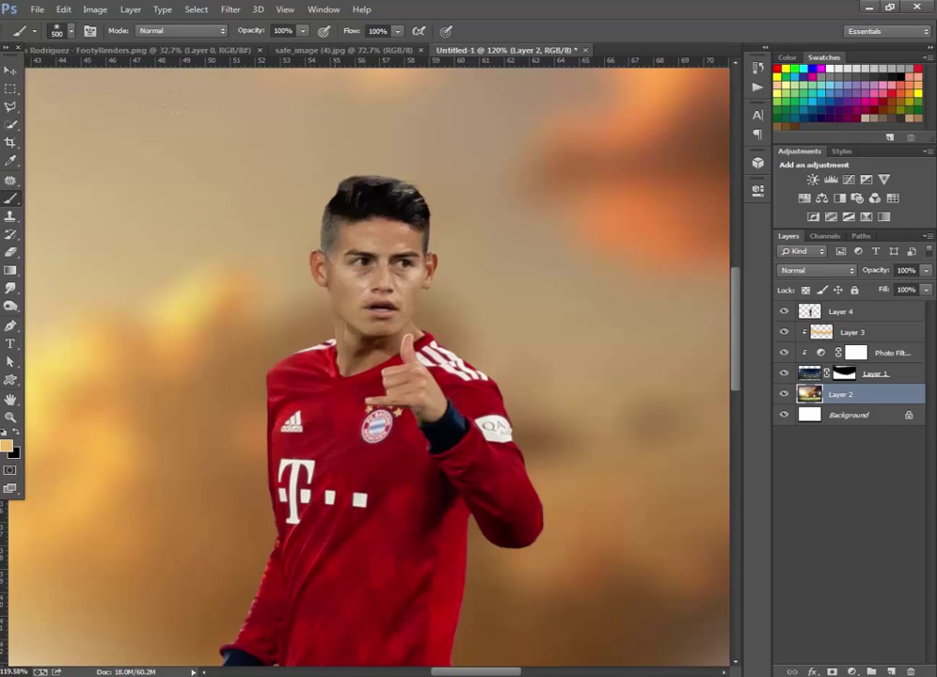
key("bracketleft")
left_click(302, 30)
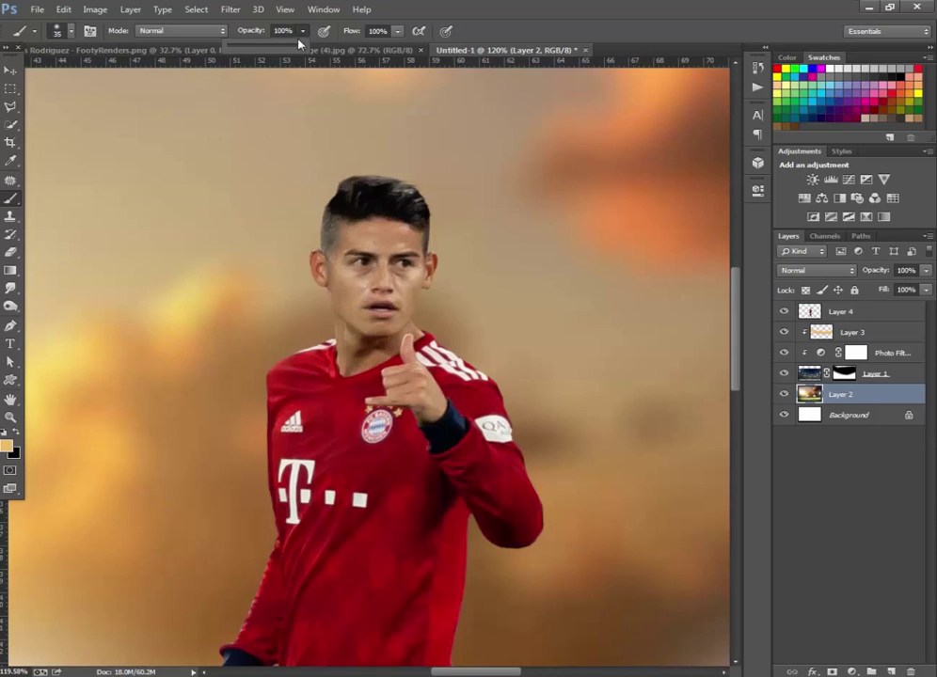
left_click(397, 30)
left_click_drag(404, 45, 374, 47)
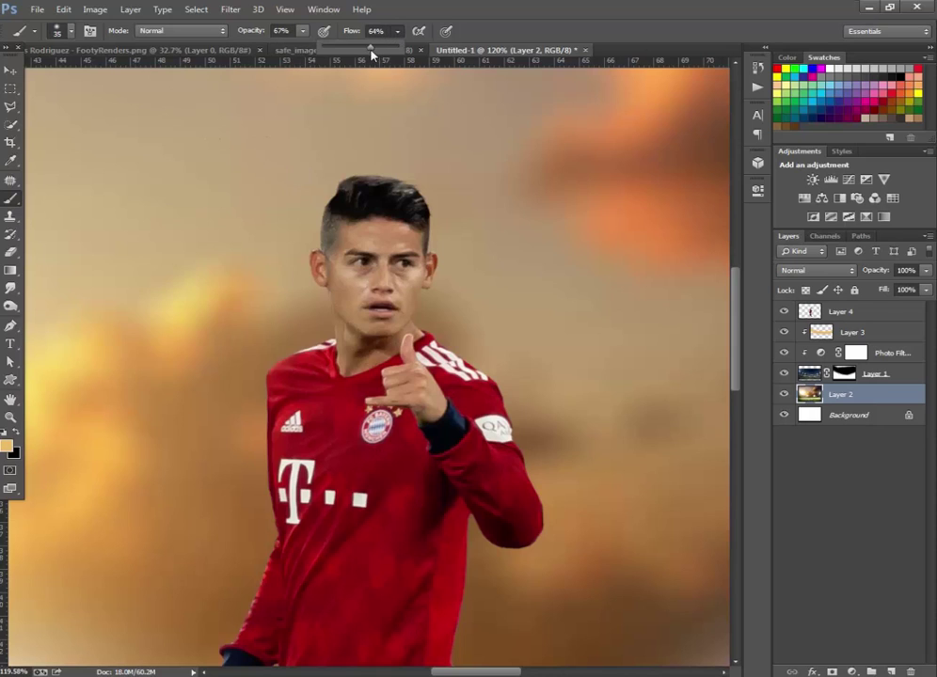
Step: Add Layer 5 clipped to the player's Layer 4 and paint soft light along the hair's top and left edge
left_click(870, 314)
left_click(889, 671)
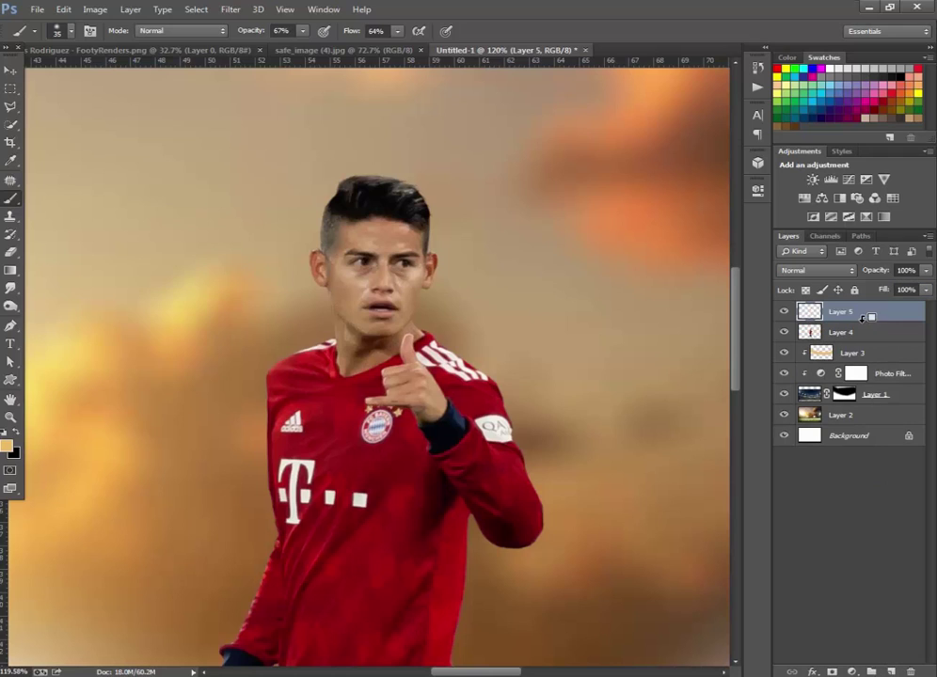
left_click(867, 320, "alt")
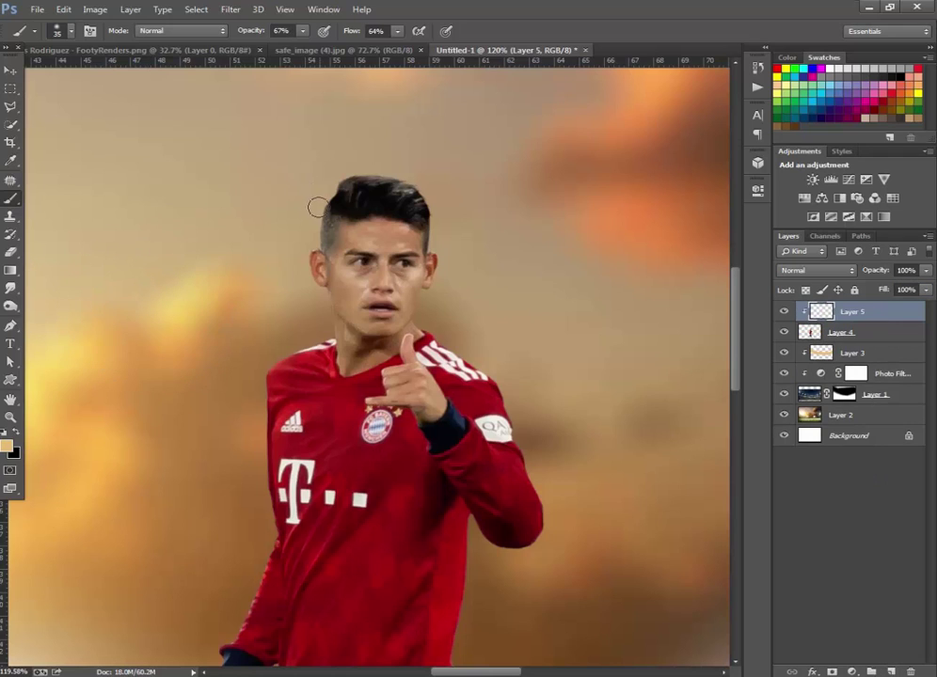
mouse_move(313, 203)
left_mouse_down()
mouse_move(336, 173)
mouse_move(390, 165)
mouse_move(431, 190)
left_mouse_up()
mouse_move(313, 216)
left_mouse_down()
mouse_move(356, 167)
mouse_move(415, 178)
mouse_move(441, 243)
left_mouse_up()
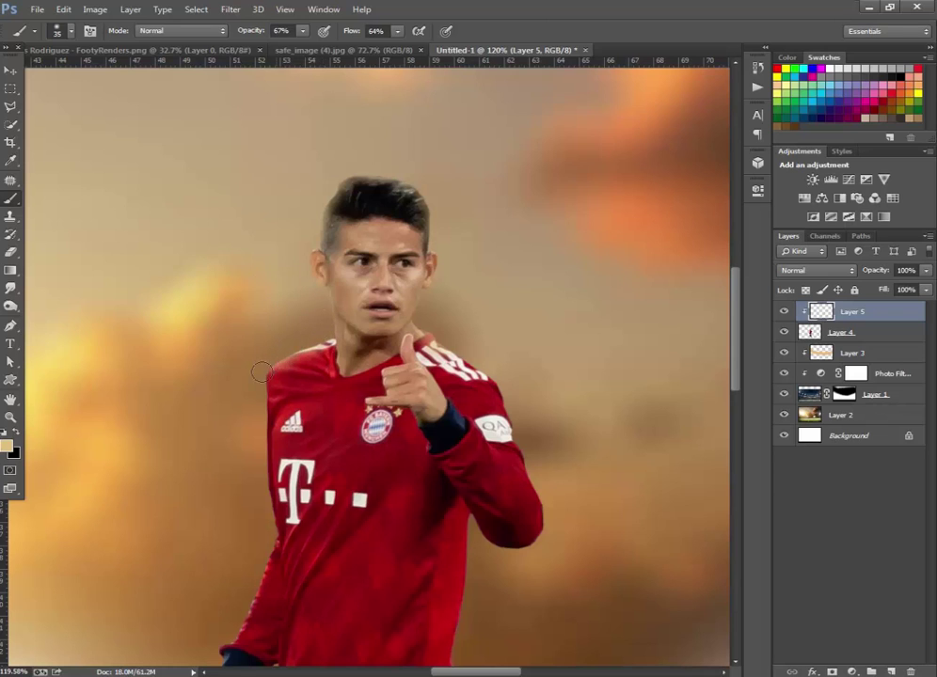
Step: Paint glow along the shoulders, the jersey's left and right edges and under the right sleeve
scroll(305, 279, "down", 5)
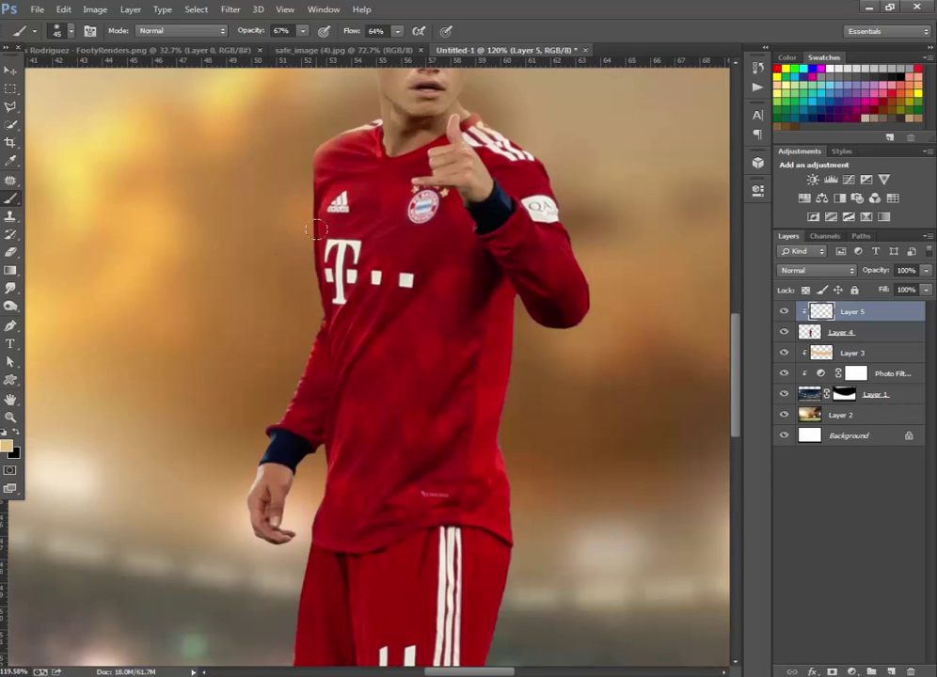
left_click_drag(304, 248, 347, 114)
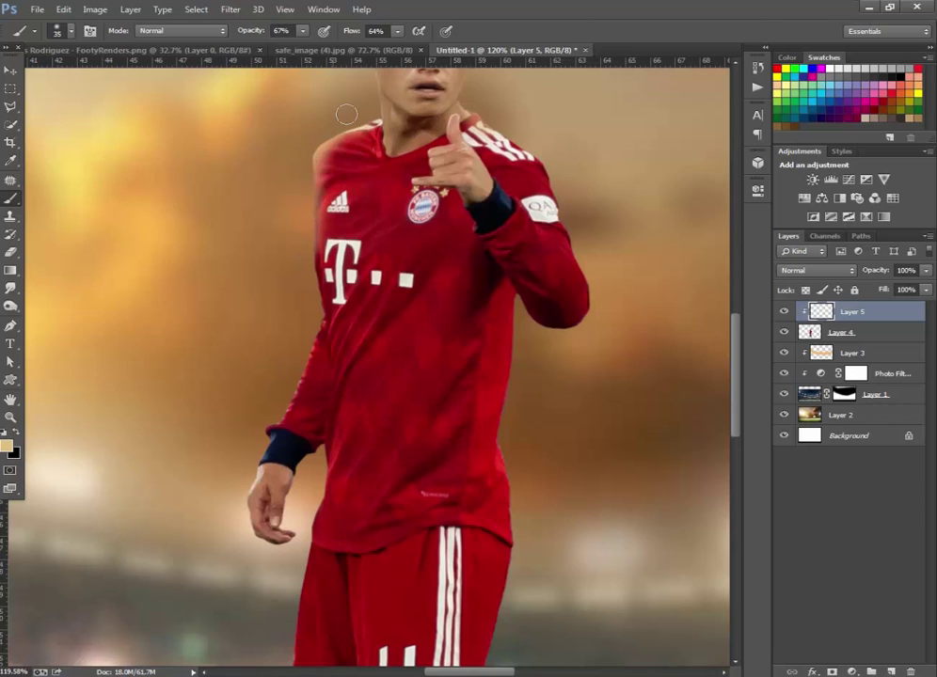
mouse_move(295, 256)
left_mouse_down()
mouse_move(313, 279)
mouse_move(313, 330)
mouse_move(247, 483)
left_mouse_up()
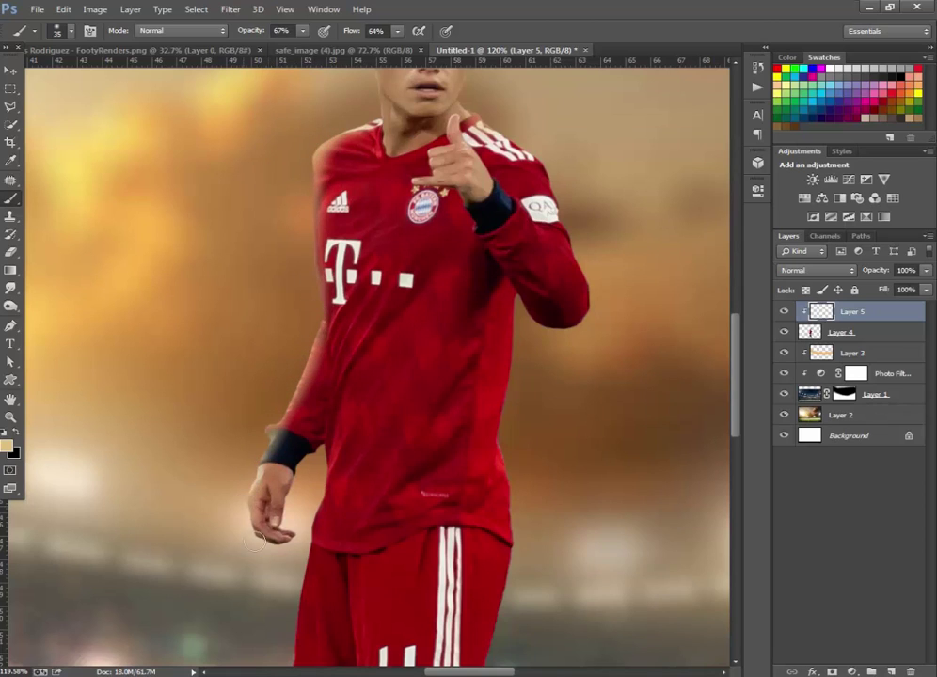
left_click_drag(515, 301, 509, 405)
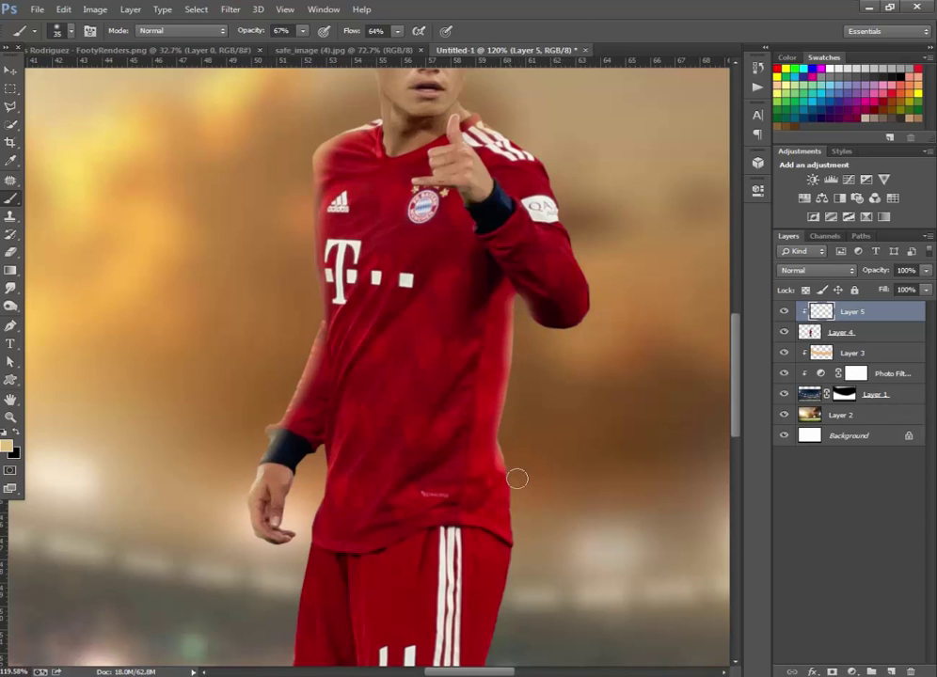
left_click_drag(535, 329, 587, 324)
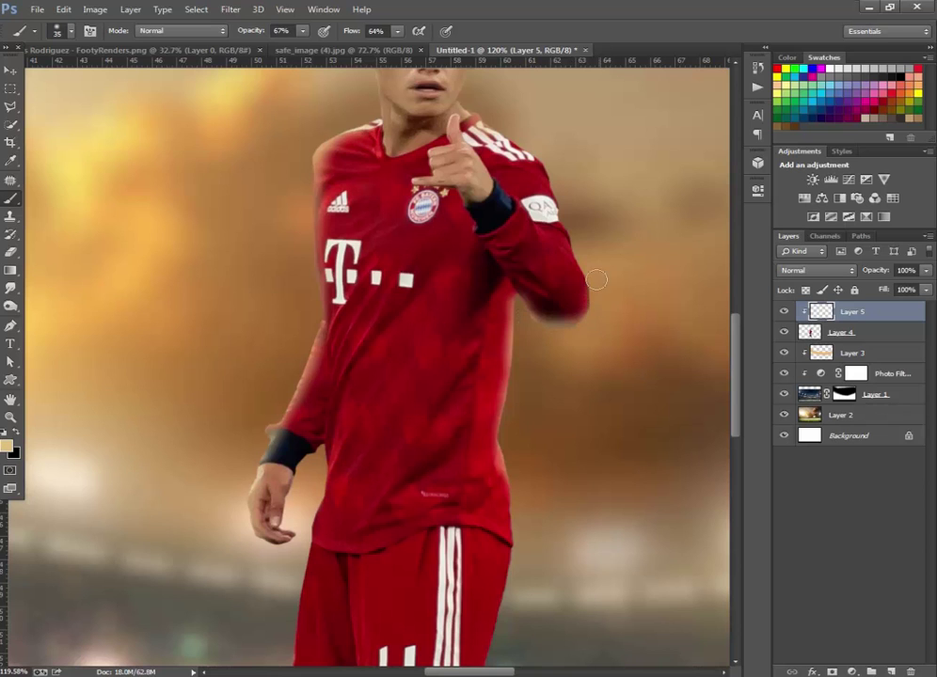
left_click_drag(545, 186, 531, 145)
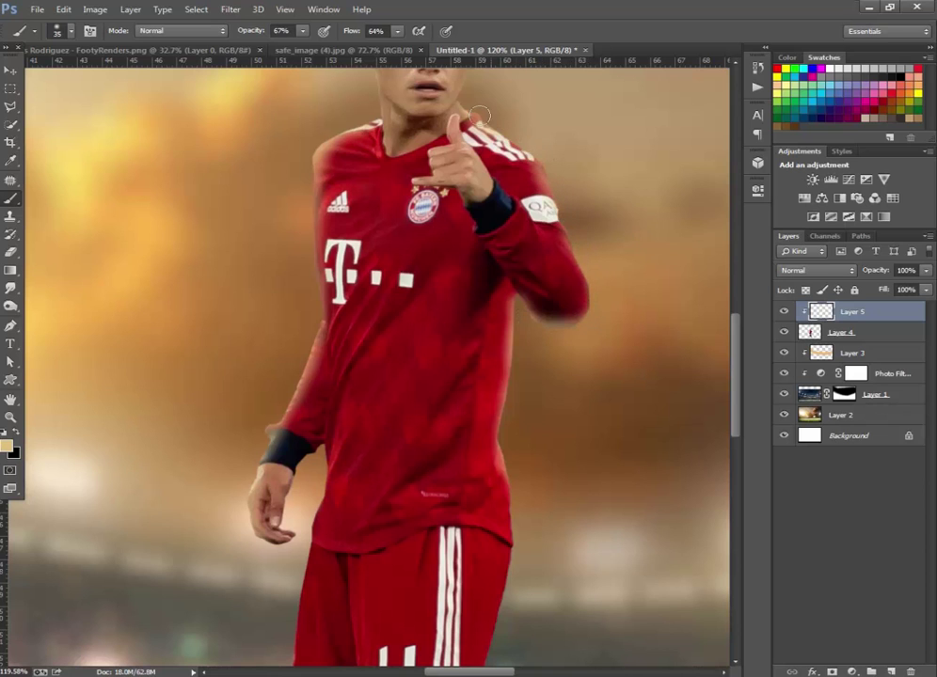
Step: Lower the rim light layer's opacity to 79%
scroll(578, 451, "down", 2)
scroll(586, 494, "down", 2)
left_click_drag(588, 495, 486, 257)
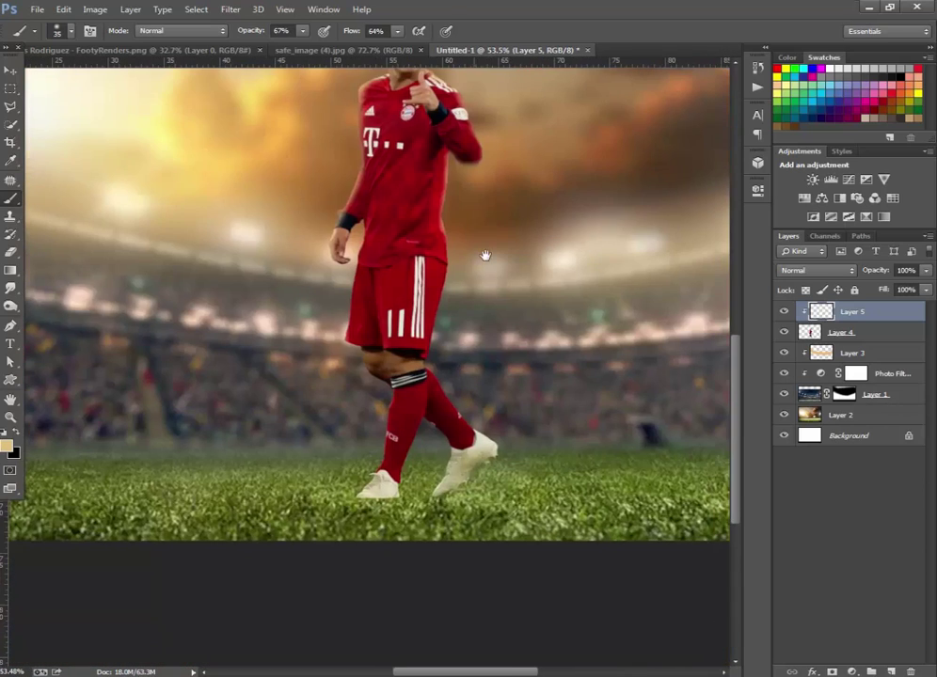
scroll(446, 281, "down", 2)
left_click_drag(927, 271, 902, 299)
Step: Add a brightening Curves adjustment and invert its mask to hide the effect
left_click(852, 672)
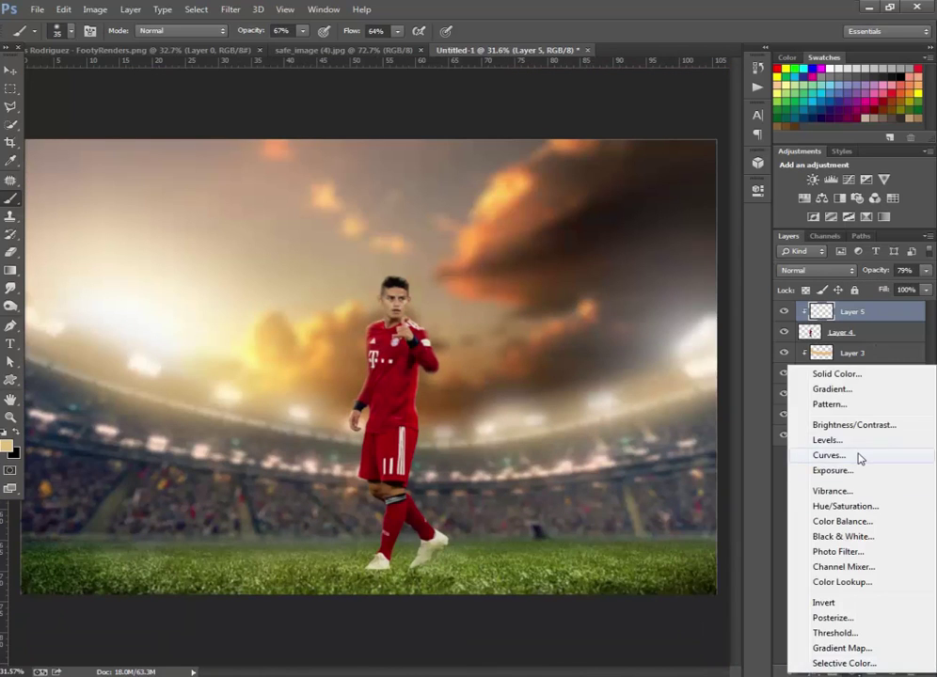
left_click(857, 455)
left_click_drag(644, 320, 643, 318)
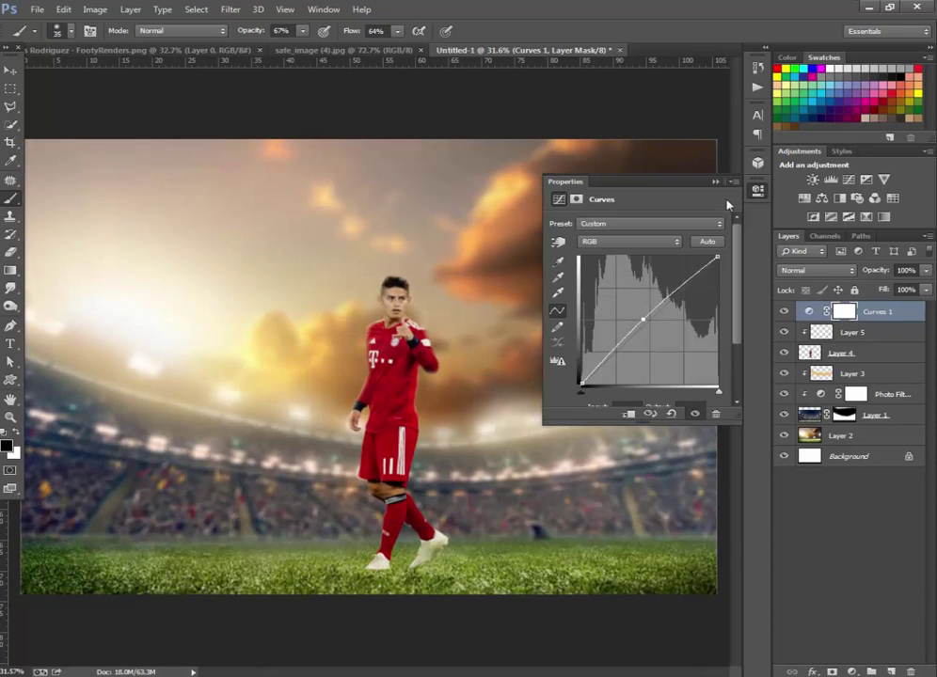
left_click(757, 189)
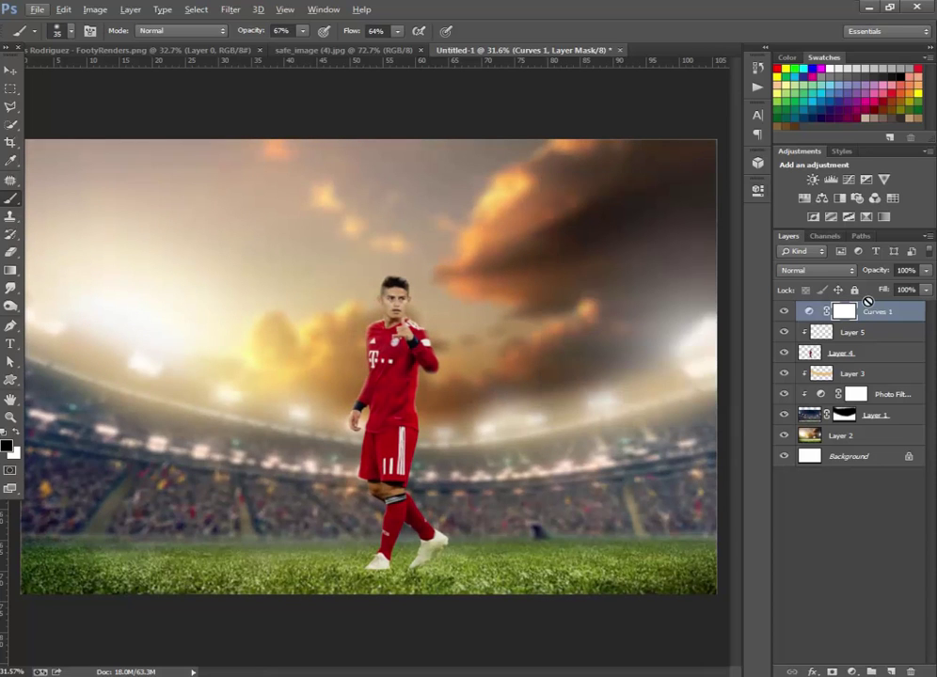
key("ctrl+i")
Step: Set the brush to 100% opacity and 100% flow with white as the painting colour
scroll(443, 318, "up", 5)
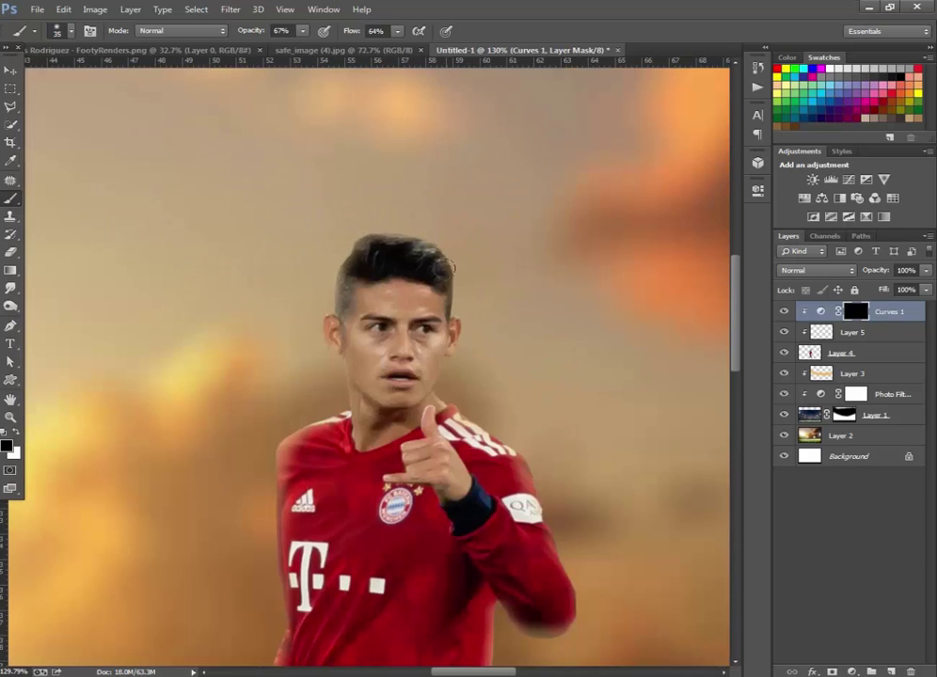
key("0")
key("shift+0")
key("x")
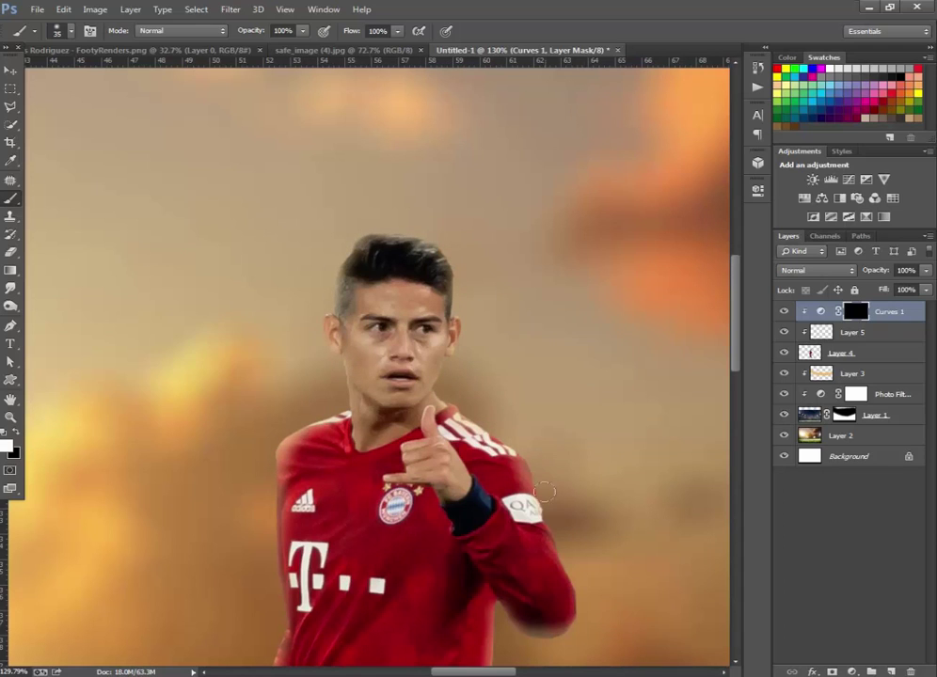
Step: Bring the lower shirt and shorts into view and add an empty Layer 6 above Curves 1
left_click_drag(522, 644, 524, 196)
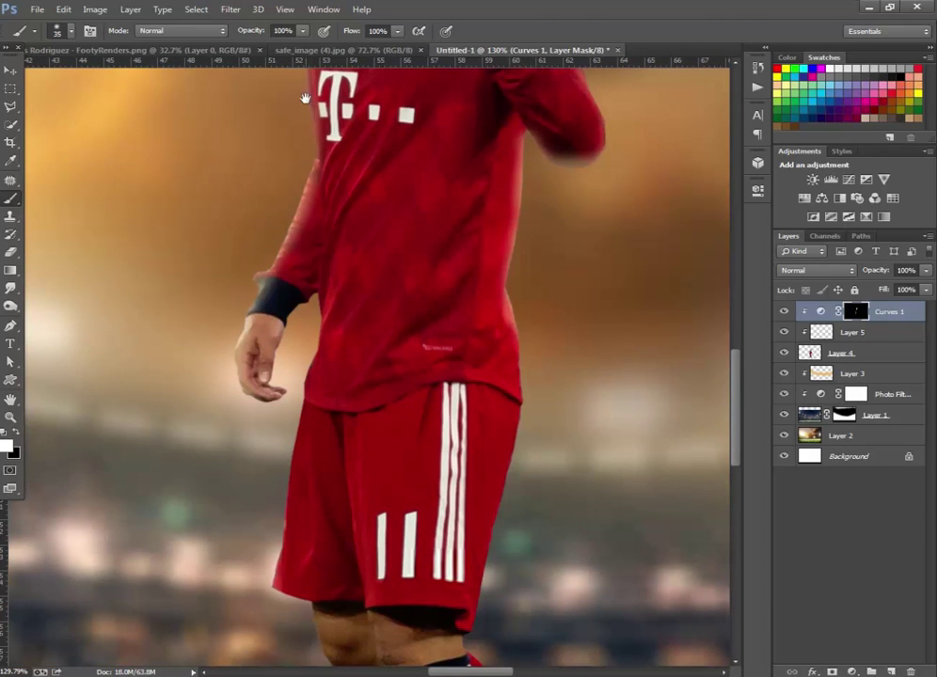
scroll(306, 98, "down", 2)
scroll(348, 180, "down", 2)
scroll(337, 177, "down", 3)
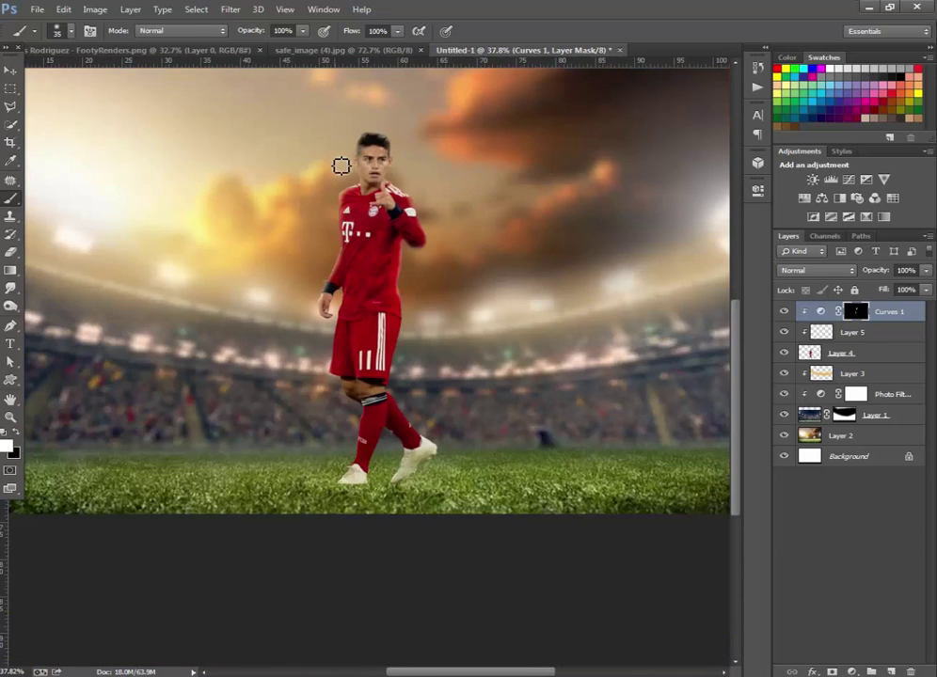
scroll(343, 166, "down", 1)
scroll(344, 165, "down", 1)
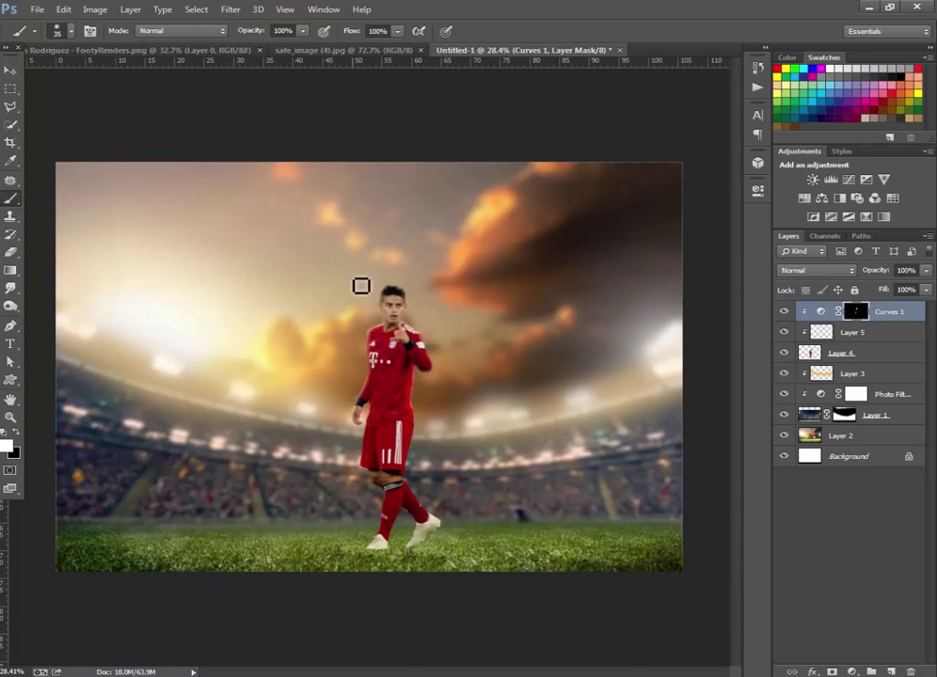
scroll(373, 452, "up", 2)
scroll(350, 425, "down", 2)
scroll(354, 425, "down", 1)
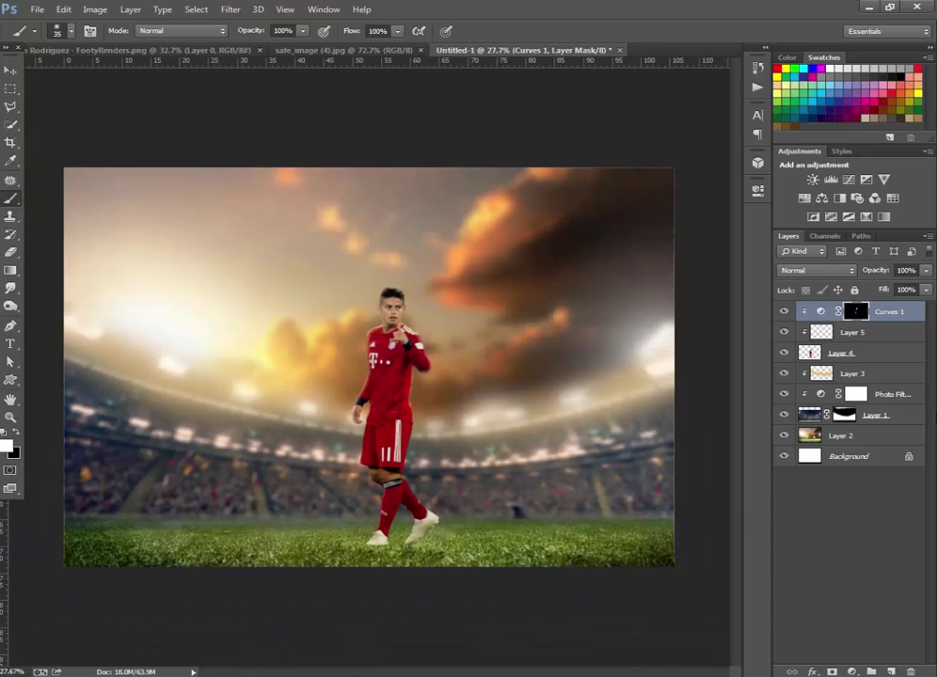
left_click(892, 672)
Step: Reset the colours and sample a warm beige from the sky as foreground colour
key("d")
key("x")
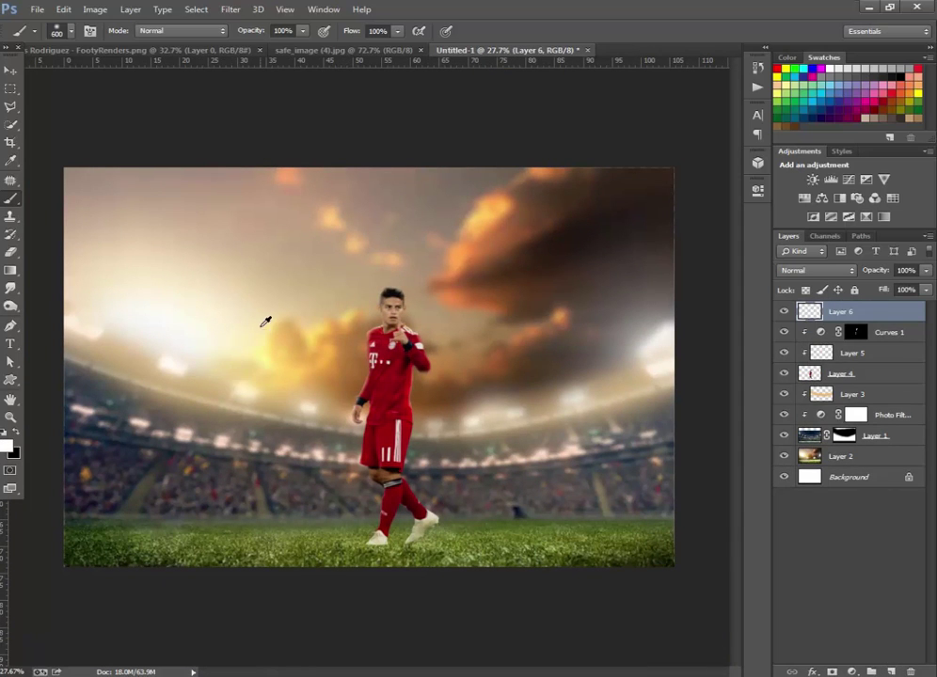
left_click(294, 326, "alt")
Step: Free Transform the glow layer to about 400% wide and shift it down and left
left_click(11, 71)
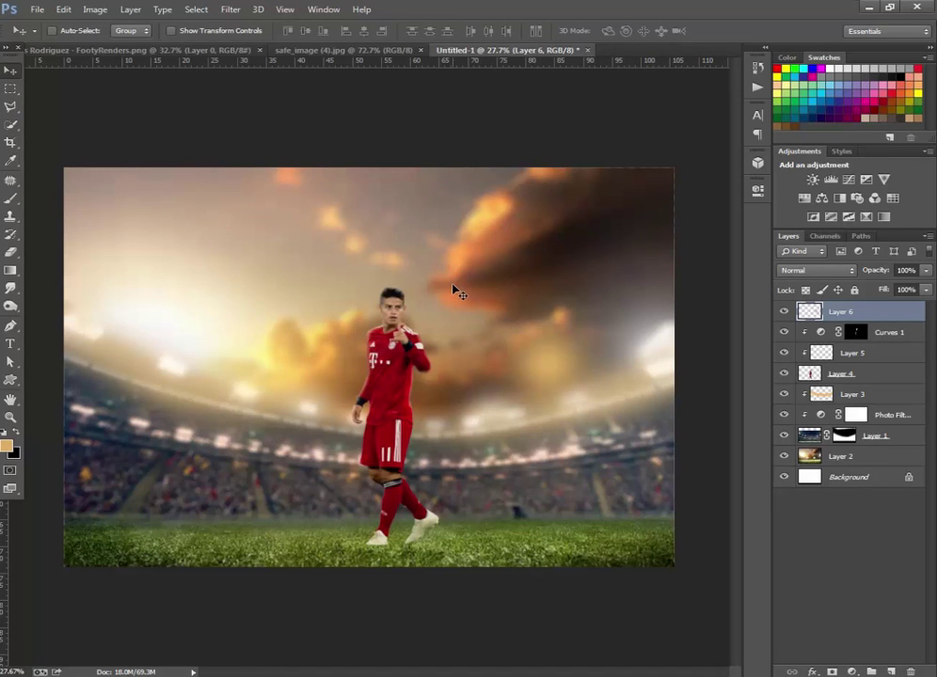
key("ctrl+t")
left_click_drag(451, 456, 346, 557)
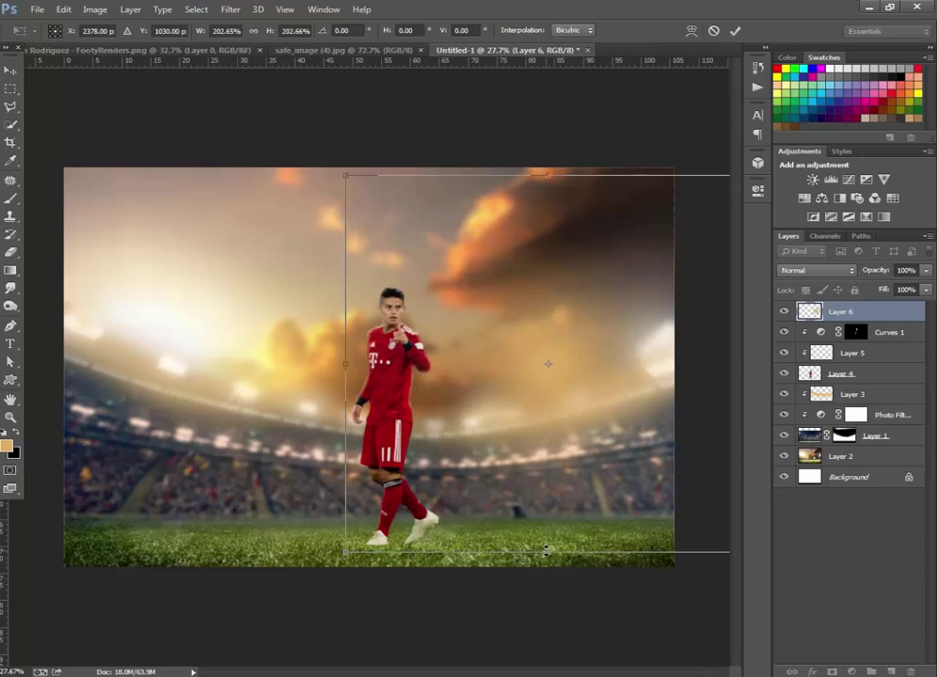
left_click_drag(547, 558, 547, 470)
left_click_drag(348, 368, 148, 362)
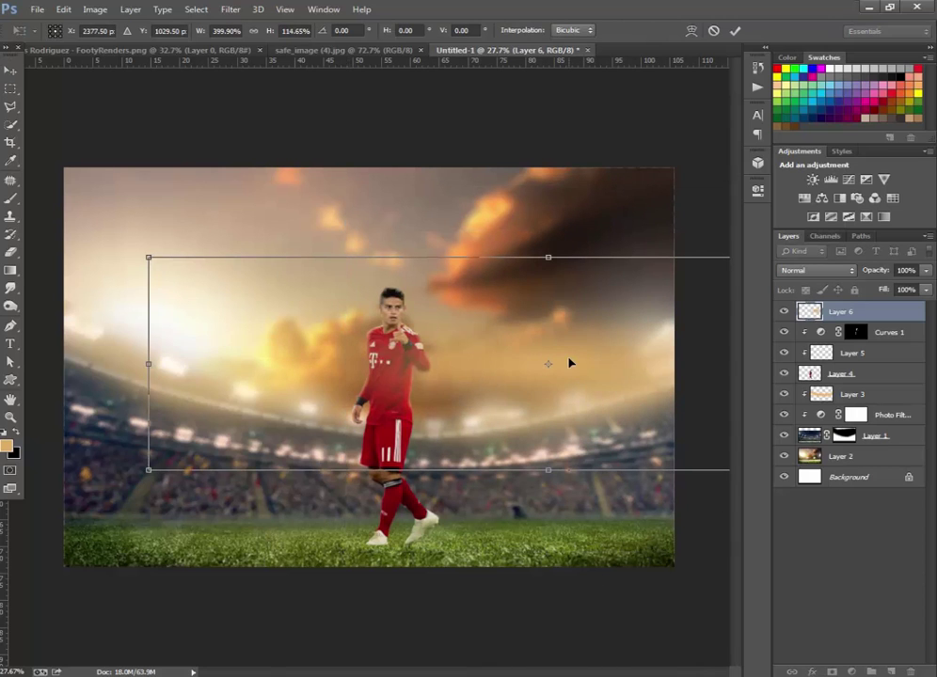
left_click_drag(569, 362, 445, 410)
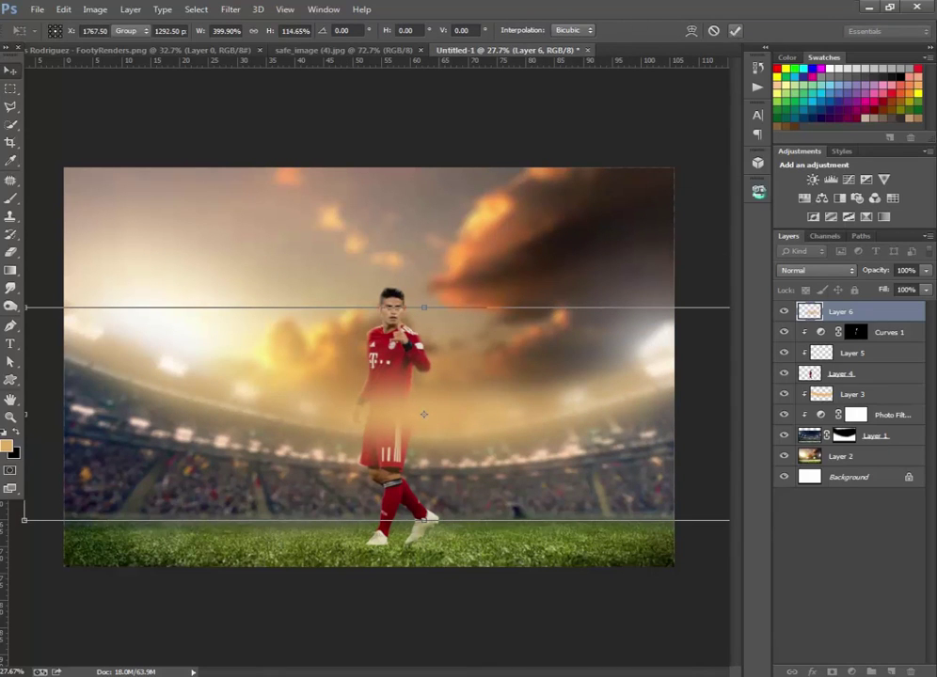
key("Return")
Step: Move the glow layer down to just above Layer 2 and position it across the stadium
left_click_drag(840, 311, 878, 384)
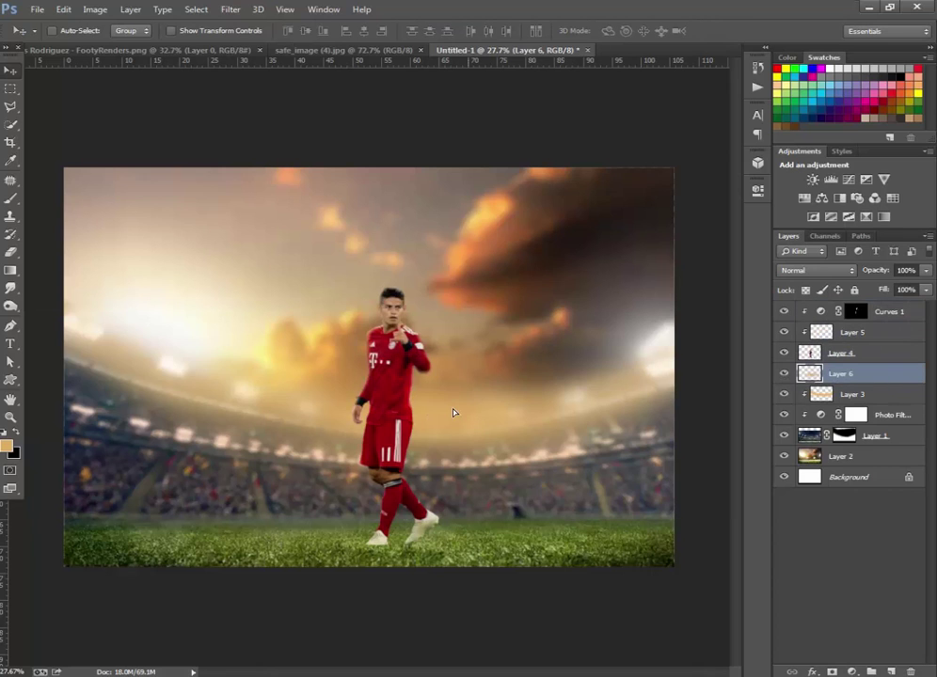
left_click_drag(878, 457, 882, 460)
key("ctrl+z")
left_click_drag(840, 374, 881, 428)
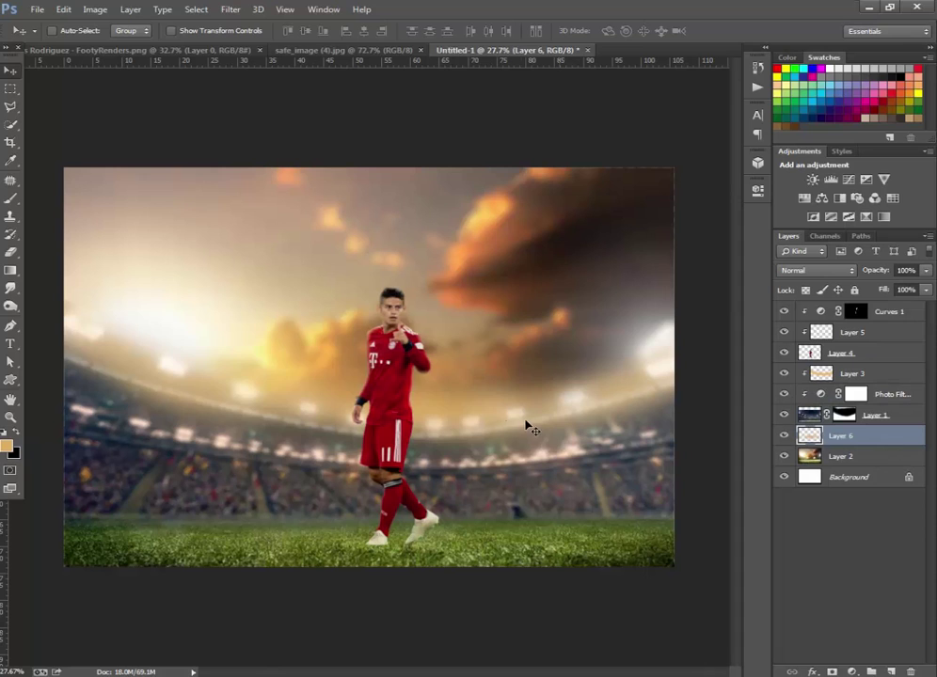
left_click_drag(527, 426, 565, 403)
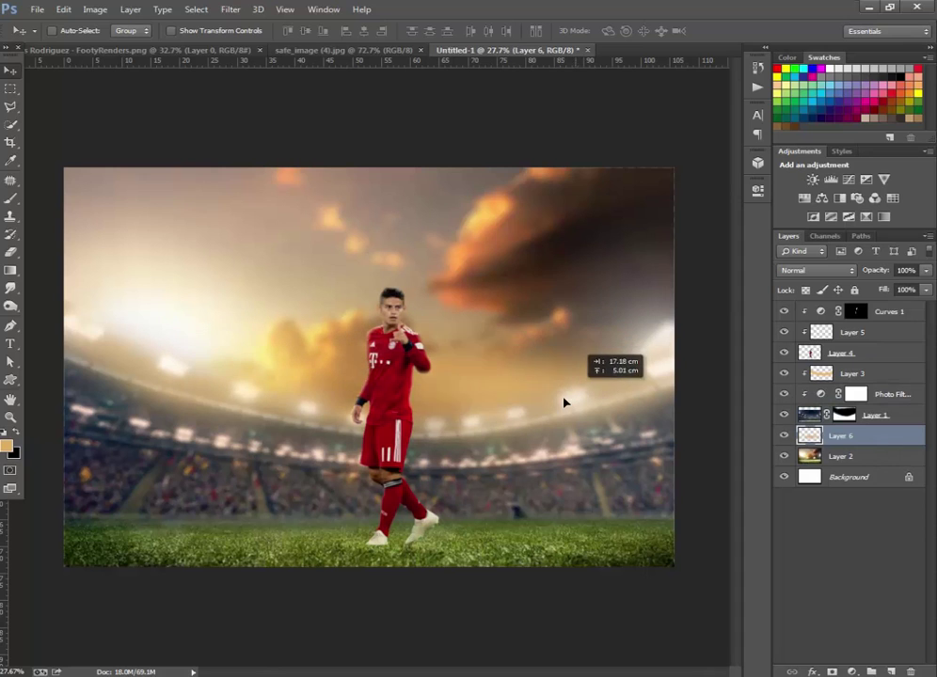
left_click_drag(564, 403, 486, 391)
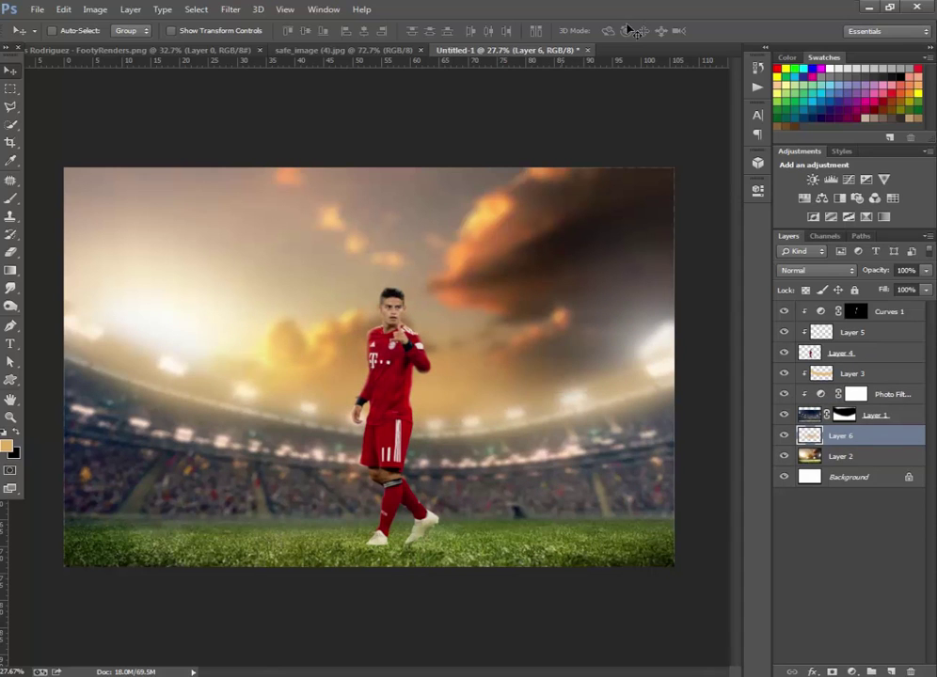
Step: Warp the glow layer's edges and middle to follow the curve of the stands
key("ctrl+t")
left_click(691, 31)
left_click_drag(602, 392, 581, 425)
mouse_move(704, 368)
left_mouse_down()
mouse_move(693, 380)
mouse_move(687, 372)
left_mouse_up()
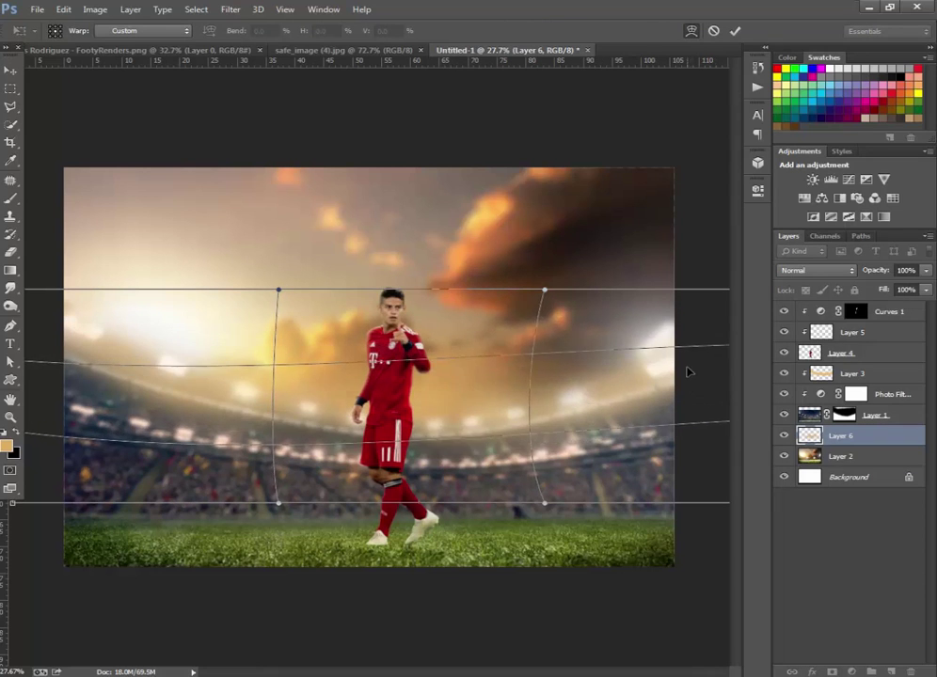
left_click_drag(87, 368, 88, 350)
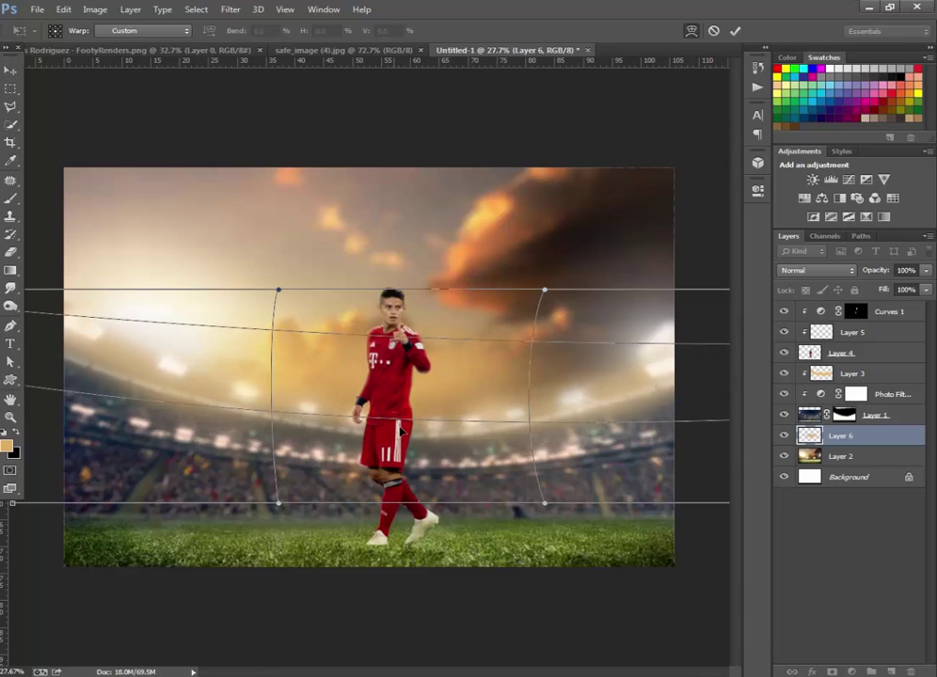
left_click(737, 32)
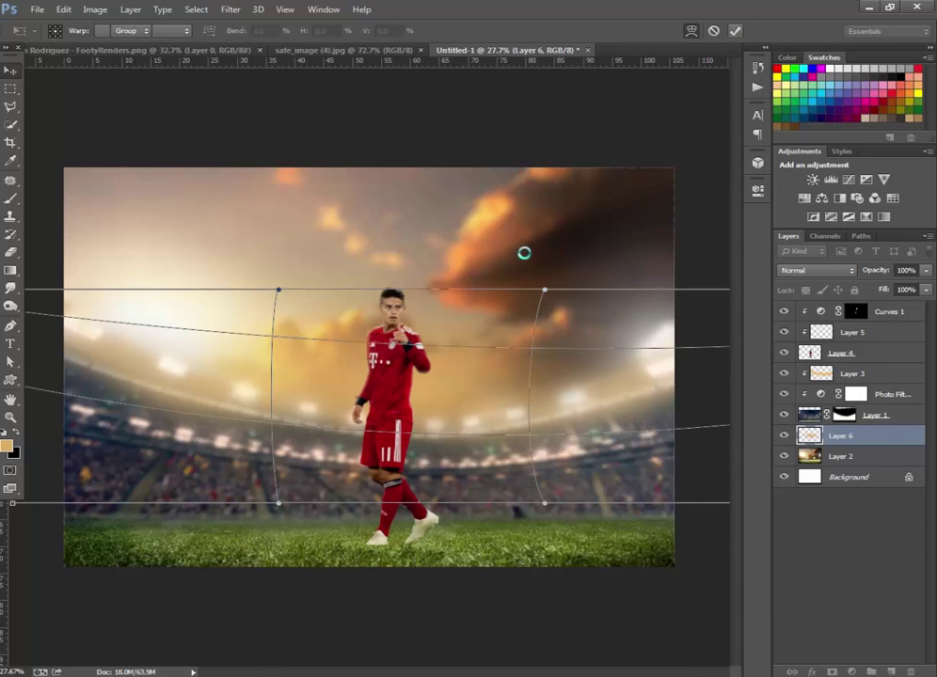
Step: Set the glow layer's blend mode to Screen after trying Color Dodge
left_click(230, 10)
mouse_move(238, 162)
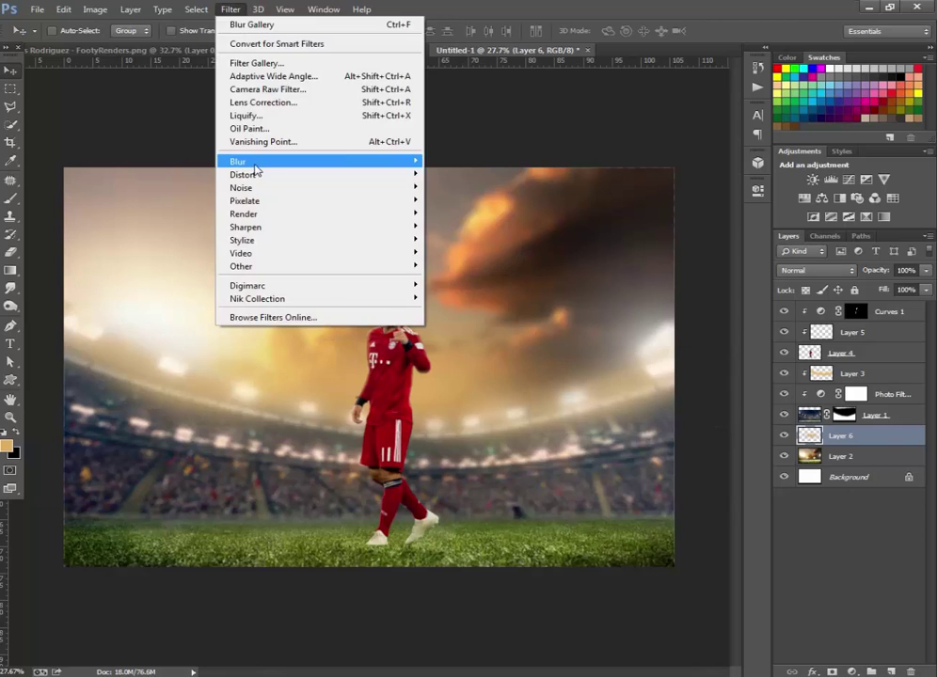
left_click(452, 181)
left_click(796, 269)
left_click(809, 409)
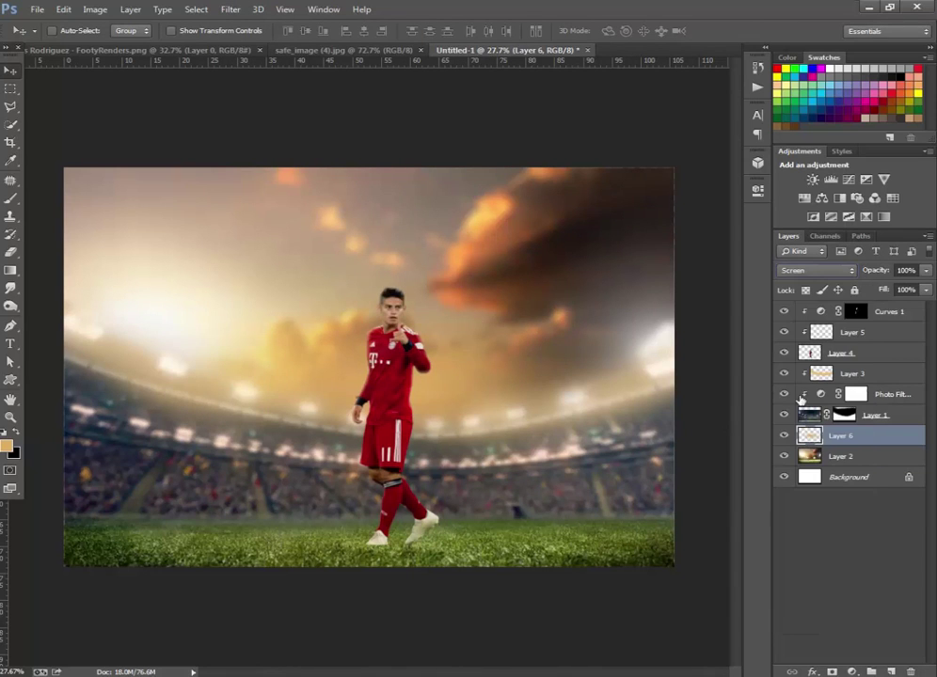
key("shift+minus")
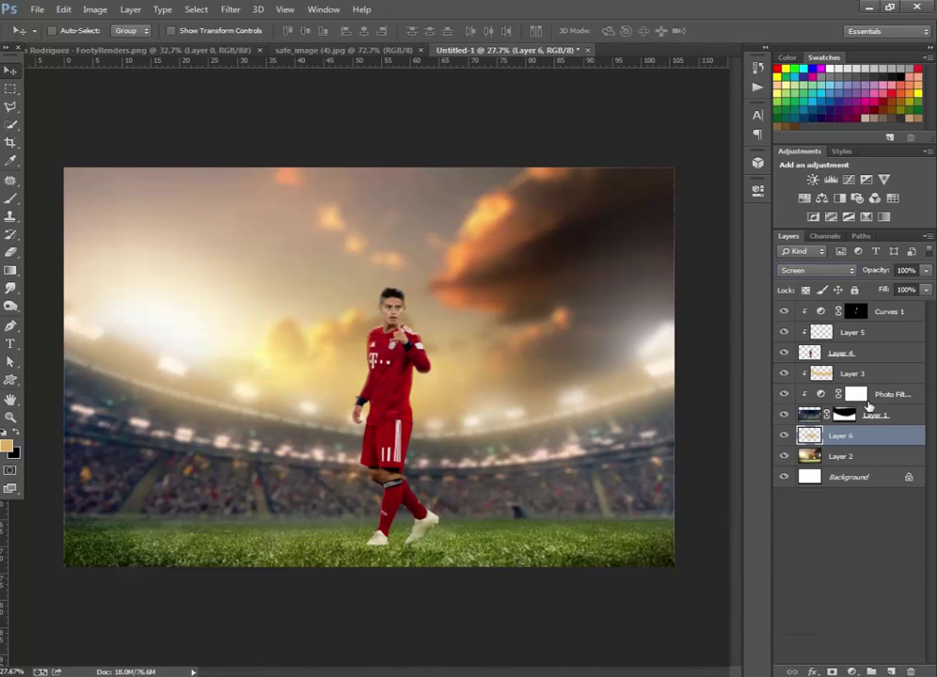
Step: Add a strong Hue/Saturation boost clipped to the glow layer at 60% opacity
left_click(852, 672)
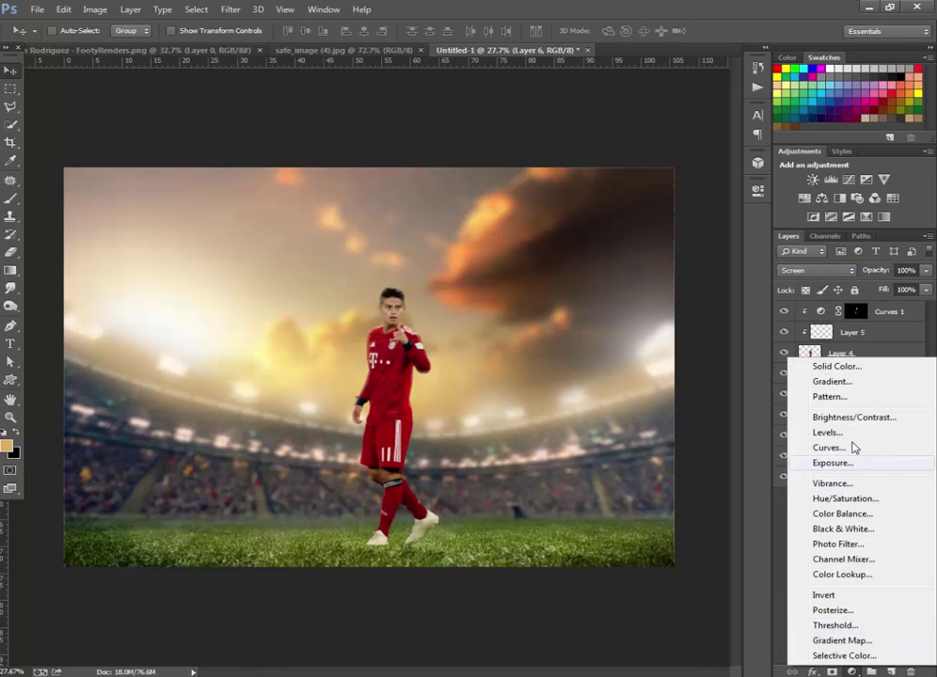
left_click(875, 502)
left_click_drag(639, 302, 690, 304)
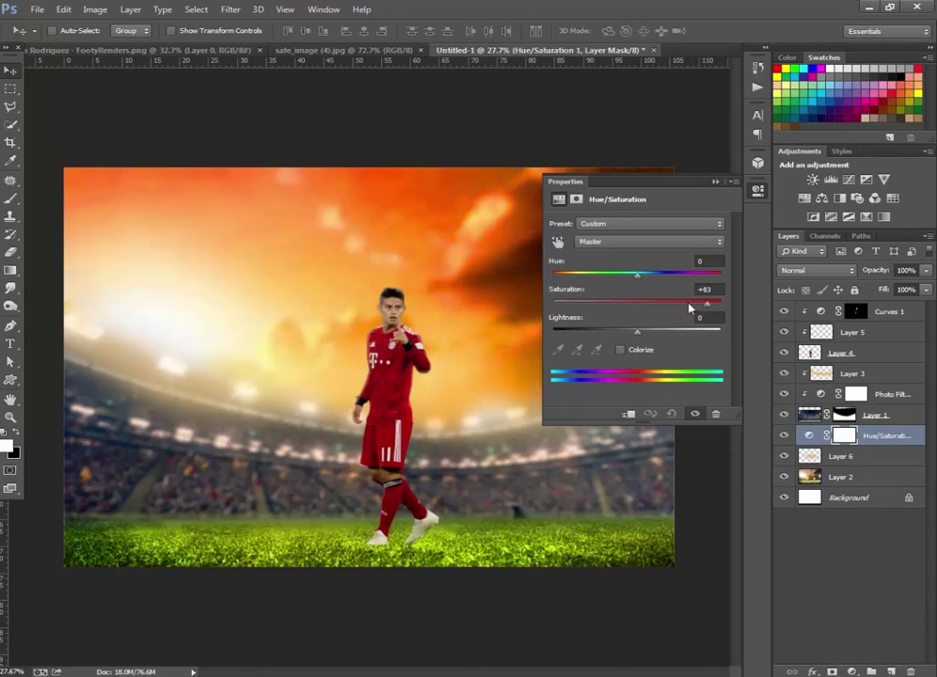
left_click(715, 182)
key("ctrl+alt+g")
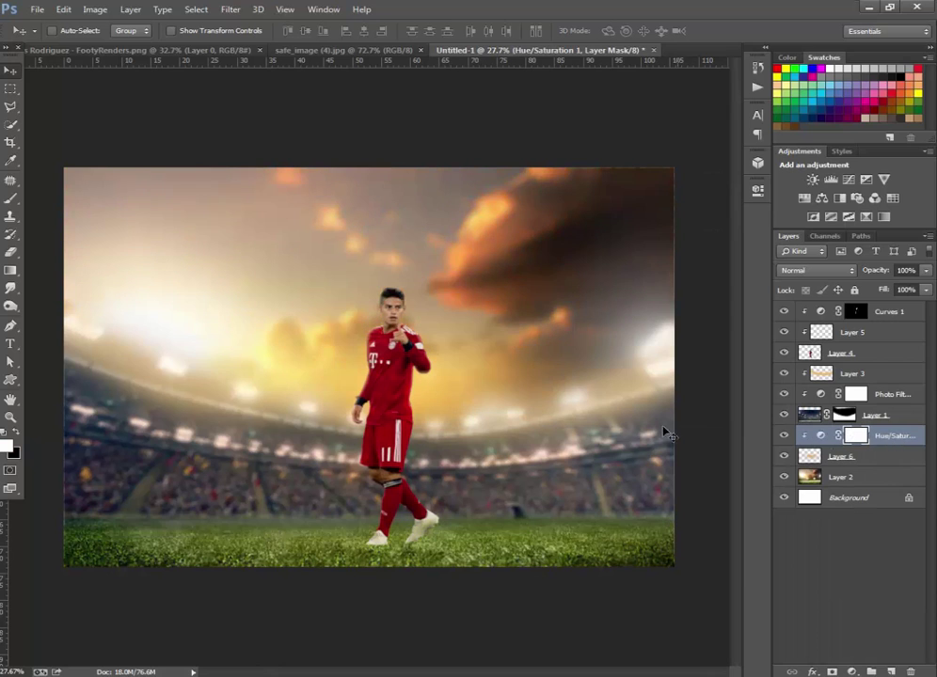
left_click_drag(925, 272, 896, 286)
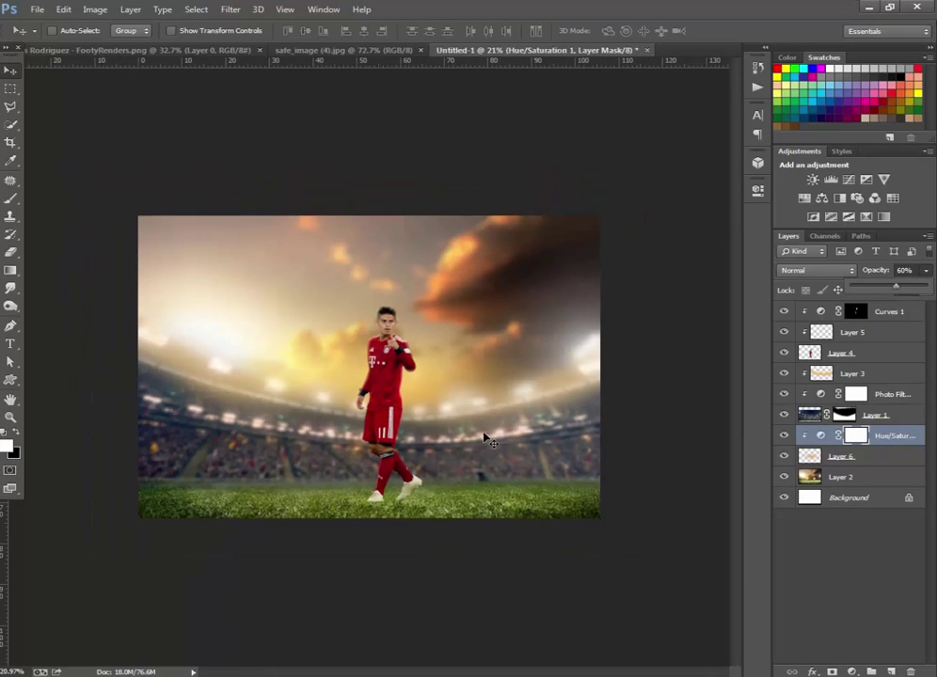
Step: Delete the glow layer together with its Hue/Saturation adjustment
left_click(885, 456, "ctrl")
right_click(884, 456)
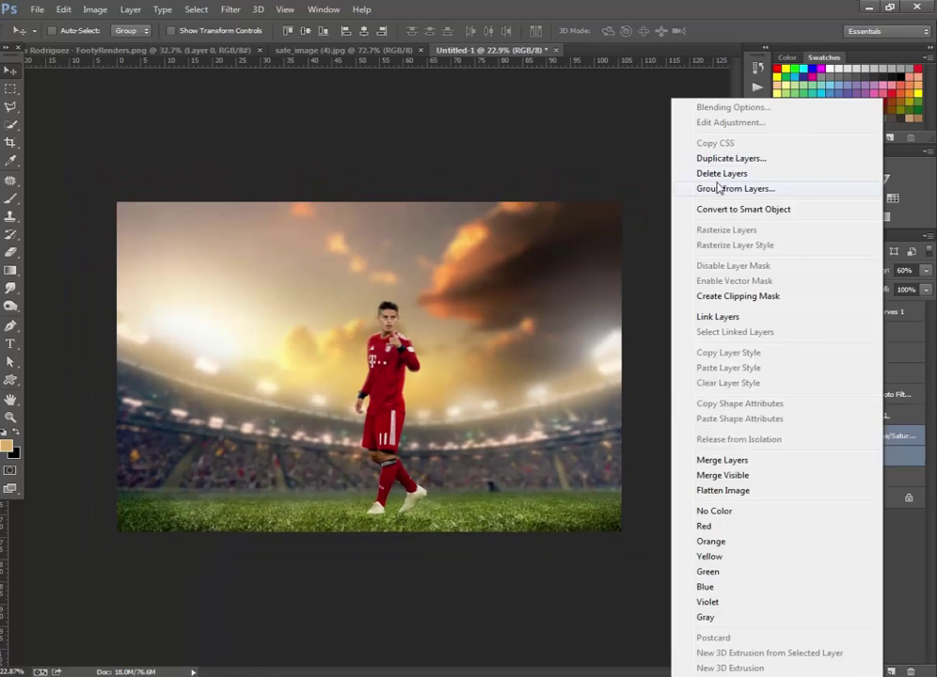
left_click(719, 187)
left_click(596, 245)
right_click(905, 452)
left_click(736, 171)
left_click(319, 241)
Step: Merge Layer 5 and Curves 1 down into the player's Layer 4
scroll(414, 318, "up", 2)
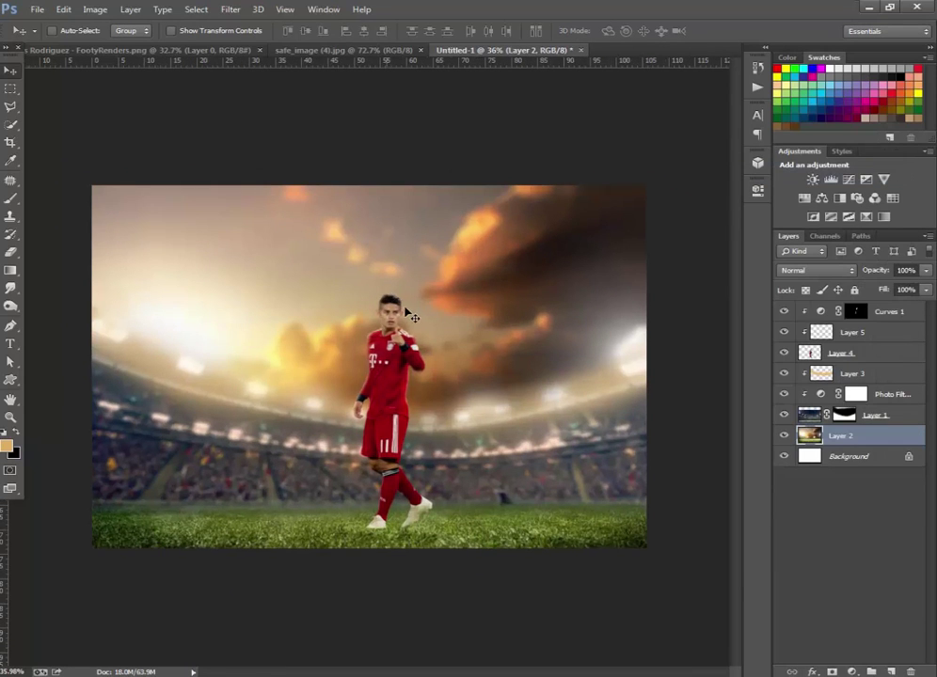
scroll(388, 303, "up", 3)
scroll(407, 326, "up", 2)
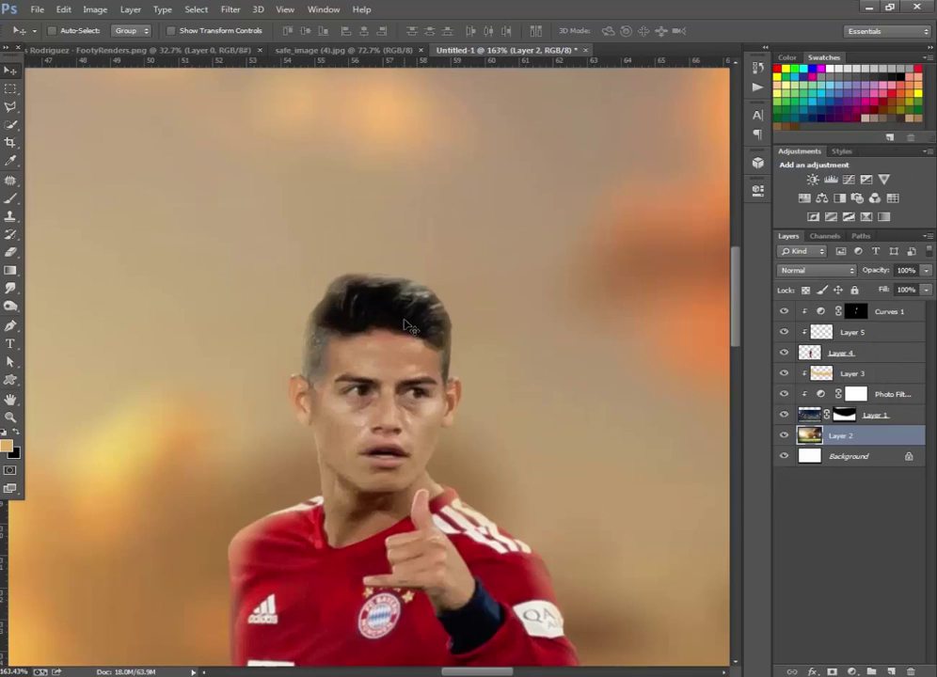
left_click(876, 352)
right_click(879, 356)
key("Escape")
right_click(881, 332)
left_click(721, 460)
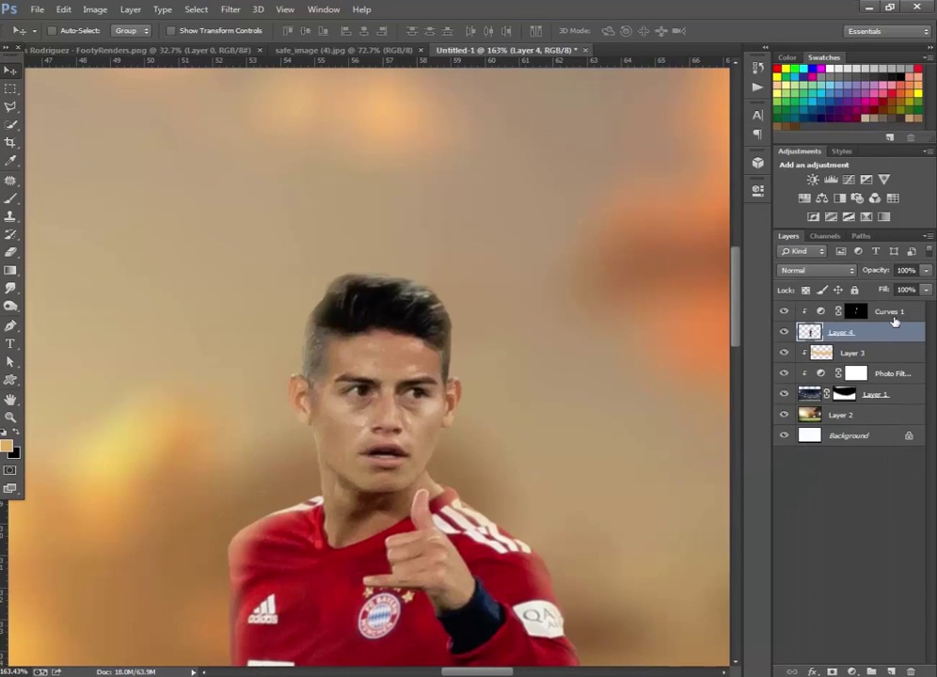
right_click(875, 311)
left_click(722, 458)
Step: Duplicate Layer 4, give the copy a 28-pixel Surface Blur and a layer mask
right_click(870, 318)
left_click(744, 163)
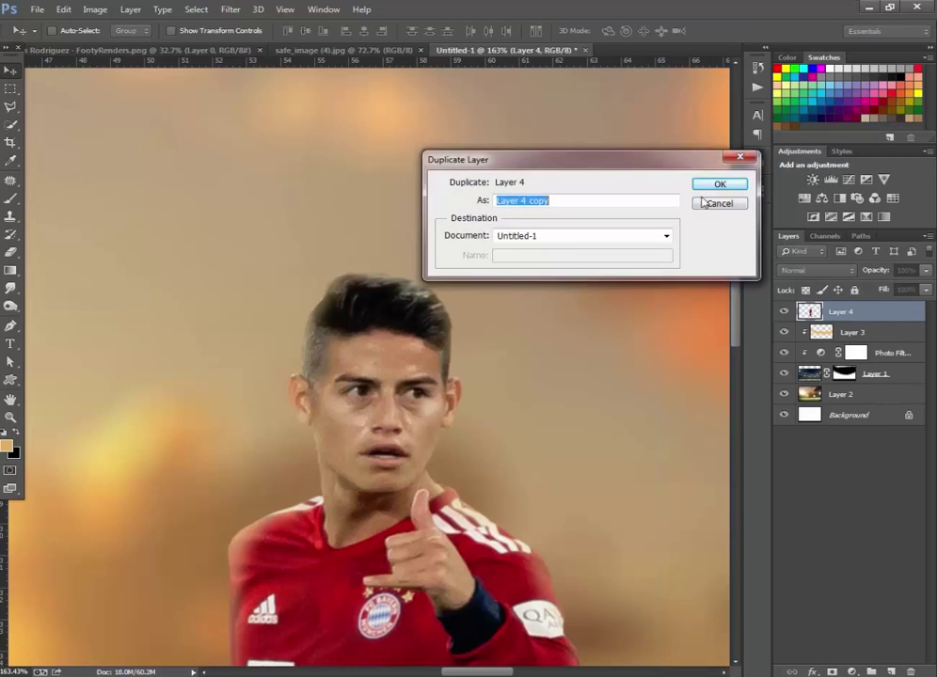
key("Return")
left_click(235, 10)
mouse_move(282, 162)
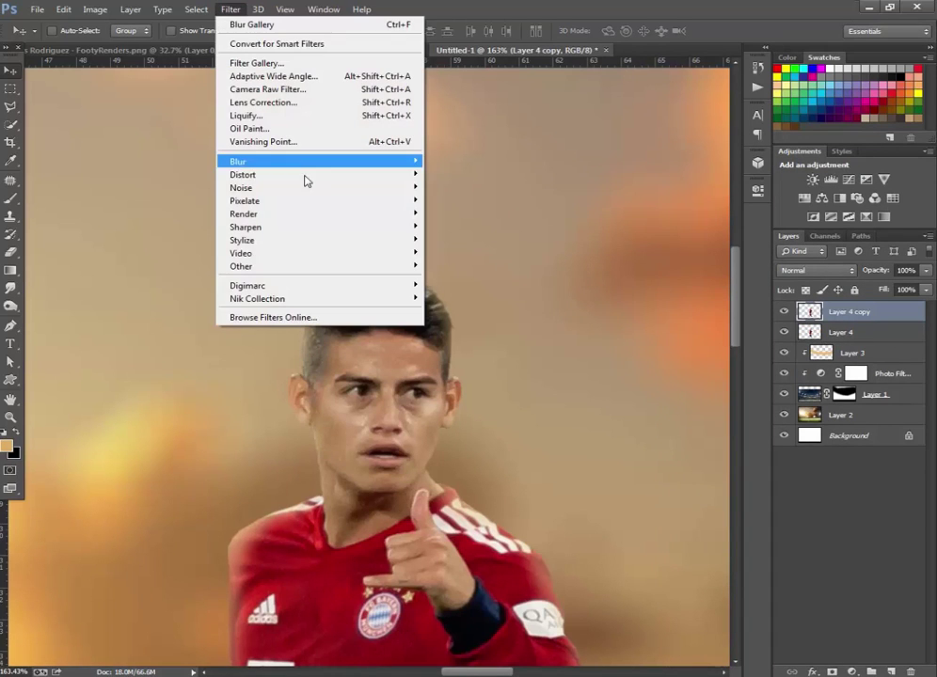
left_click(498, 341)
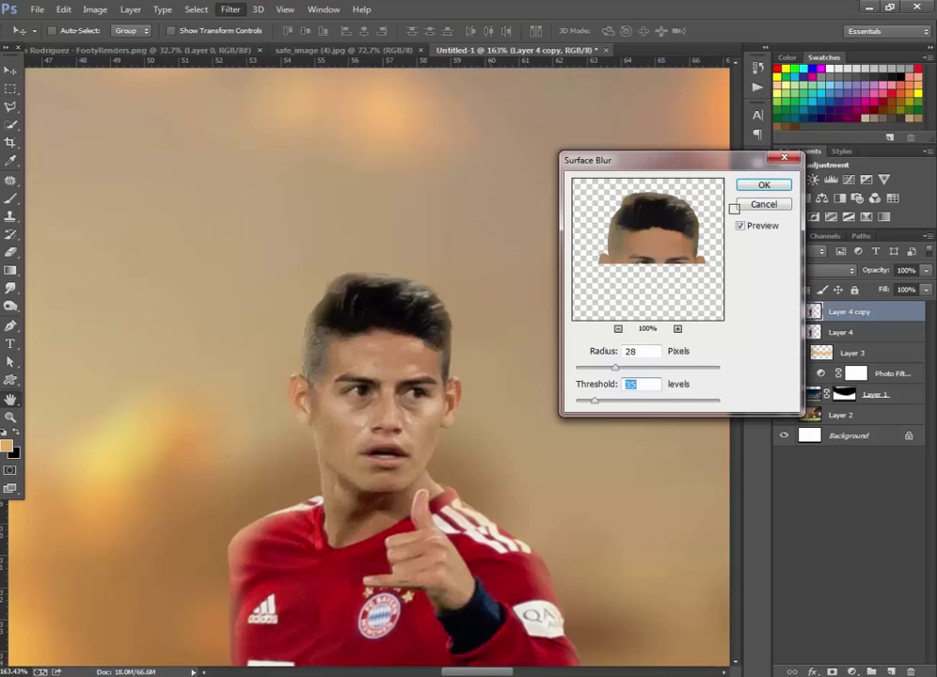
left_click(762, 186)
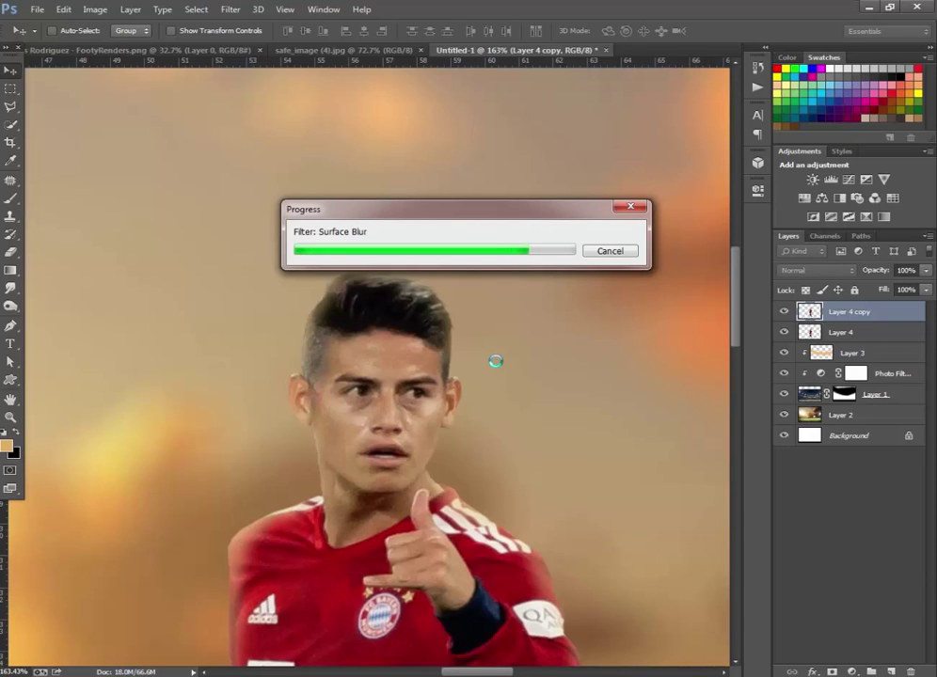
left_click(831, 672)
Step: Invert the Layer 4 copy mask and paint smoothing over temple, cheek, under-eye and neck
key("ctrl+i")
key("b")
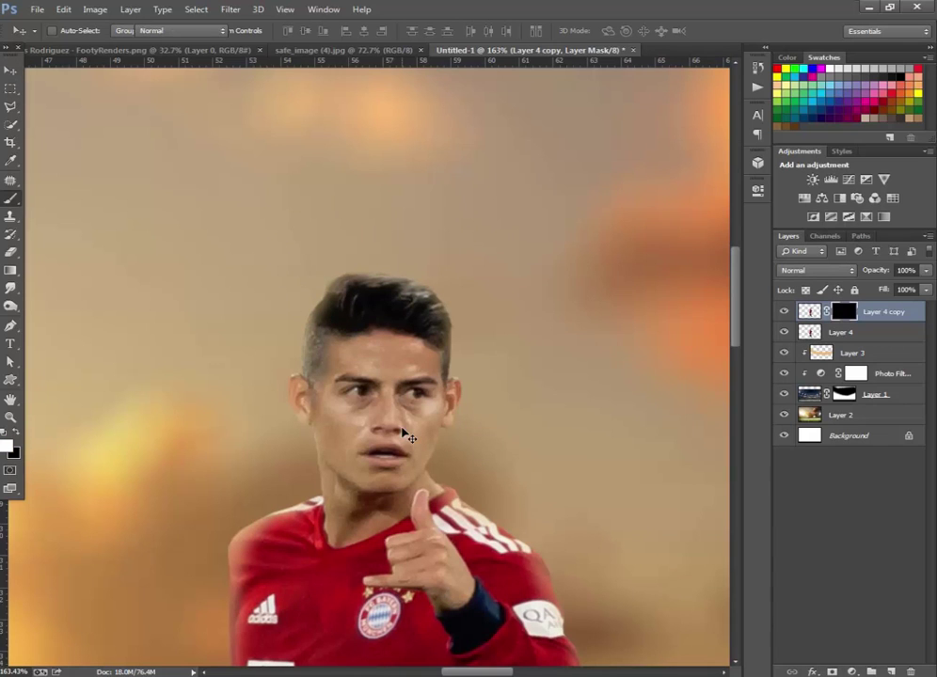
scroll(374, 363, "up", 5)
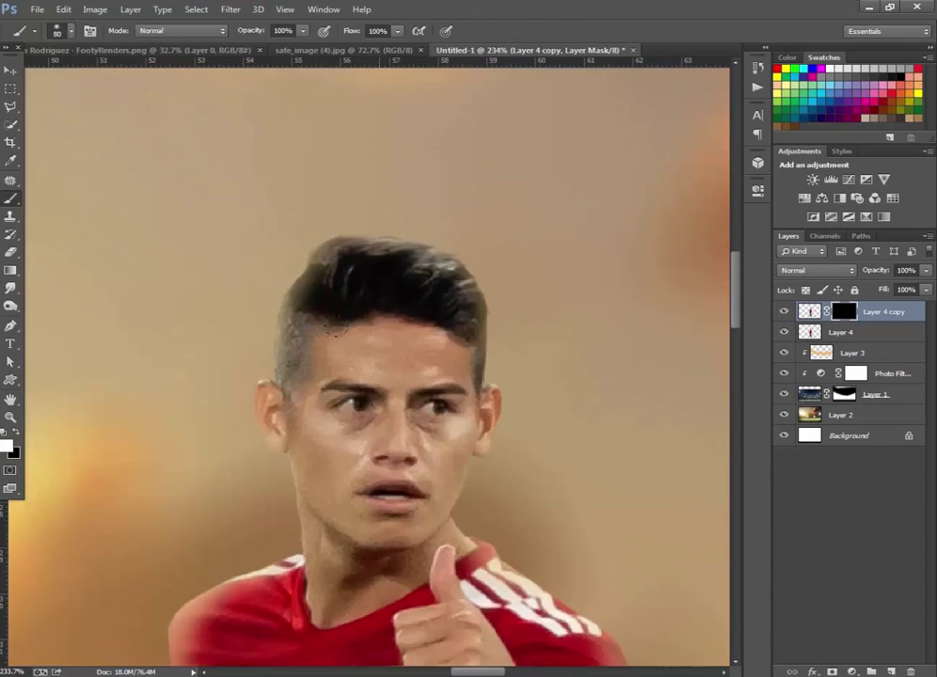
left_click_drag(387, 344, 290, 354)
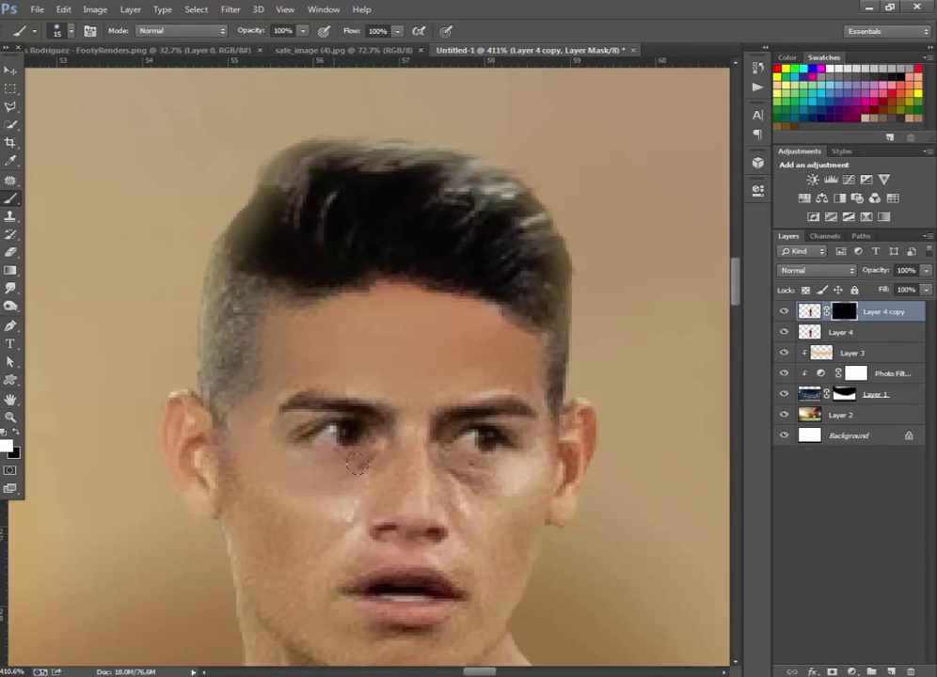
left_click_drag(315, 466, 291, 533)
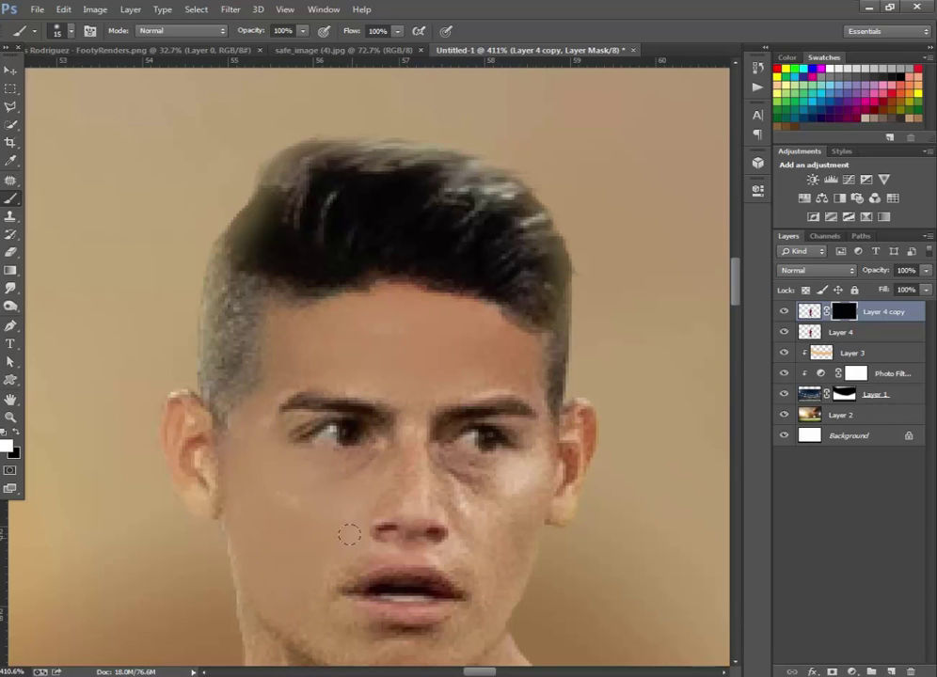
scroll(329, 527, "down", 3)
scroll(345, 460, "down", 1)
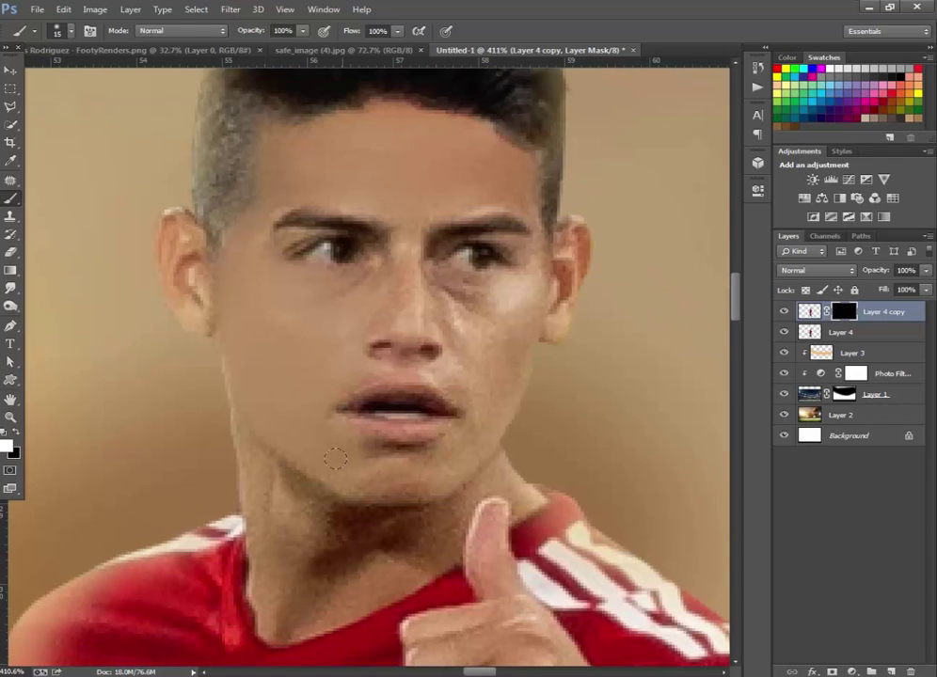
mouse_move(510, 341)
left_mouse_down()
mouse_move(523, 268)
mouse_move(508, 287)
left_mouse_up()
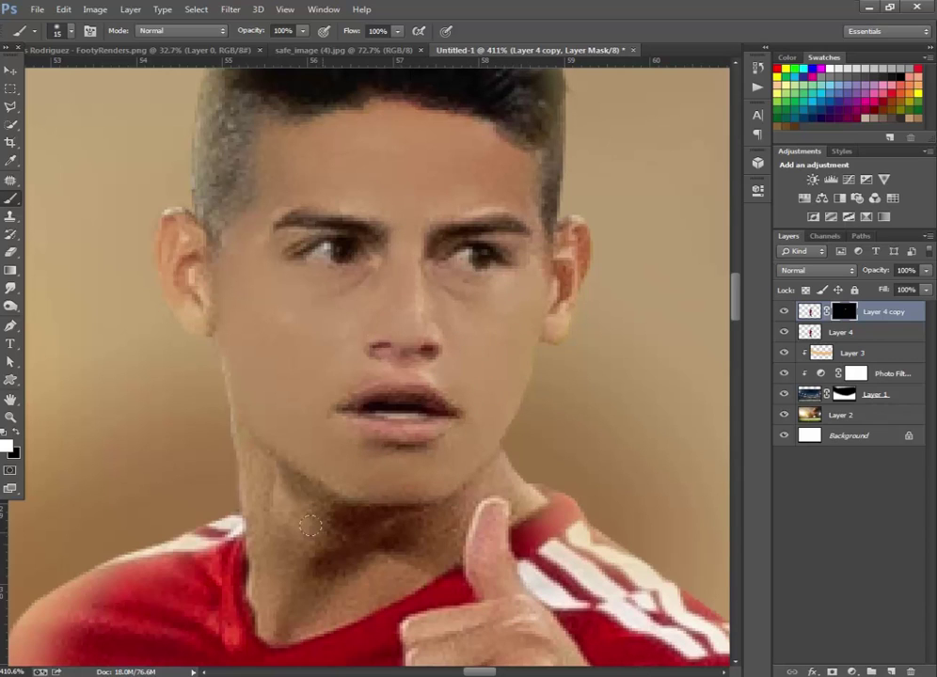
left_click_drag(335, 574, 392, 519)
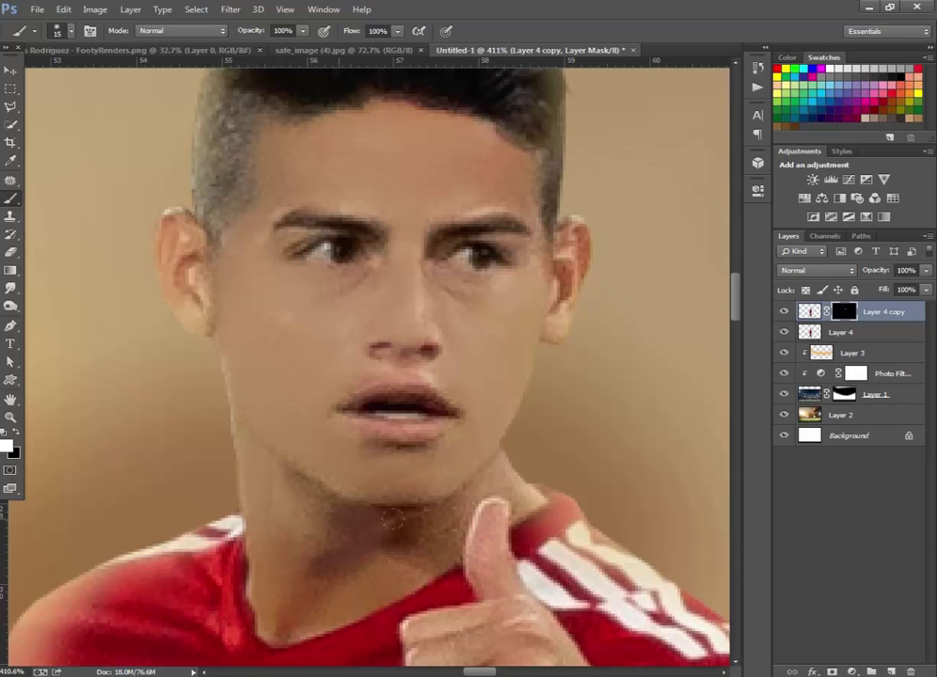
Step: Lower the face retouch layer's opacity to 66%
scroll(498, 522, "down", 5)
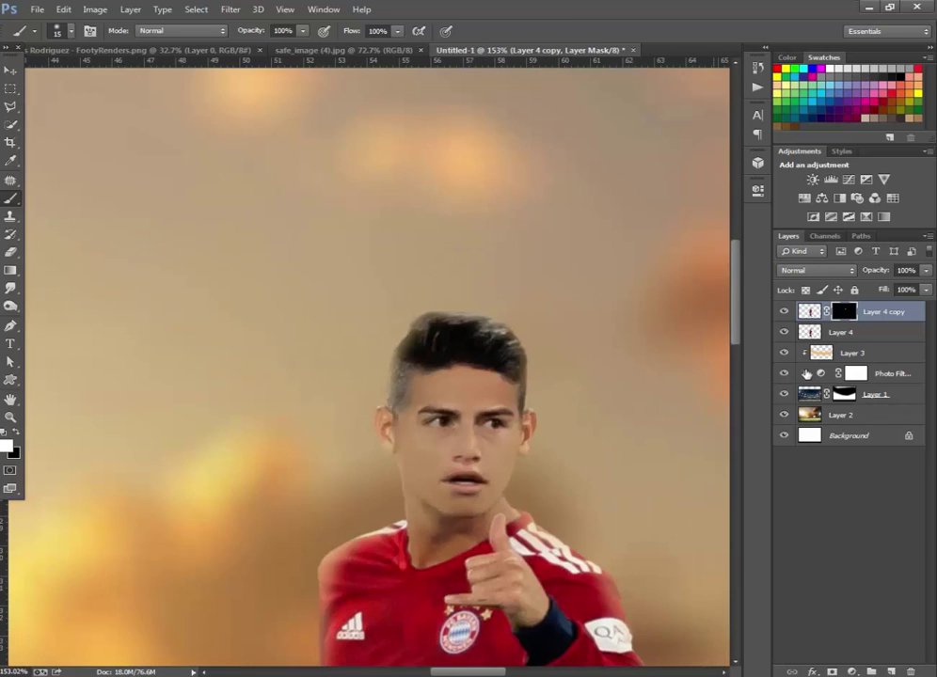
left_click_drag(929, 270, 899, 293)
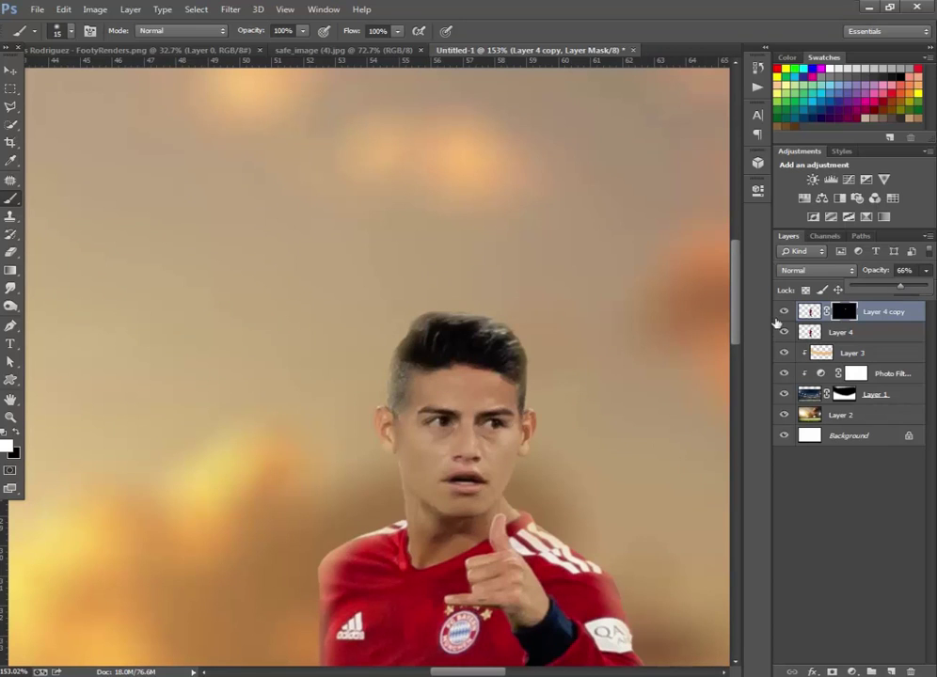
scroll(518, 390, "down", 3)
scroll(523, 396, "down", 1)
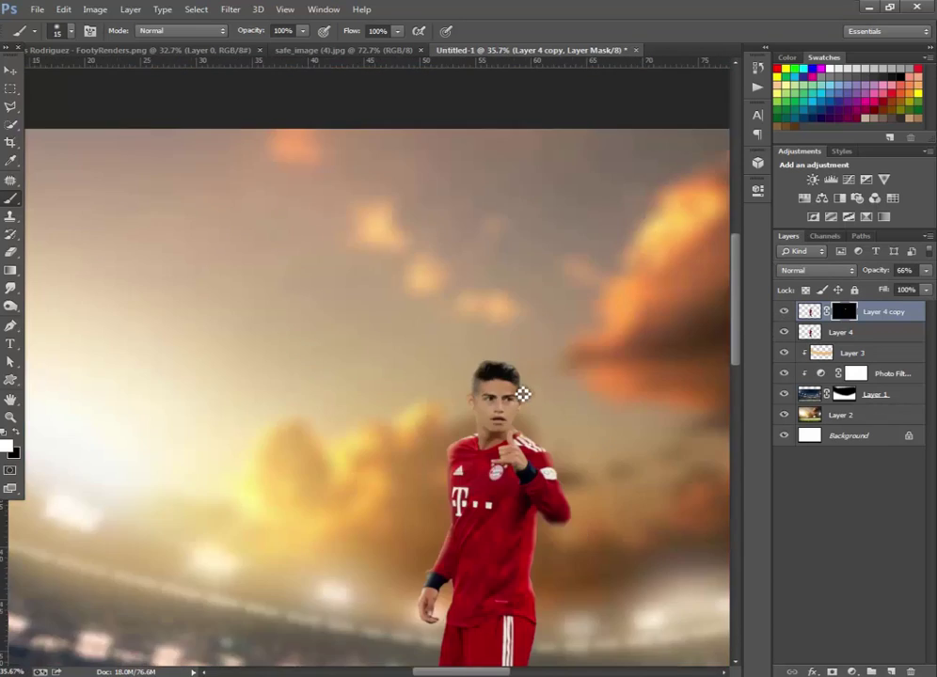
scroll(444, 316, "down", 1)
scroll(443, 316, "up", 1)
scroll(443, 316, "down", 1)
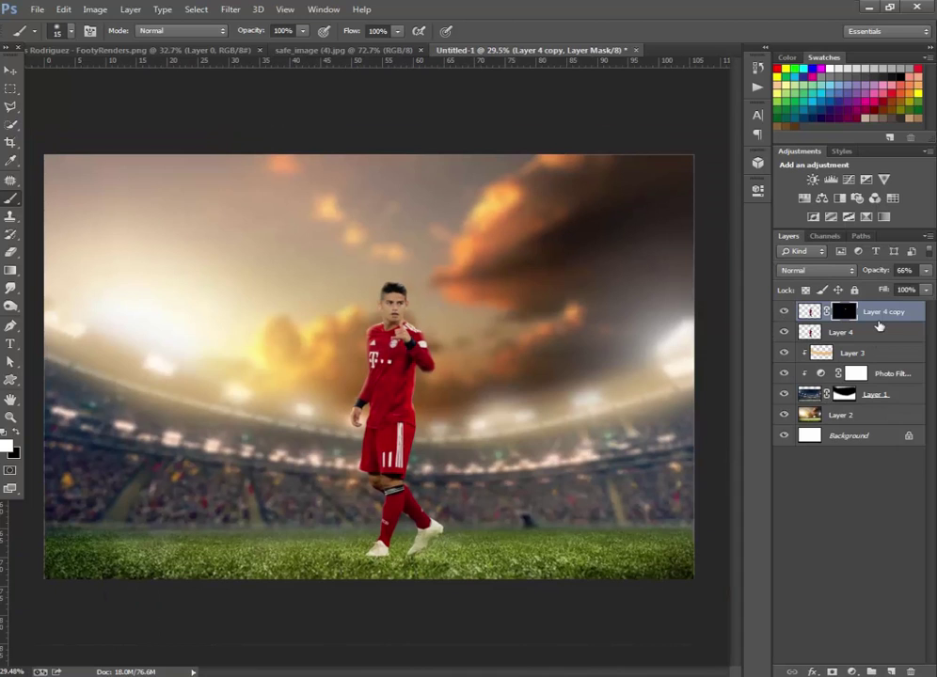
Step: Add a Brightness/Contrast adjustment with brightness -26 and contrast 48
left_click(852, 672)
left_click(840, 421)
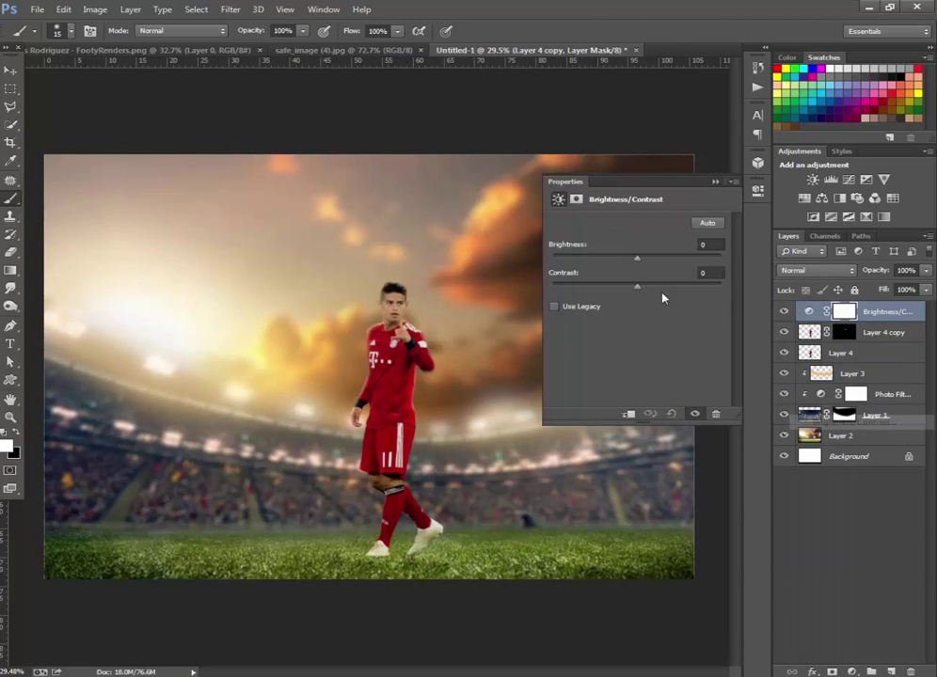
left_click_drag(665, 287, 677, 286)
left_click_drag(637, 257, 623, 257)
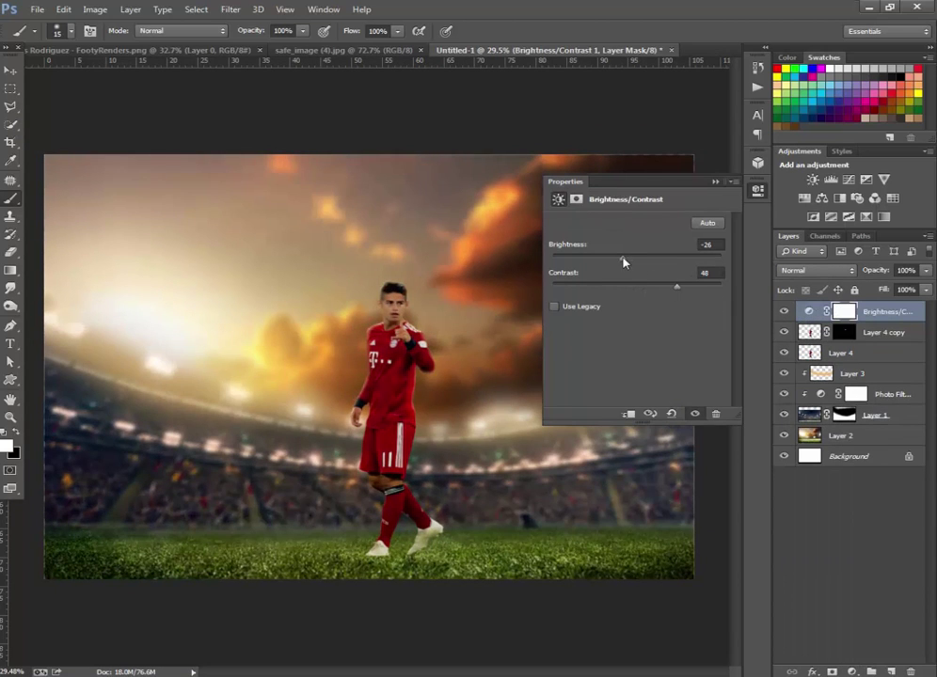
left_click(713, 183)
Step: Merge Layer 4 copy into Layer 4, clip the adjustment to it and invert its mask
left_click(889, 332)
right_click(890, 332)
left_click(720, 449)
left_click(889, 312)
key("ctrl+i")
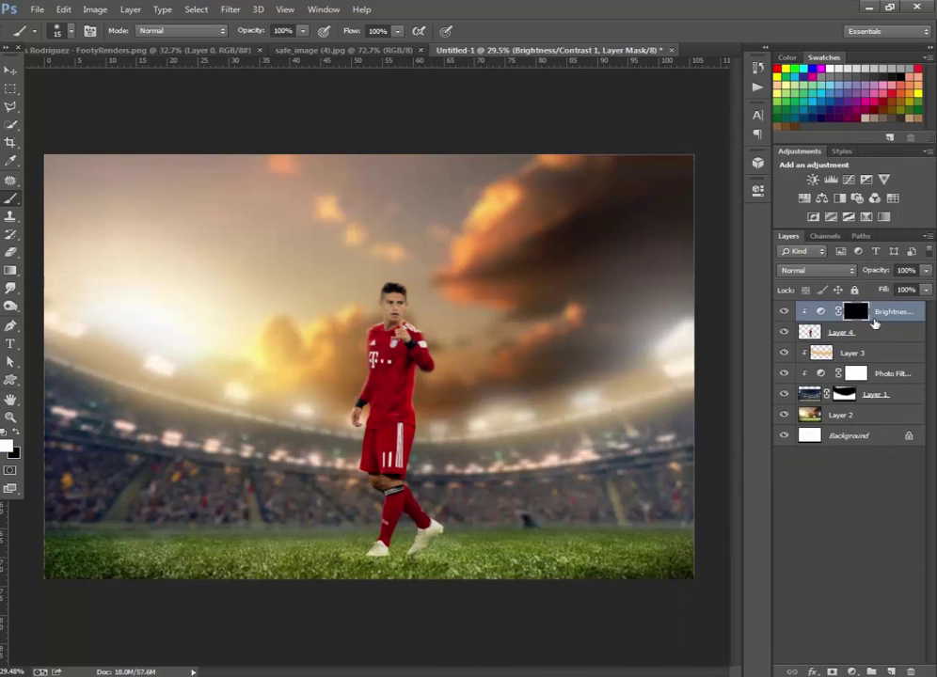
Step: Paint the darkening over the player with a 100 px brush, then set brush opacity 61% and flow 45%
scroll(532, 346, "up", 2)
scroll(532, 345, "up", 2)
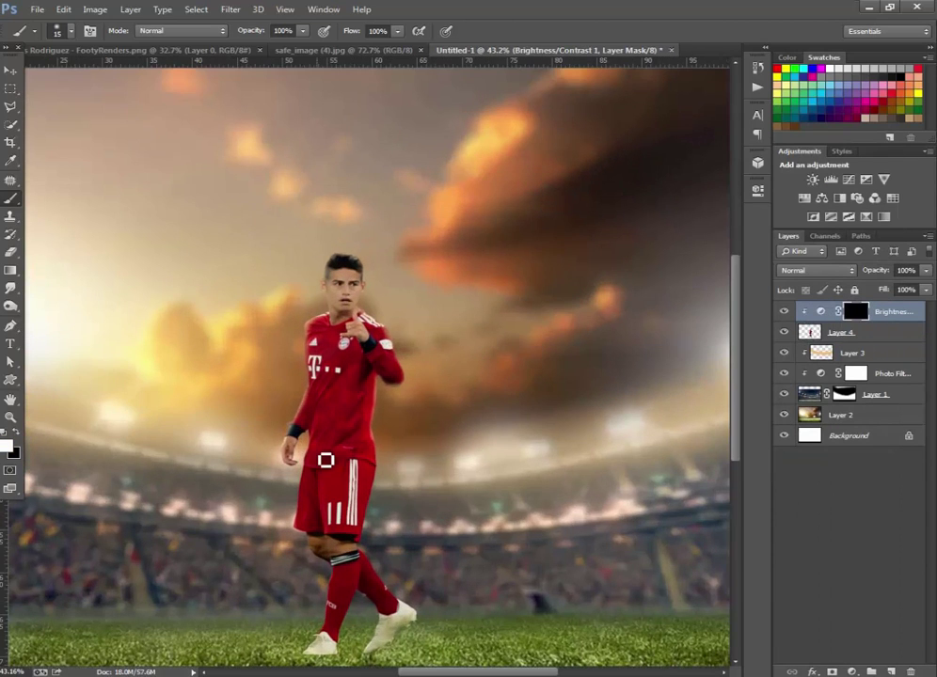
key("bracketright")
key("bracketright")
key("bracketright")
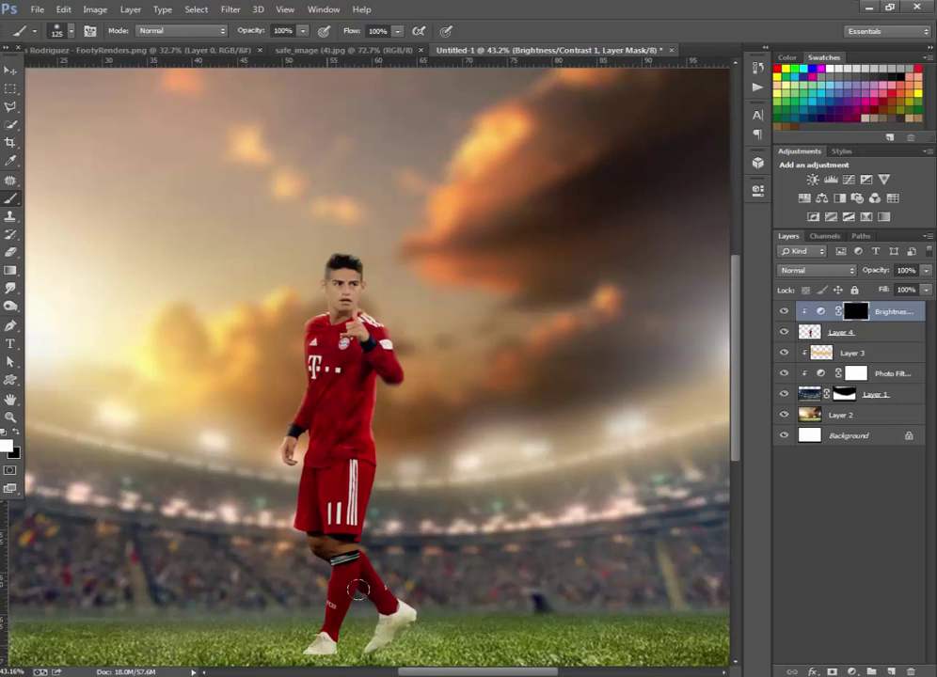
key("bracketleft")
left_click_drag(340, 443, 344, 292)
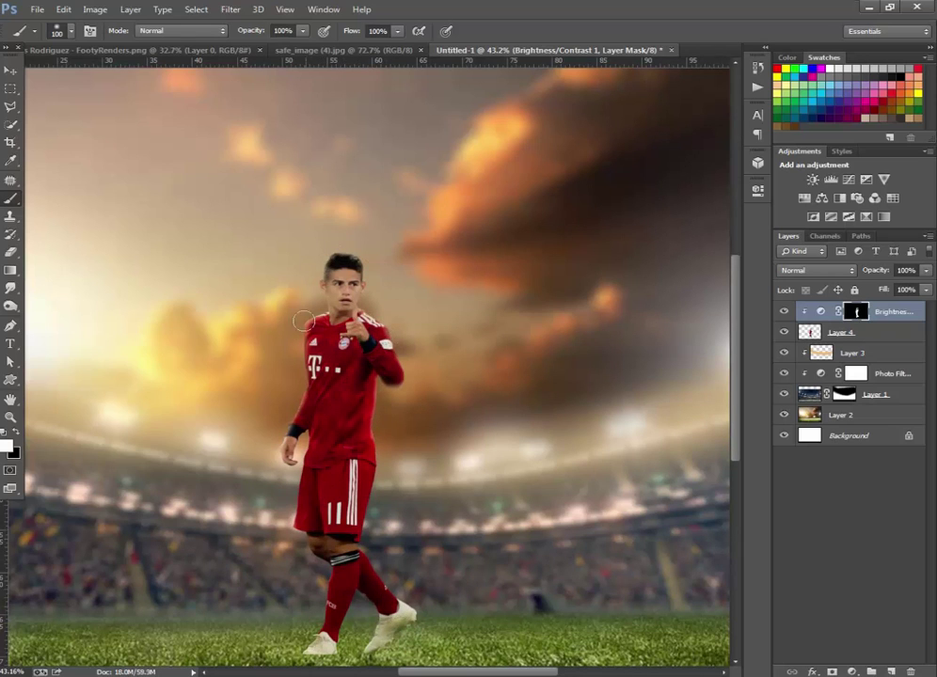
scroll(275, 320, "down", 2)
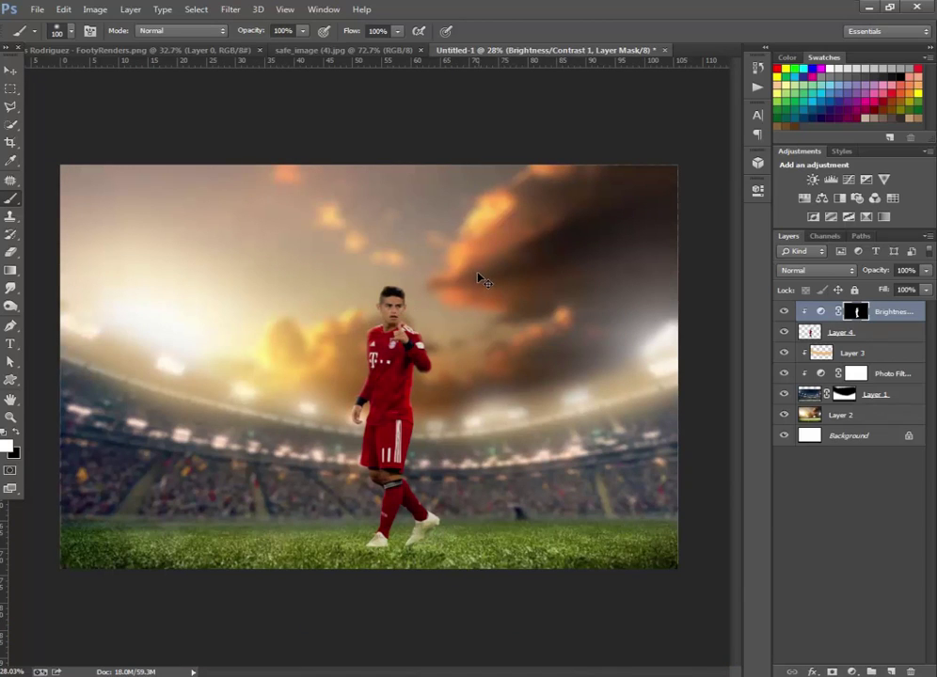
left_click(302, 32)
left_click_drag(287, 49, 273, 47)
left_click_drag(397, 31, 356, 47)
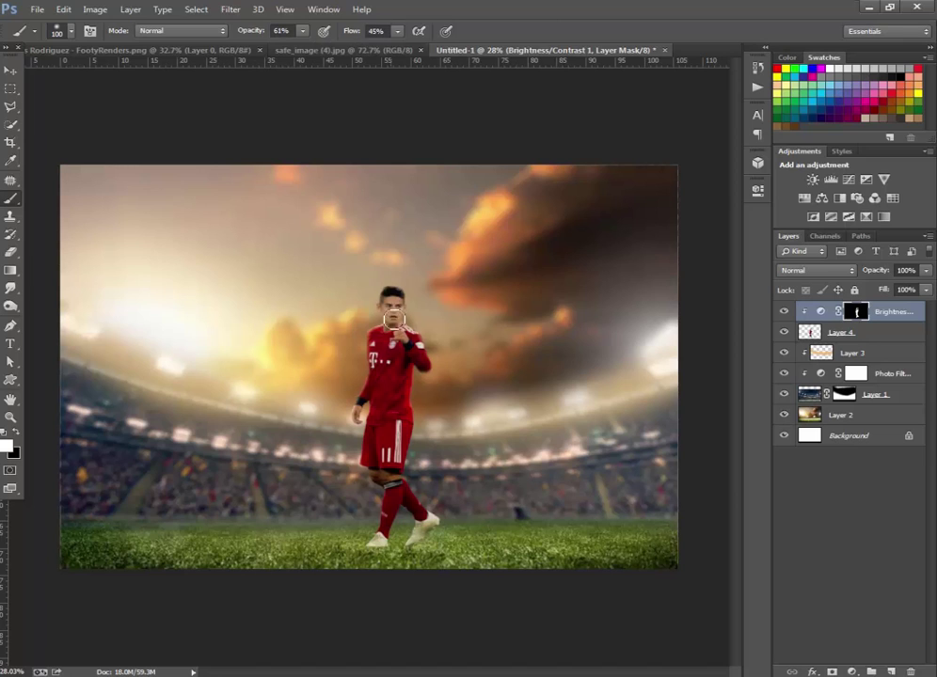
Step: Add a new empty layer for the shadow and set up a 400 px soft brush
left_click(195, 10)
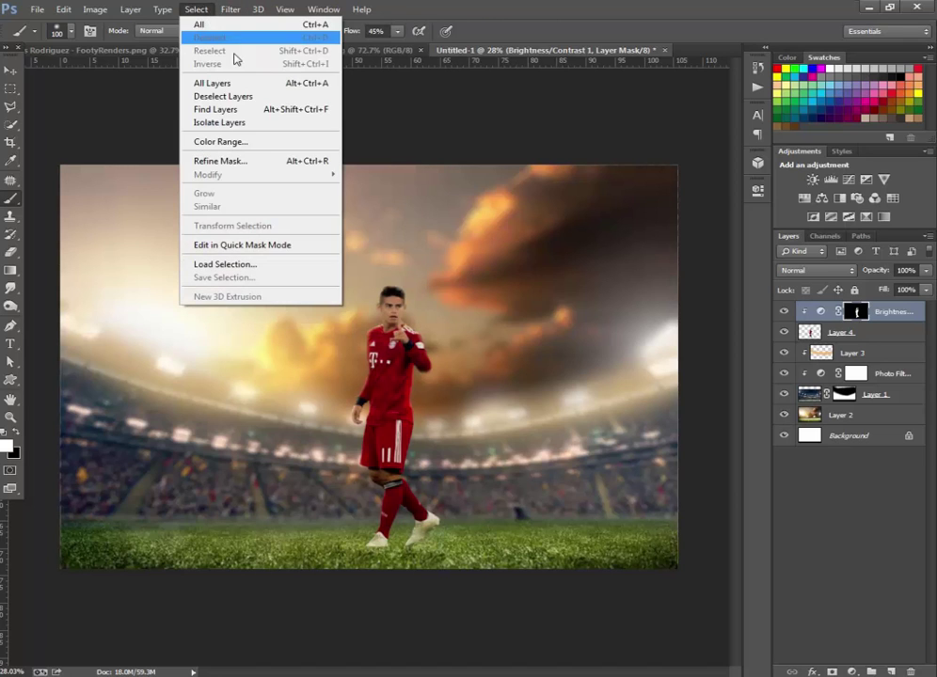
key("Escape")
left_click(890, 672)
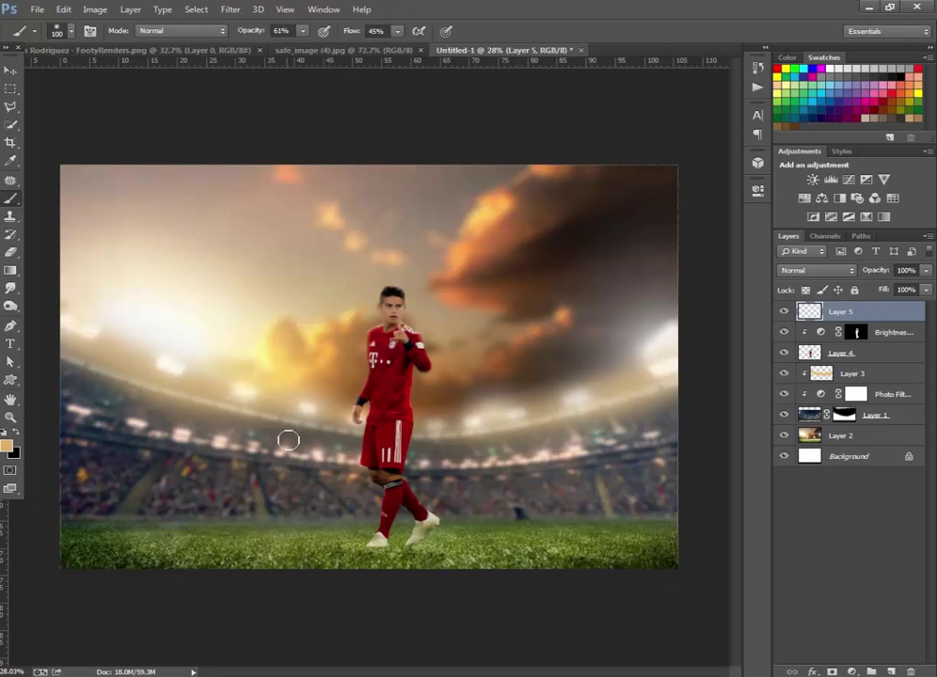
key("bracketright")
key("bracketright")
key("bracketright")
right_click(246, 194)
key("Escape")
right_click(246, 194)
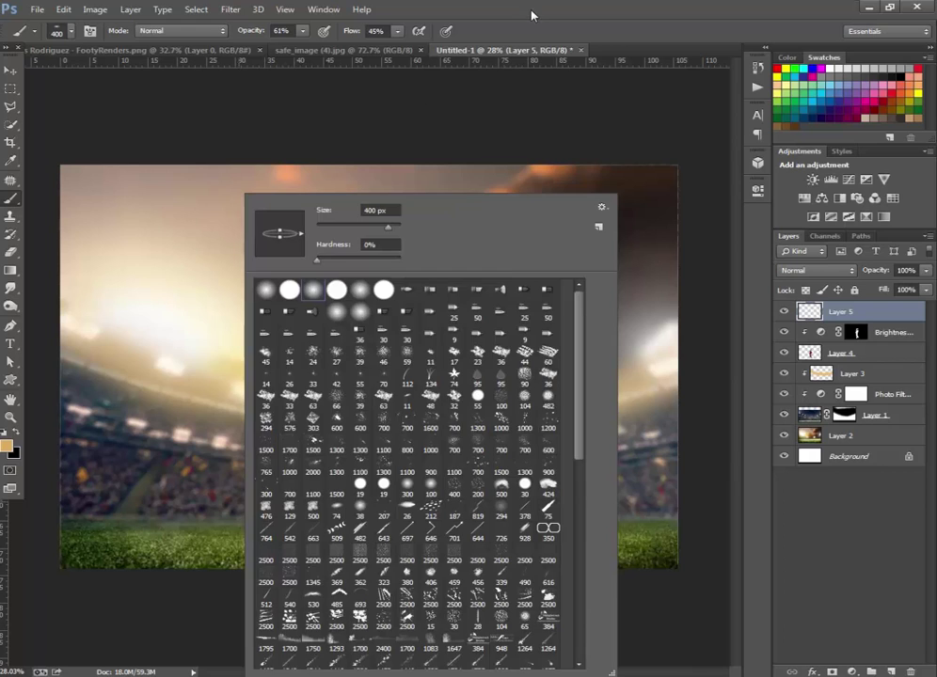
left_click(413, 7)
Step: Paint a black shadow under the feet at 79% flow and 100% opacity, then stretch it wider
left_click_drag(399, 32, 426, 58)
left_click_drag(236, 29, 453, 7)
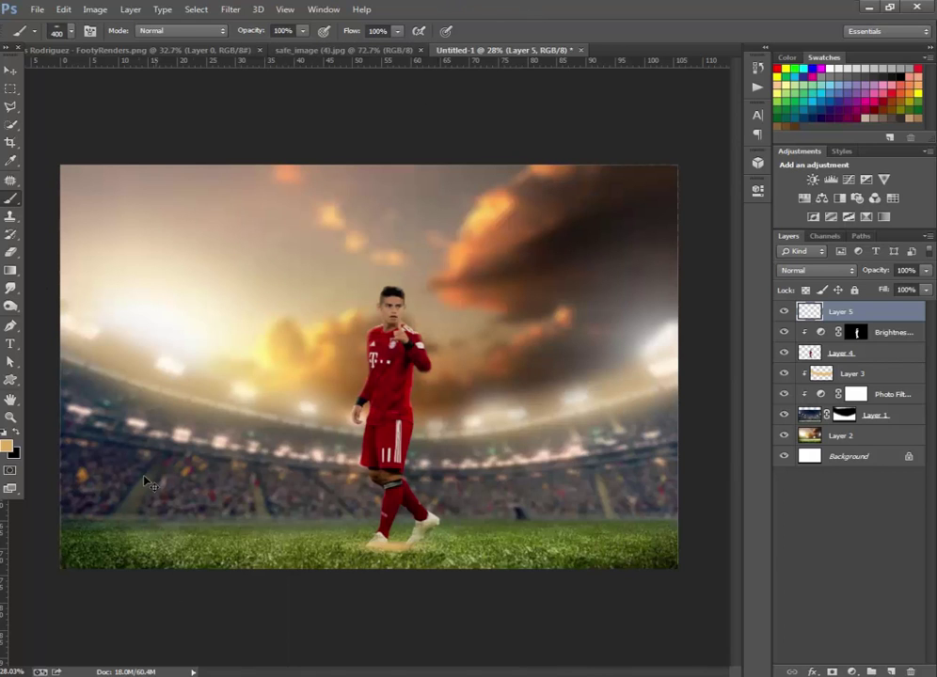
key("ctrl+z")
left_click(5, 435)
left_click_drag(367, 550, 585, 553)
key("ctrl+t")
key("Return")
Step: Lower the shadow layer's opacity to 83%
key("b")
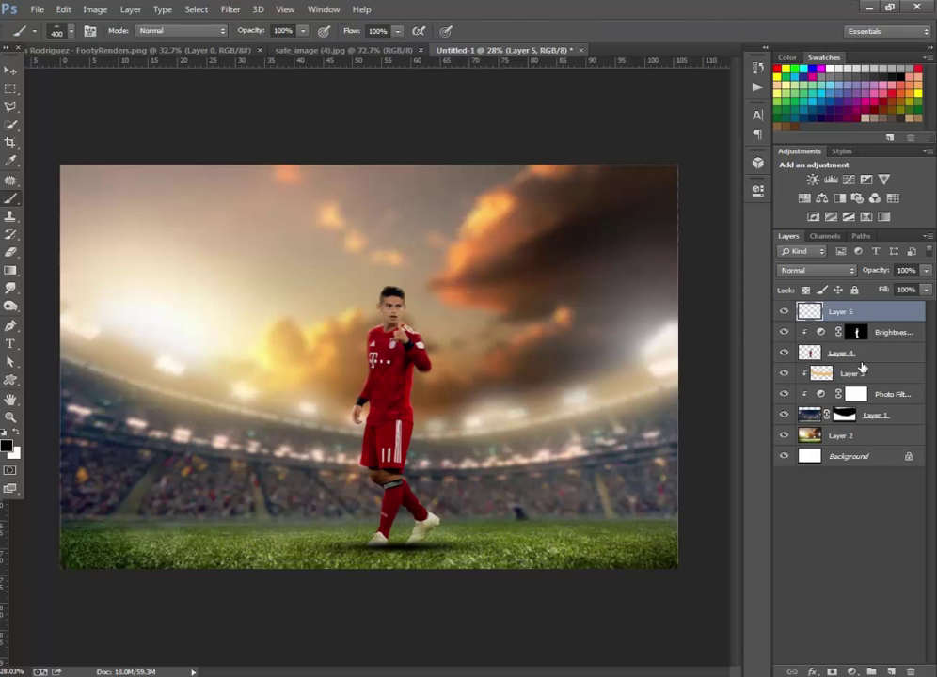
mouse_move(926, 270)
left_mouse_down()
mouse_move(884, 322)
mouse_move(883, 362)
left_mouse_up()
scroll(503, 516, "up", 2)
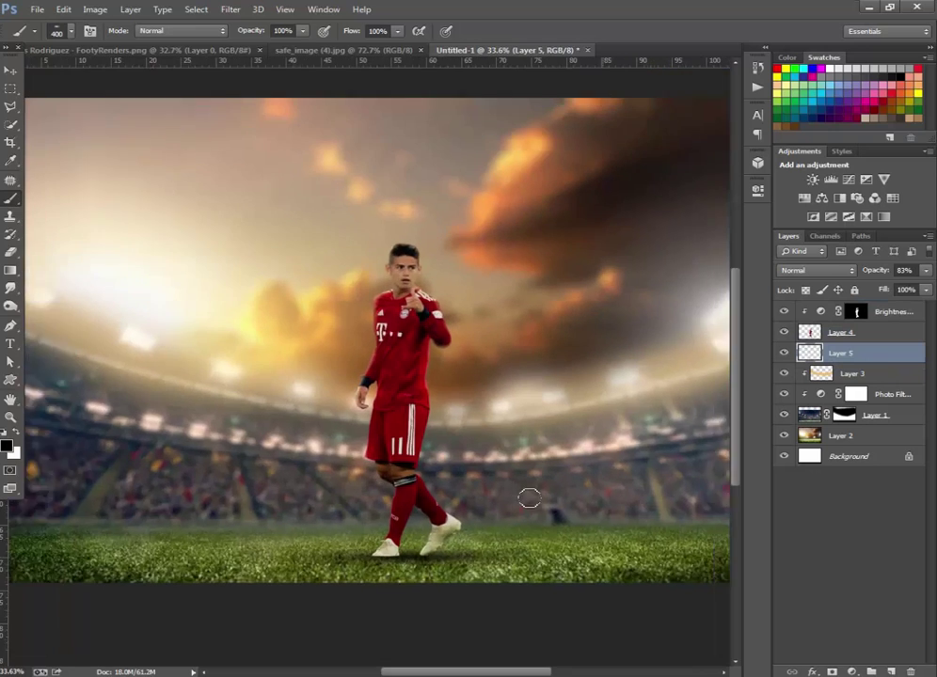
scroll(369, 565, "down", 1)
scroll(368, 564, "up", 3)
scroll(368, 565, "up", 2)
Step: On Layer 4, erase the bottom edges of both shoes with a size-70 eraser to blend them into the grass
left_click(840, 332)
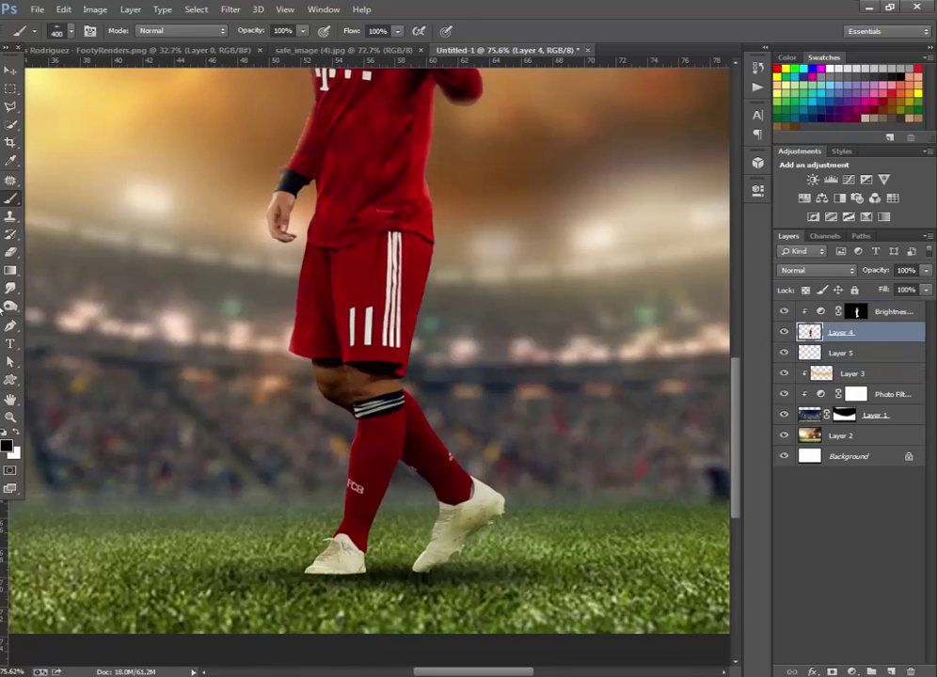
key("e")
scroll(354, 591, "up", 2)
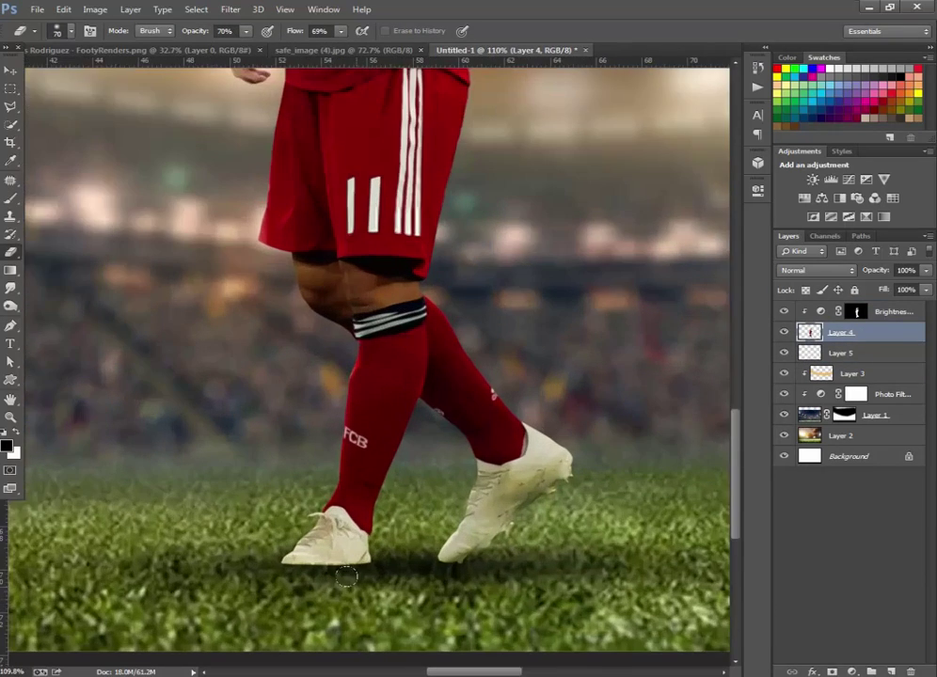
scroll(354, 591, "up", 2)
key("bracketleft")
mouse_move(197, 560)
left_mouse_down()
mouse_move(334, 560)
mouse_move(235, 562)
left_mouse_up()
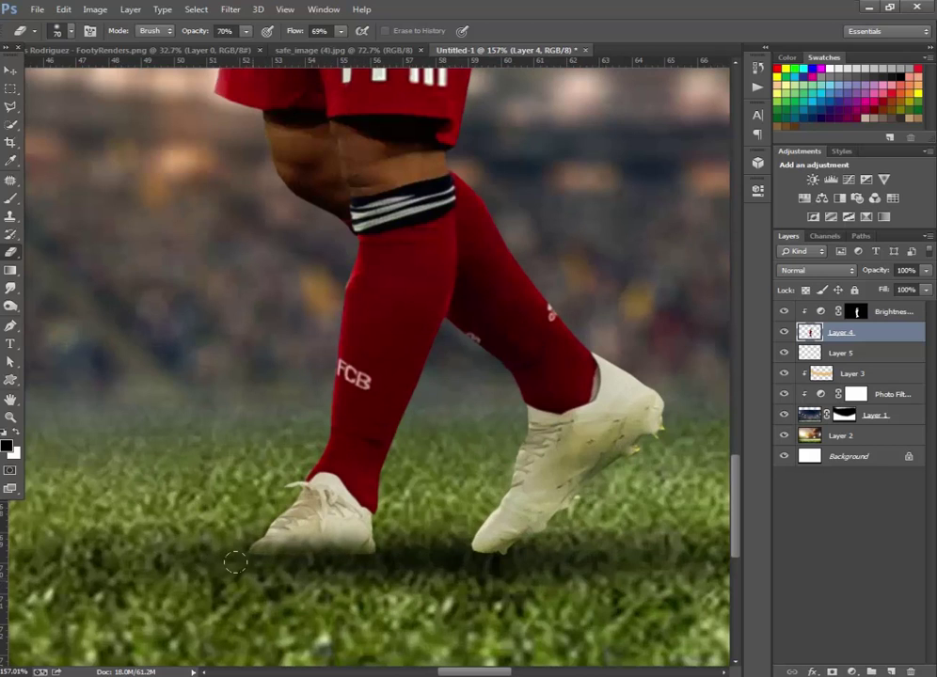
mouse_move(452, 565)
left_mouse_down()
mouse_move(498, 561)
mouse_move(433, 556)
mouse_move(480, 557)
left_mouse_up()
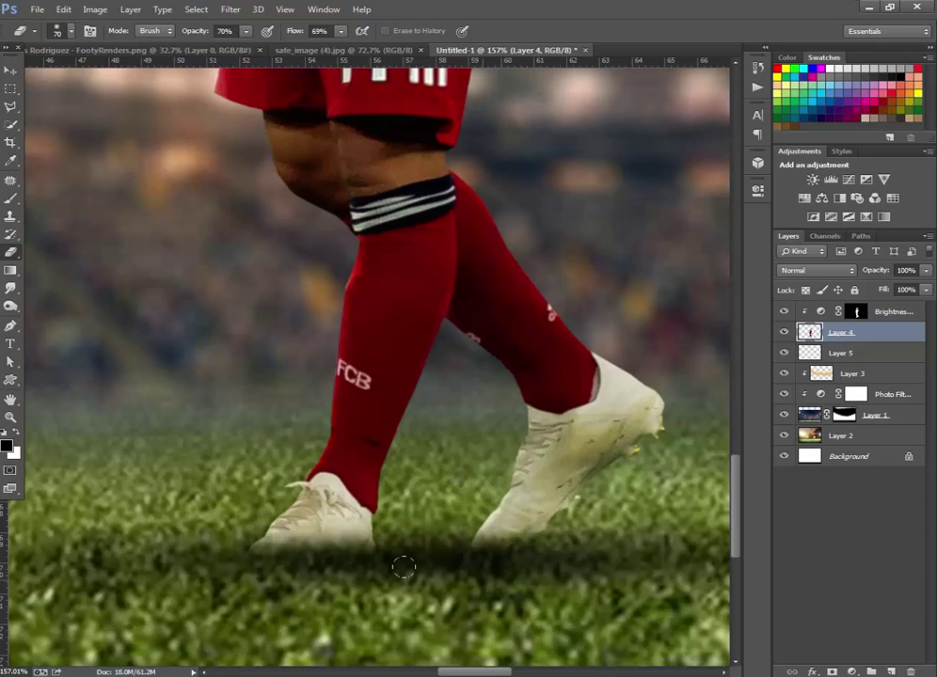
scroll(403, 566, "down", 3)
scroll(349, 575, "down", 1)
scroll(322, 556, "down", 1)
scroll(324, 545, "down", 1)
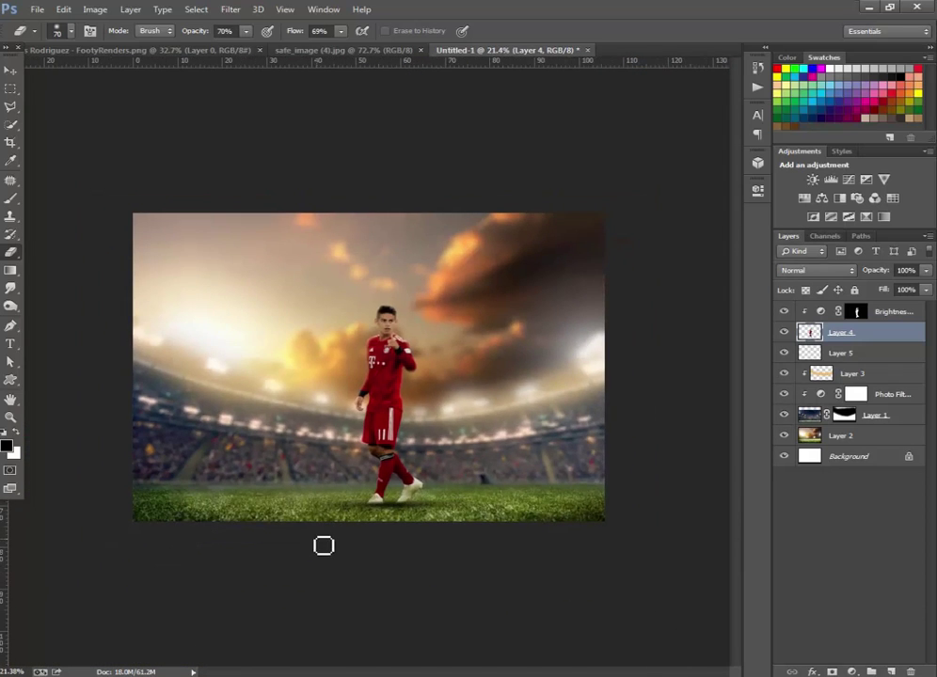
scroll(351, 502, "up", 1)
left_click(10, 74)
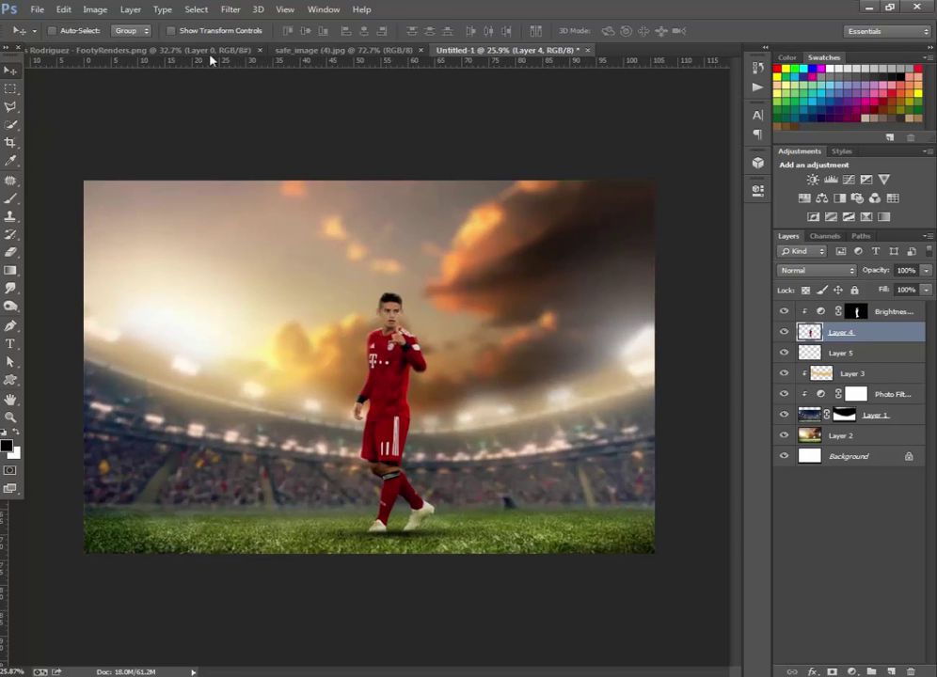
Step: Check the stadium source documents, then select every composite layer from Brightness/Contrast down to Layer 2
left_click(207, 50)
left_click(386, 50)
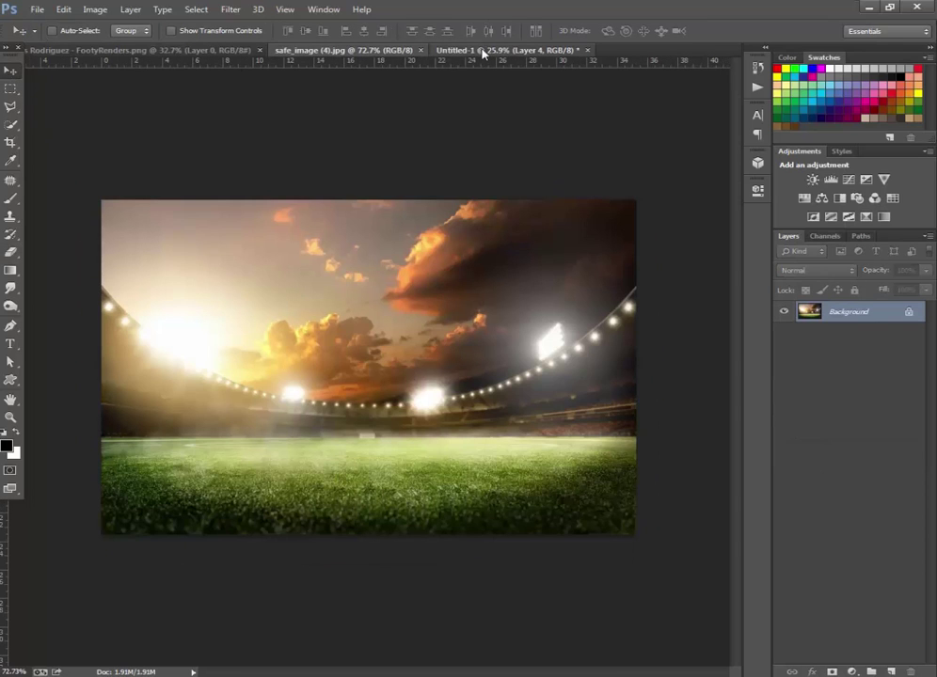
left_click(477, 50)
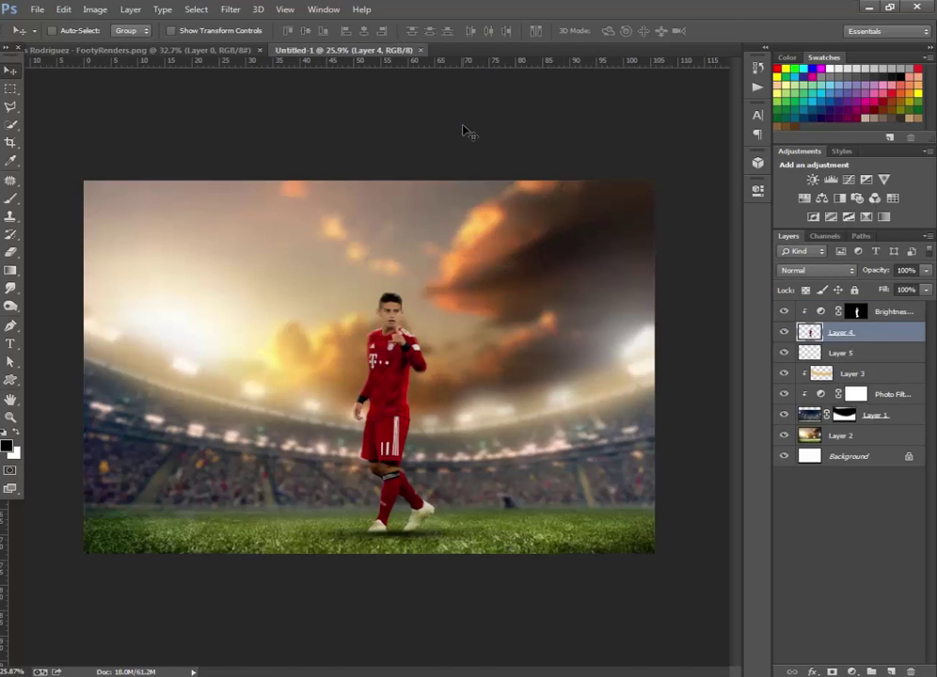
left_click(894, 312)
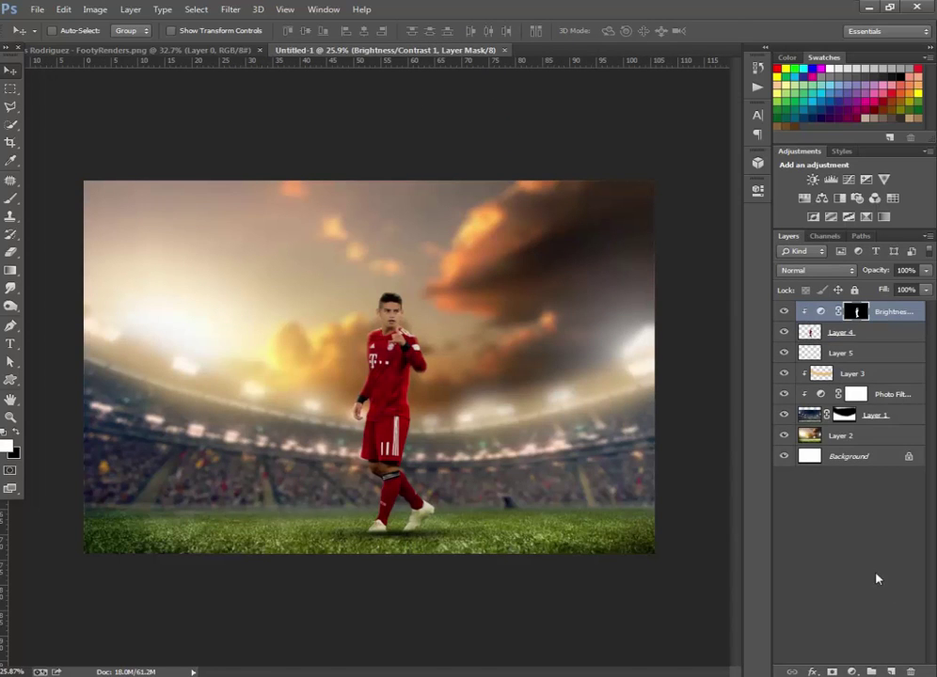
left_click(864, 435)
left_click(884, 415, "shift")
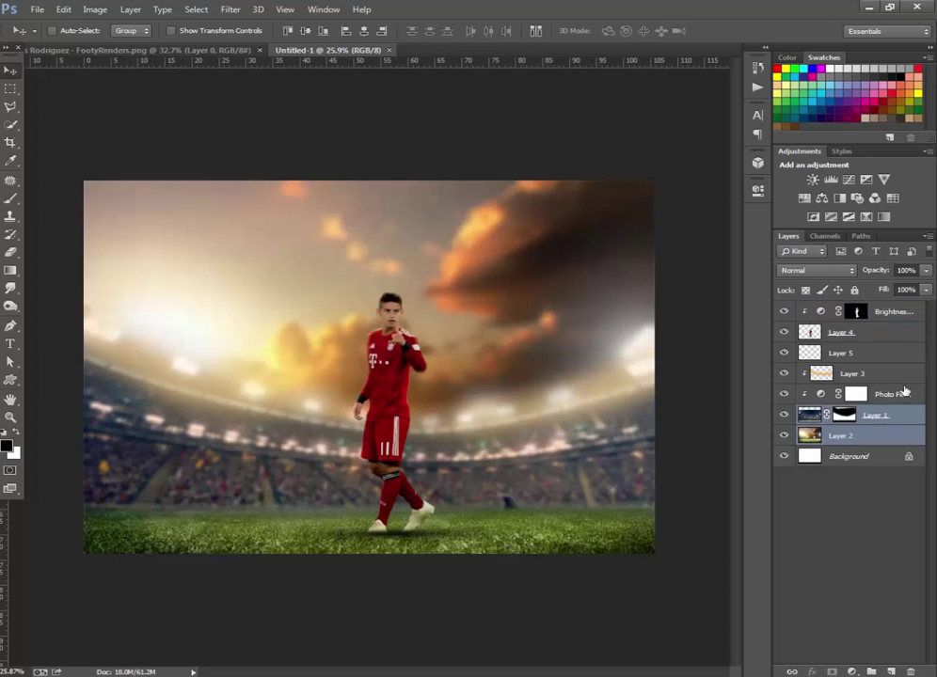
left_click(892, 373, "shift")
left_click(891, 332, "shift")
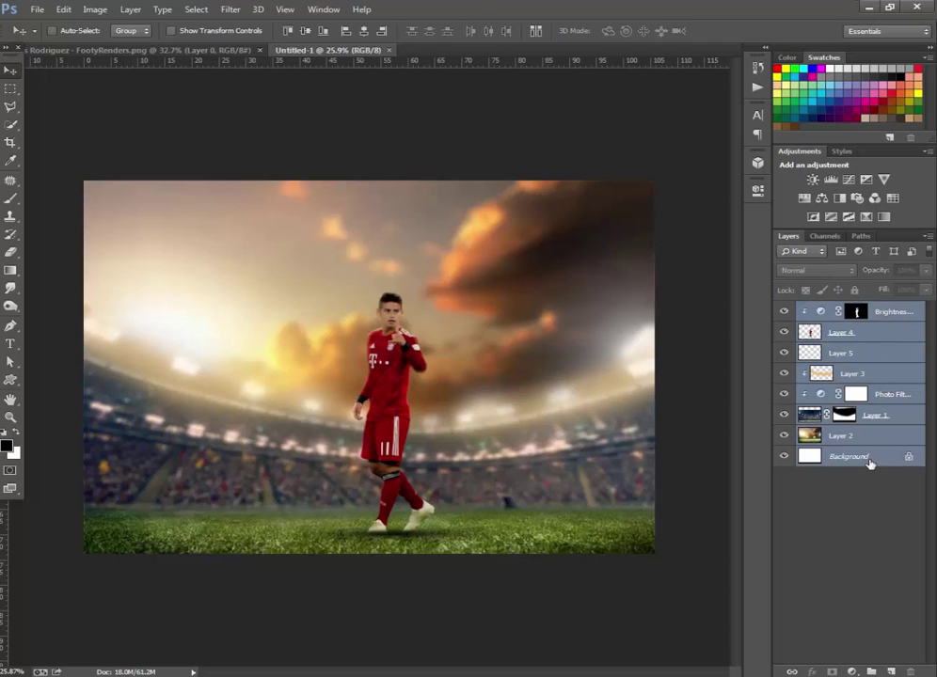
Step: Rotate the selected layers about -4.18°, scale them to 112.51% and nudge them slightly upward
key("ctrl+t")
left_click_drag(655, 588, 674, 569)
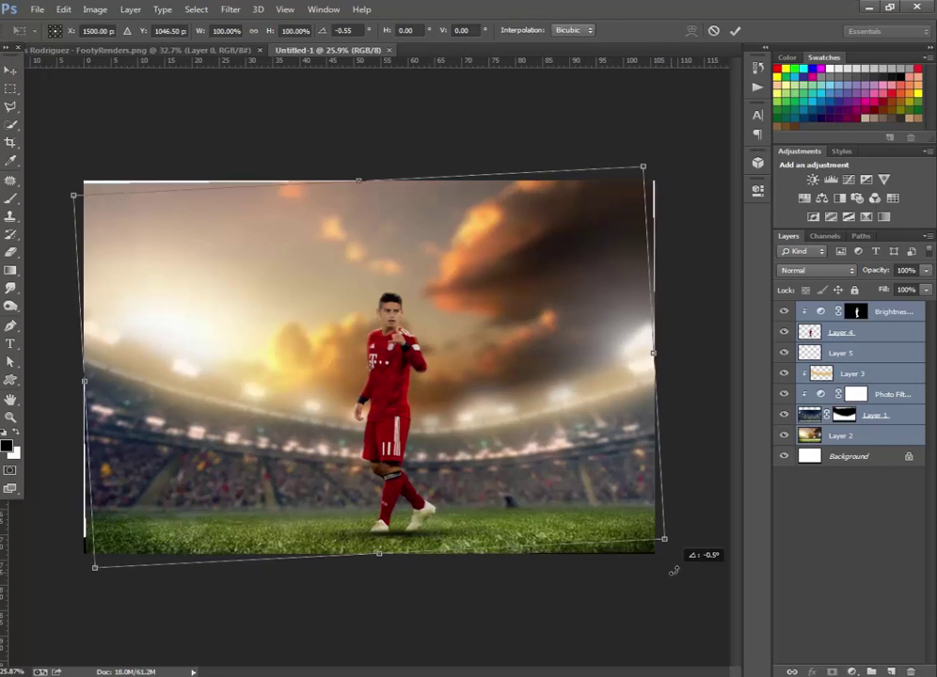
mouse_move(639, 162)
left_mouse_down()
mouse_move(684, 132)
mouse_move(679, 141)
left_mouse_up()
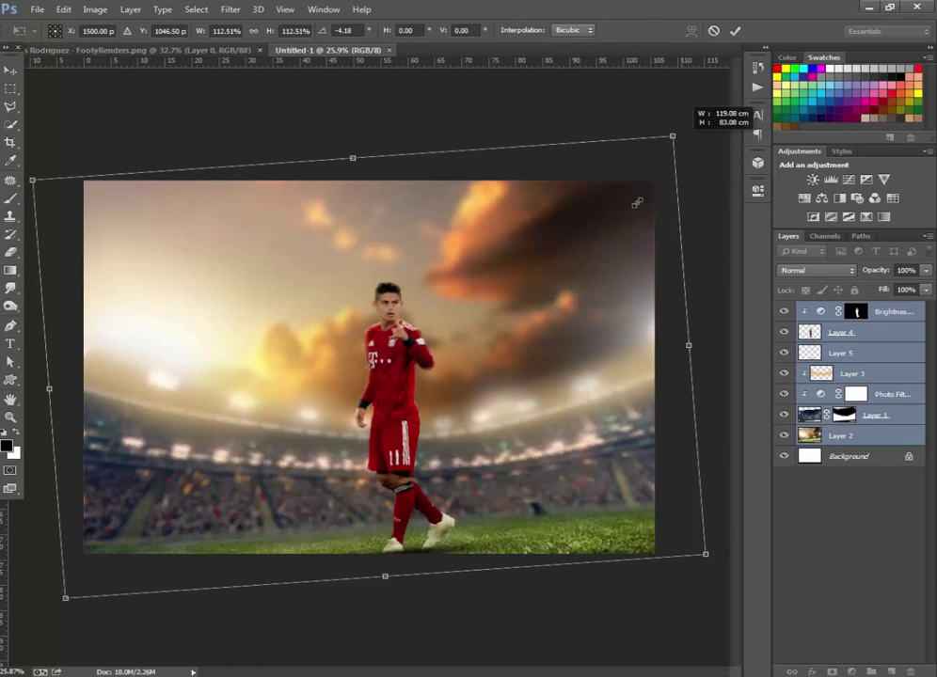
left_click_drag(524, 333, 524, 329)
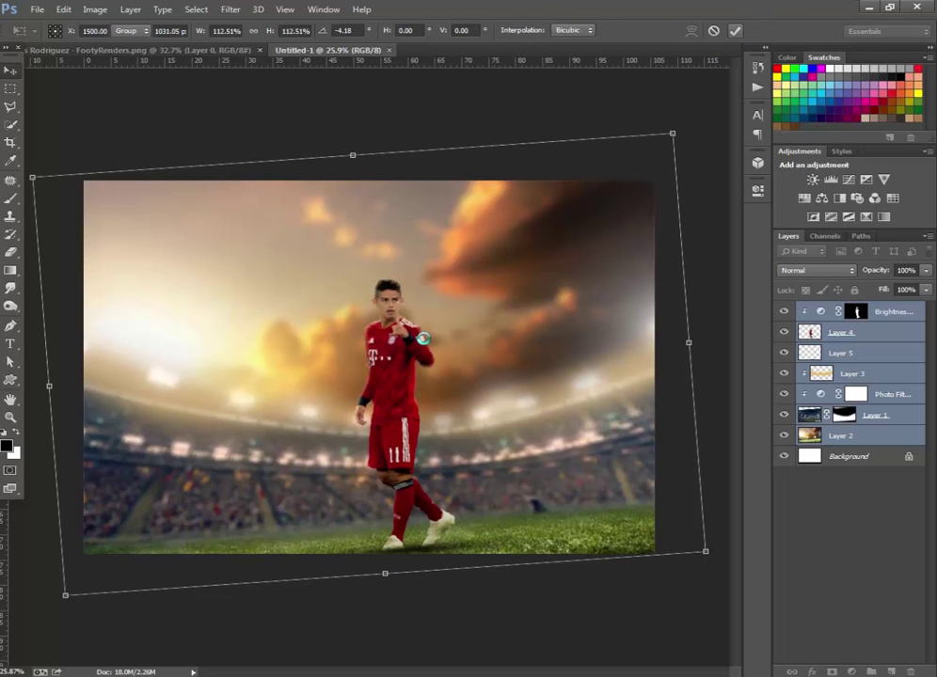
scroll(309, 314, "down", 2)
scroll(414, 421, "up", 5)
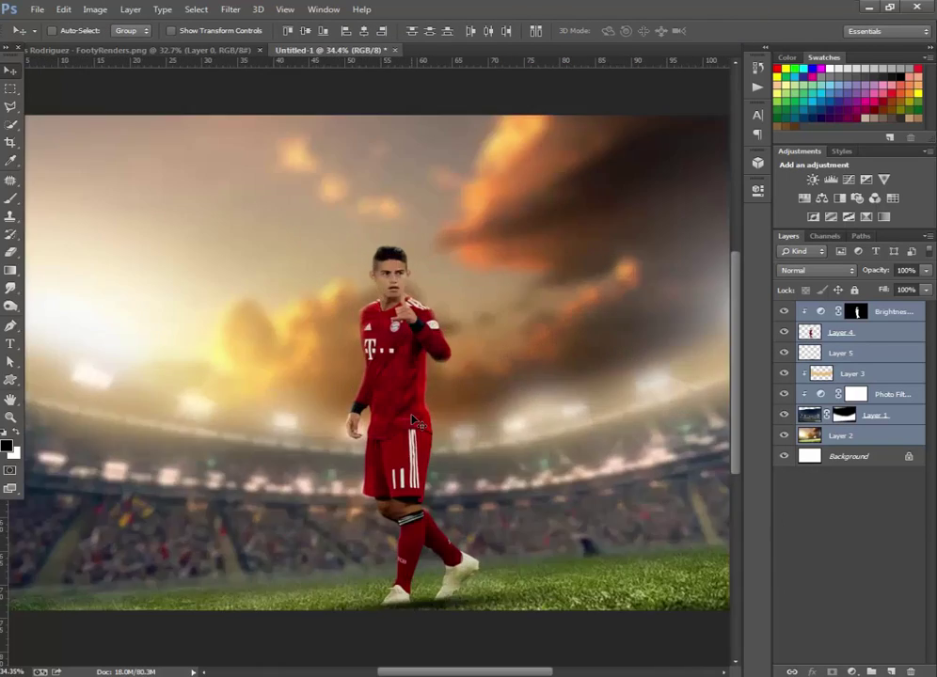
scroll(414, 420, "down", 2)
Step: Add a Color Lookup layer using the Kodak 5218 Kodak 2395 3DLUT film look
left_click(885, 311)
left_click(893, 198)
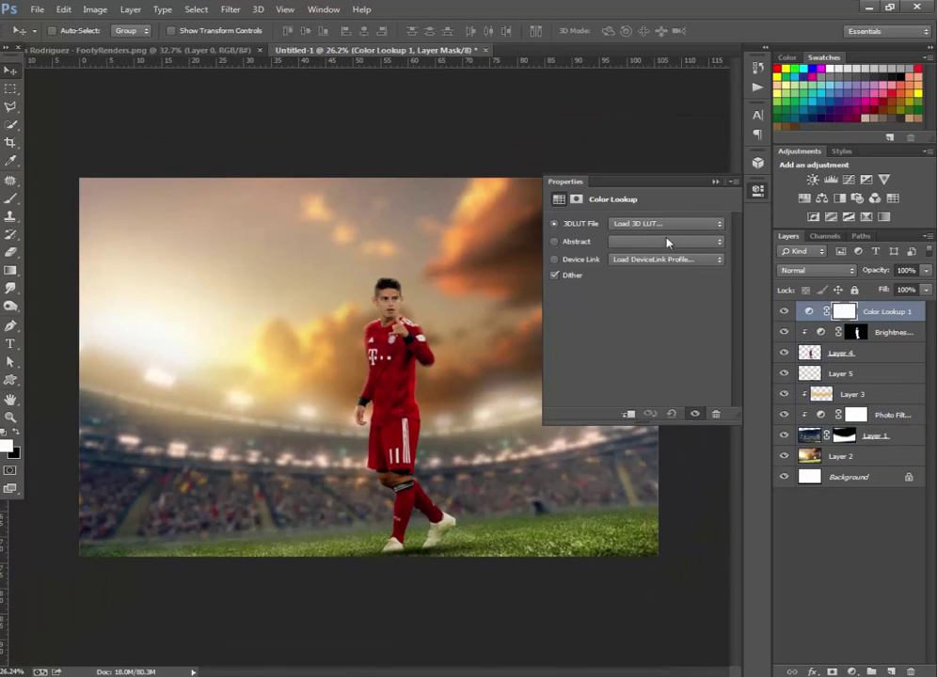
left_click(667, 223)
left_click(699, 422)
scroll(654, 224, "down", 1)
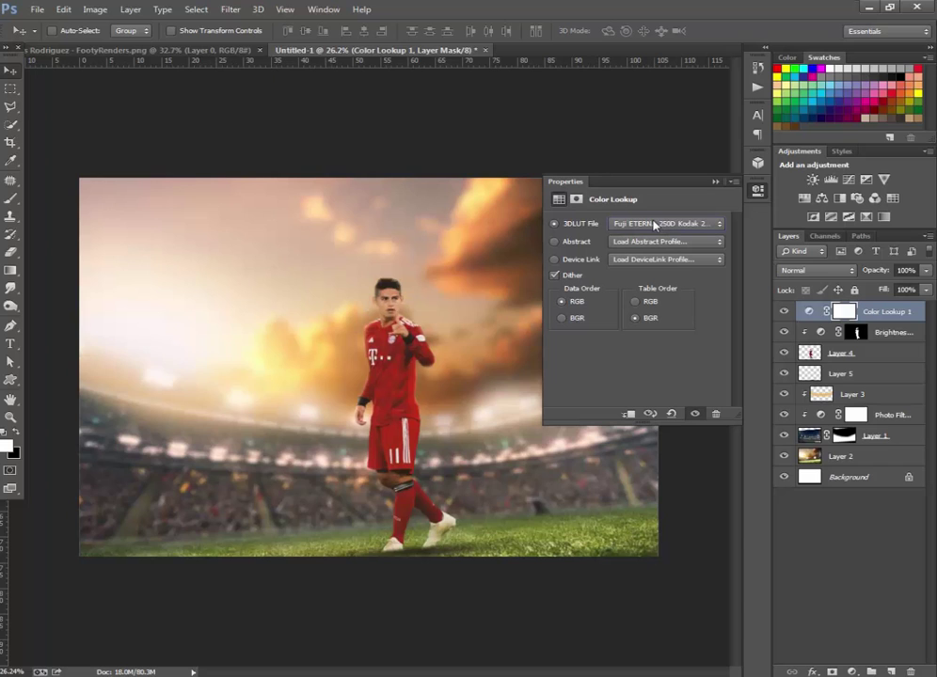
scroll(654, 224, "down", 1)
scroll(654, 224, "down", 1)
scroll(654, 224, "down", 1)
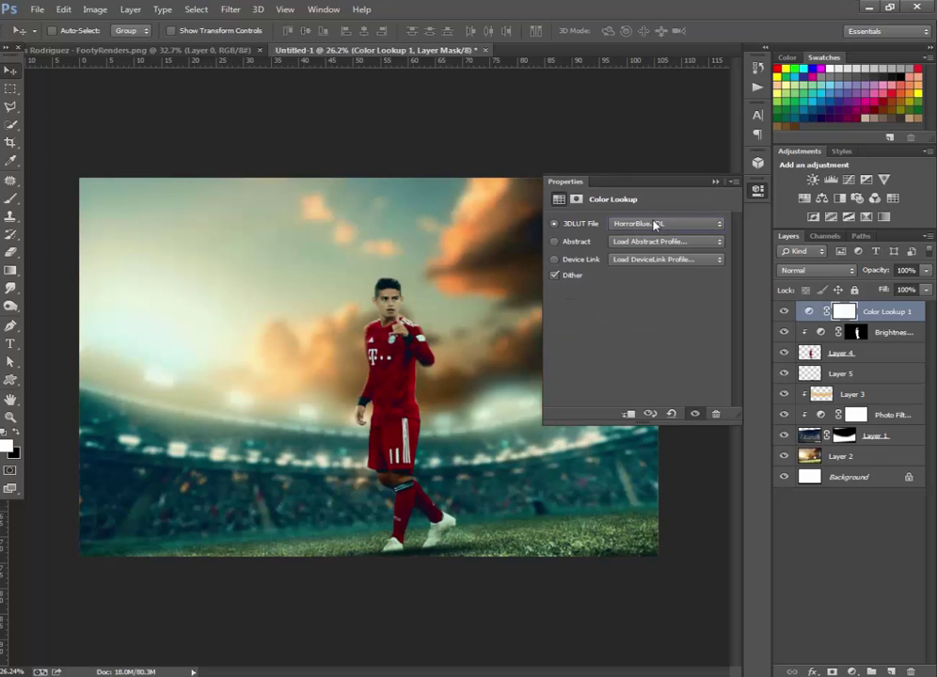
scroll(654, 224, "down", 2)
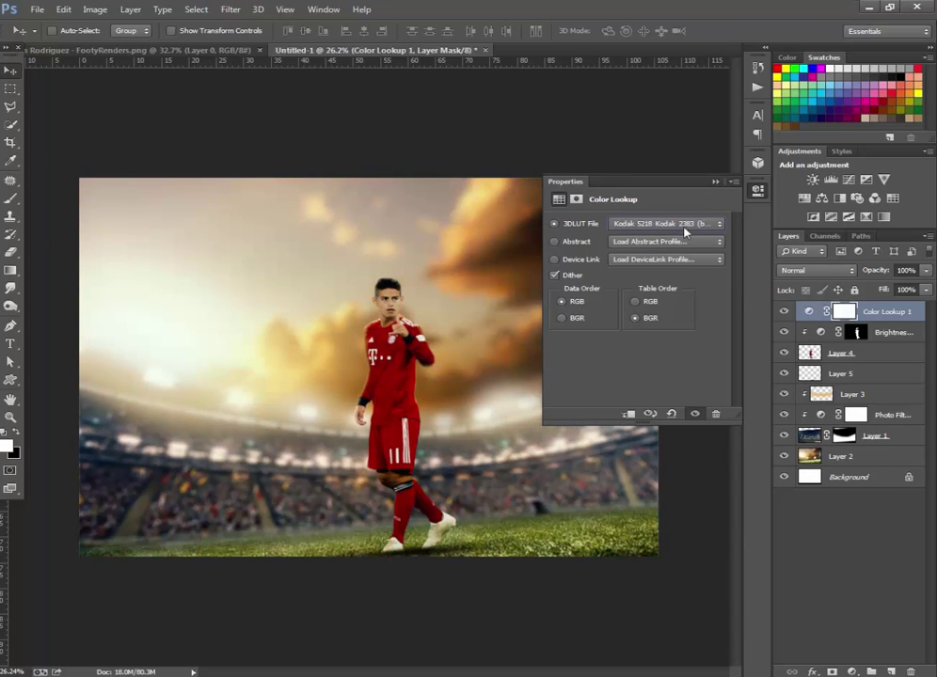
scroll(685, 233, "down", 1)
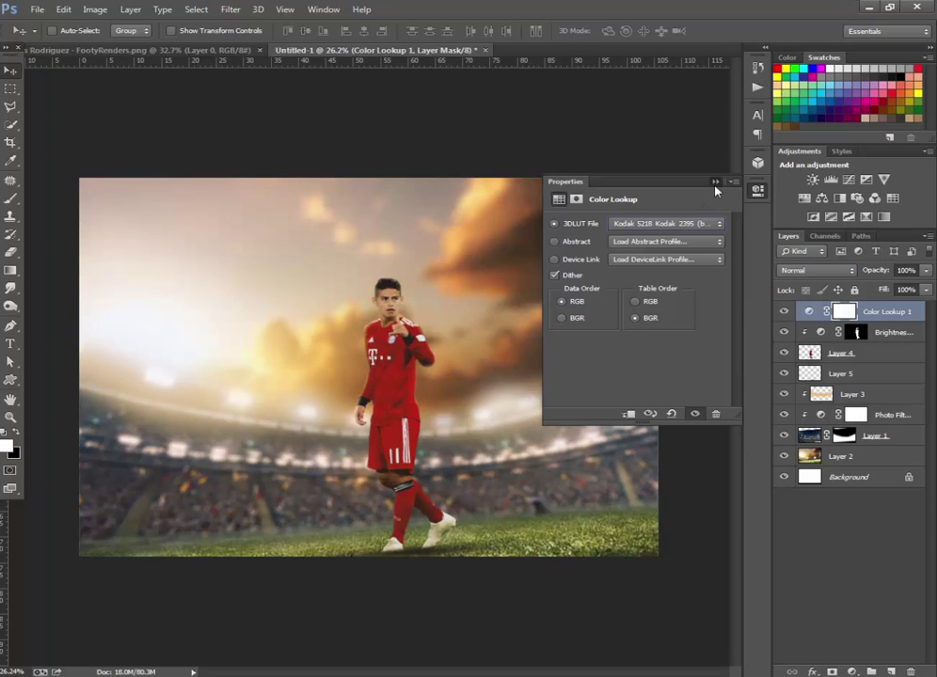
left_click(715, 182)
Step: Review the graded composite and add a Color Balance adjustment layer
scroll(459, 585, "up", 1)
scroll(461, 602, "up", 3)
scroll(461, 607, "down", 1)
scroll(465, 603, "down", 2)
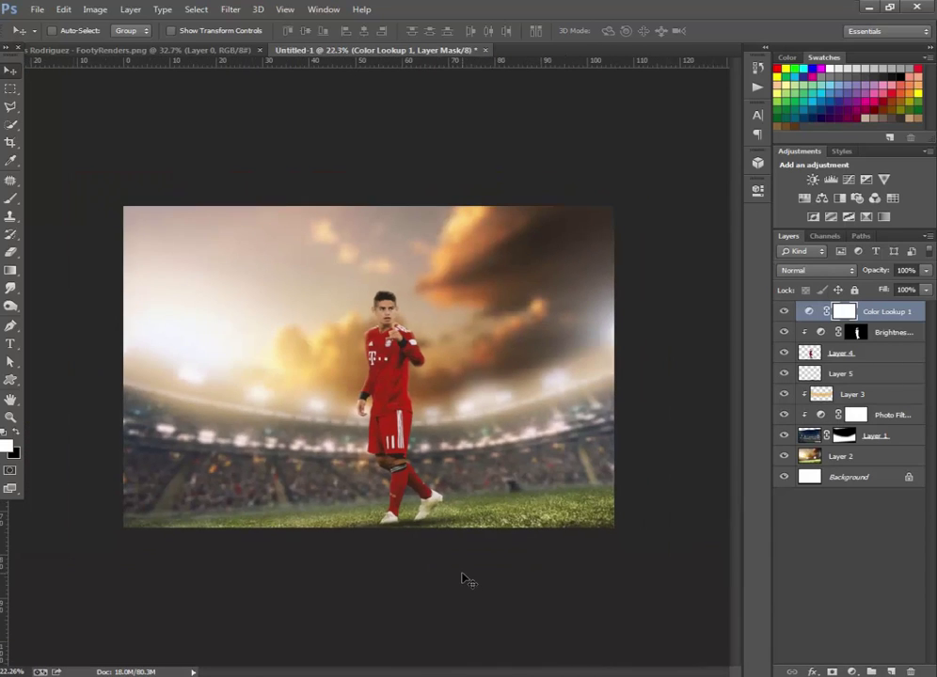
scroll(494, 508, "down", 1)
scroll(486, 506, "up", 2)
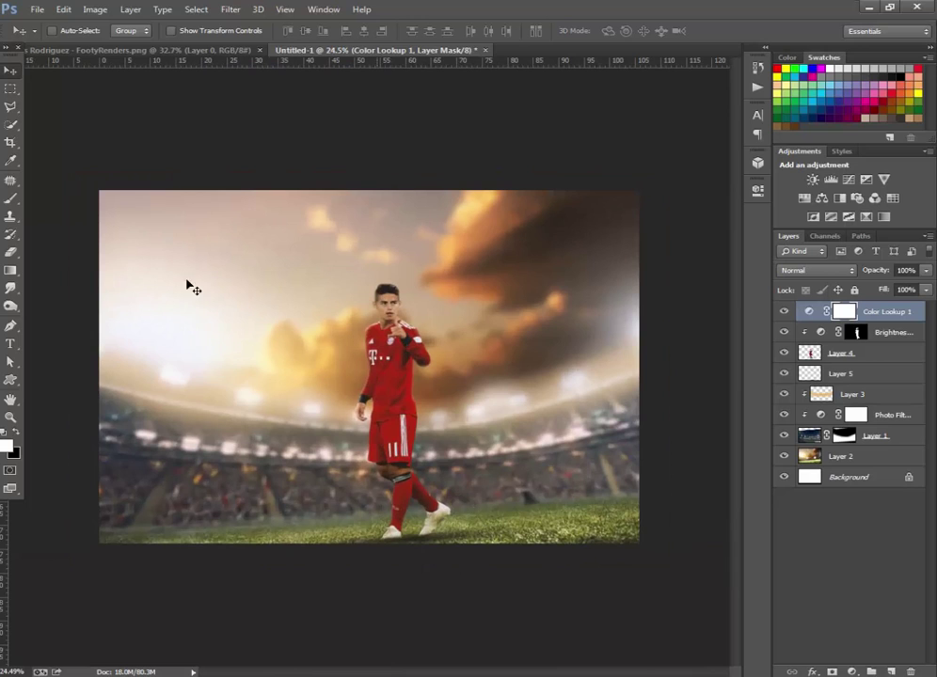
left_click(10, 143)
left_click(10, 71)
scroll(450, 272, "down", 2)
scroll(450, 272, "up", 2)
left_click(822, 200)
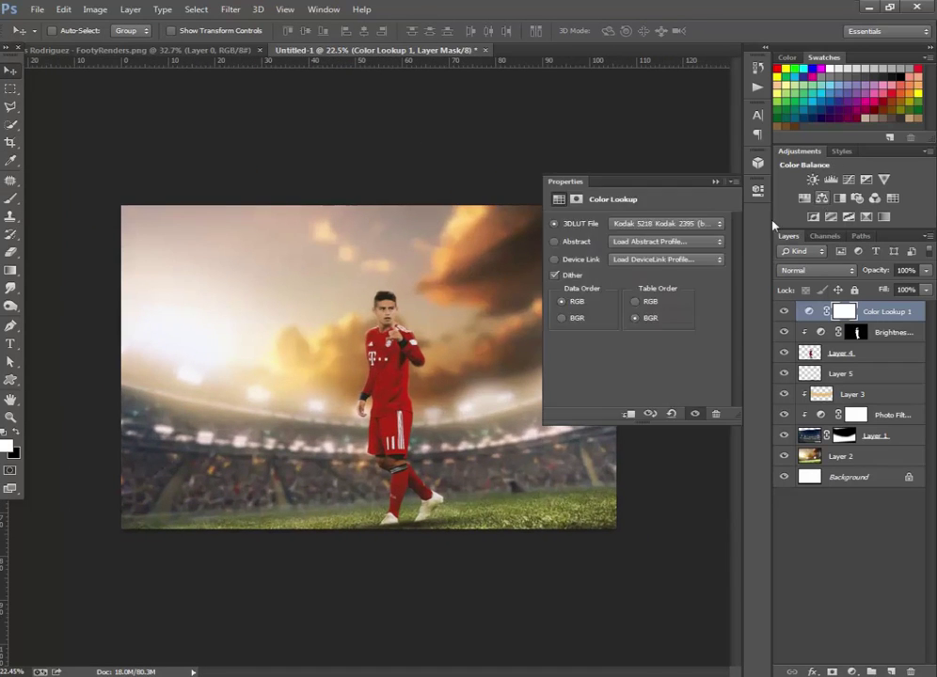
Step: Set Color Balance midtones to Cyan-Red -5, Yellow-Blue +13, and shadows to +1, -6, +6
mouse_move(612, 256)
left_mouse_down()
mouse_move(624, 255)
mouse_move(616, 263)
left_mouse_up()
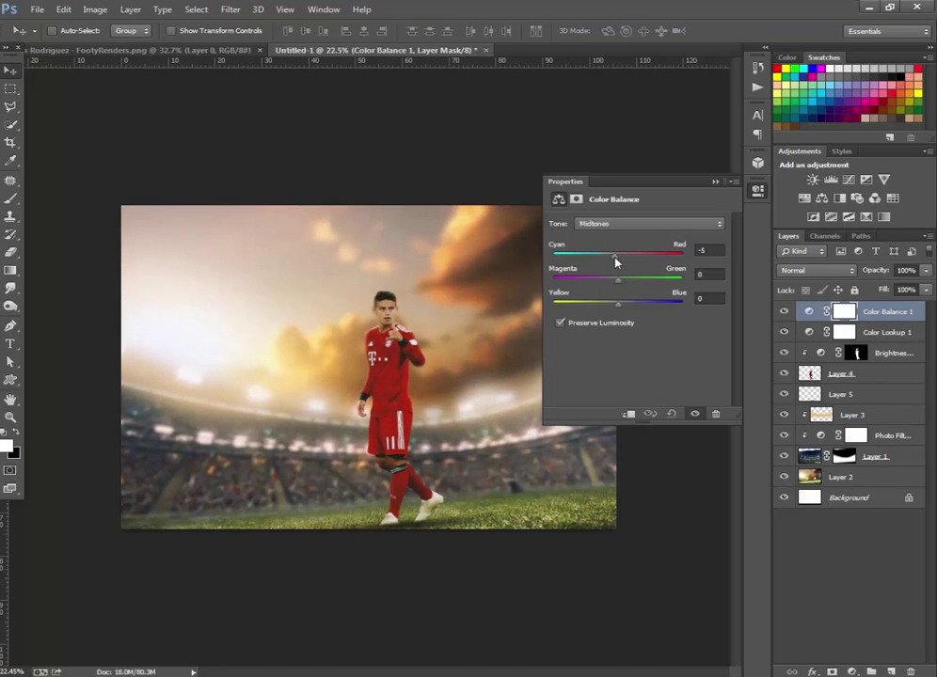
mouse_move(617, 312)
left_mouse_down()
mouse_move(628, 312)
mouse_move(627, 287)
left_mouse_up()
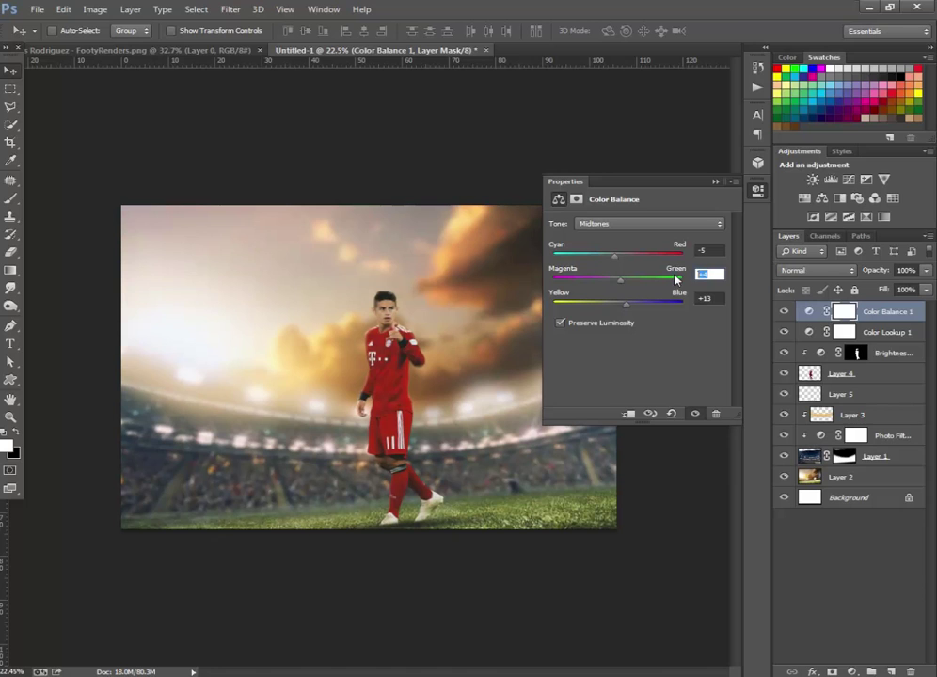
left_click(649, 224)
left_click_drag(617, 312, 623, 309)
left_click_drag(615, 259, 610, 284)
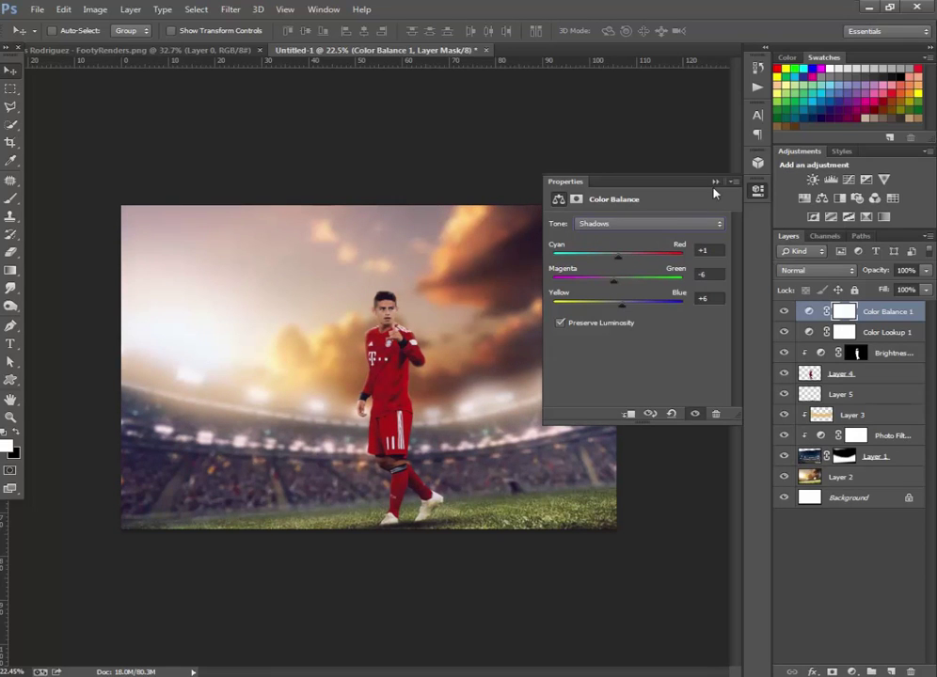
left_click(715, 182)
Step: Keep Color Balance 1 above the lookup and set its opacity to 82%
key("ctrl+0")
scroll(436, 435, "down", 2)
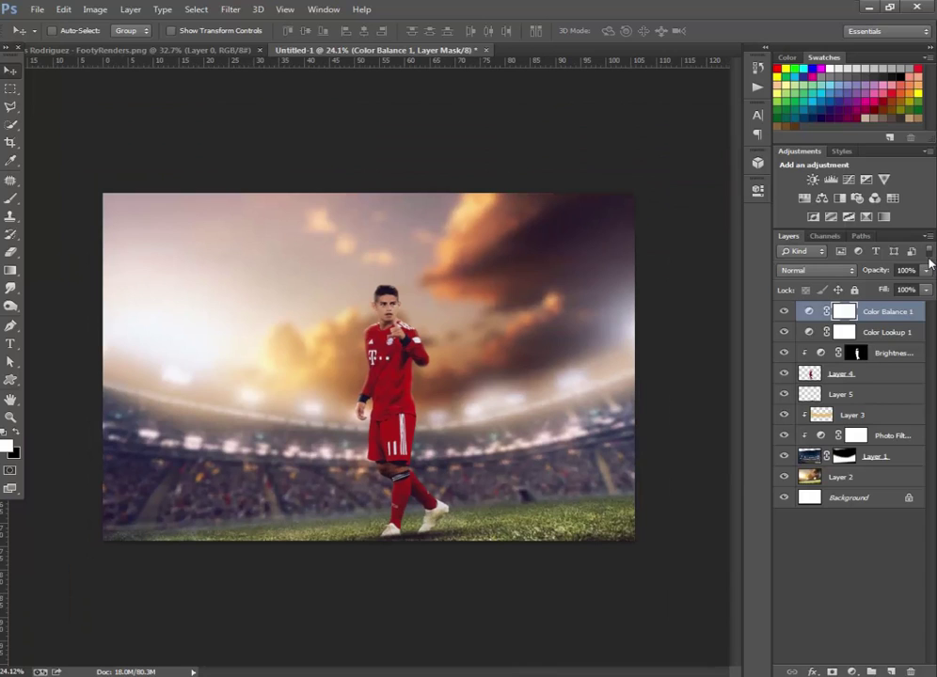
left_click_drag(894, 311, 900, 338)
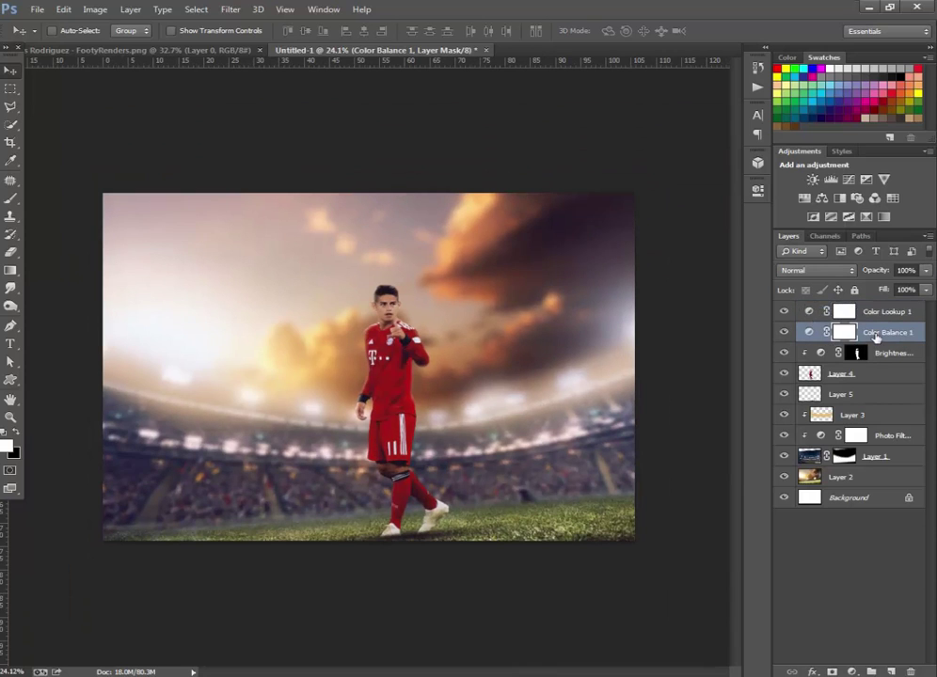
key("ctrl+z")
left_click_drag(927, 272, 917, 293)
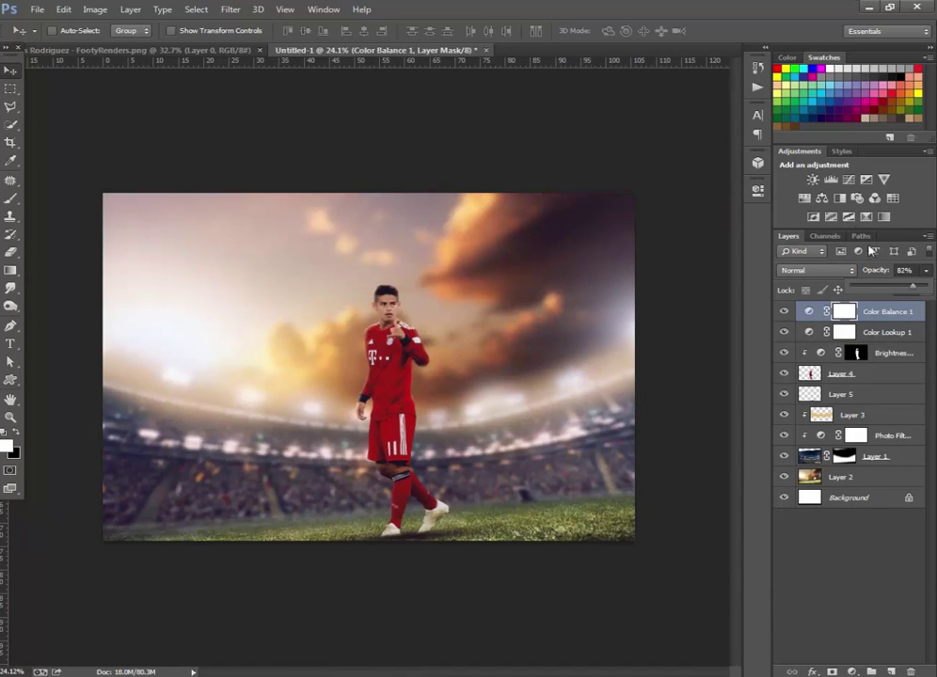
left_click(858, 323)
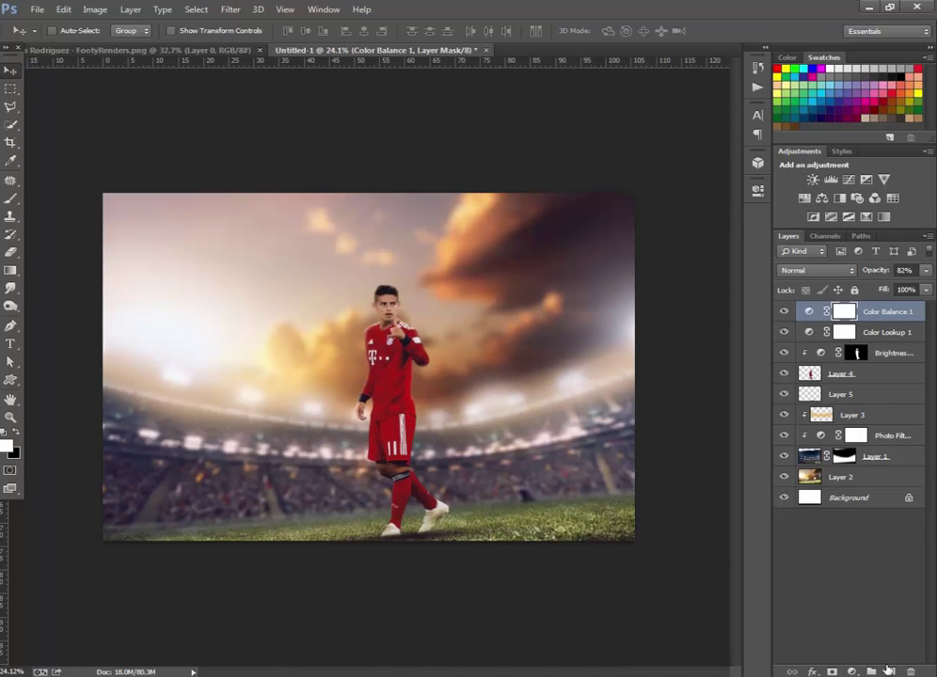
Step: Add a second Color Lookup layer and try an abstract profile and the Fuji ETERNA lookup
left_click(852, 672)
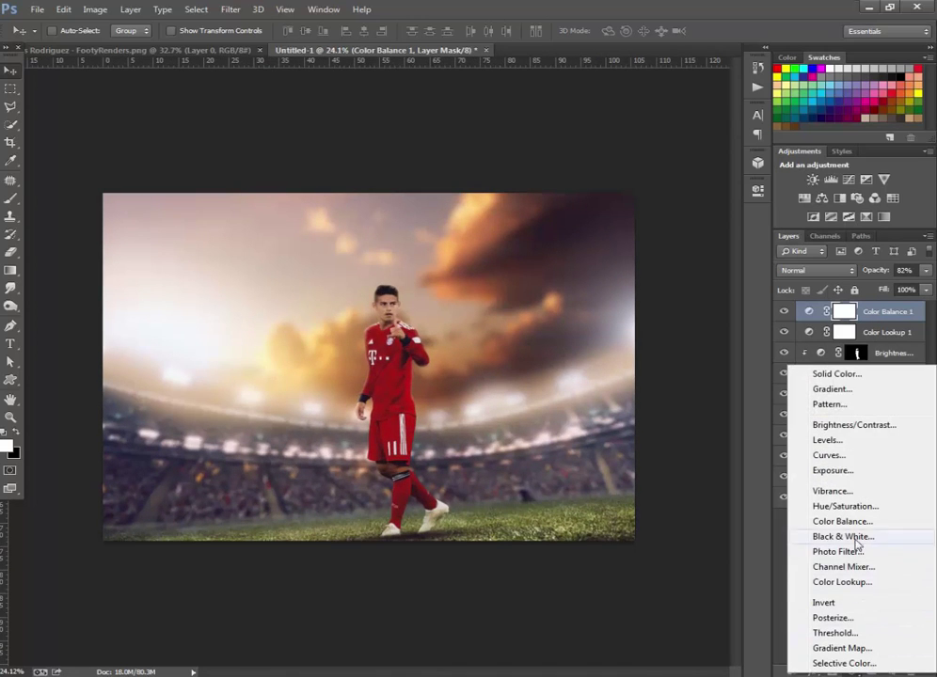
left_click(851, 583)
left_click(663, 242)
left_click(666, 374)
scroll(651, 243, "up", 1)
scroll(651, 243, "up", 1)
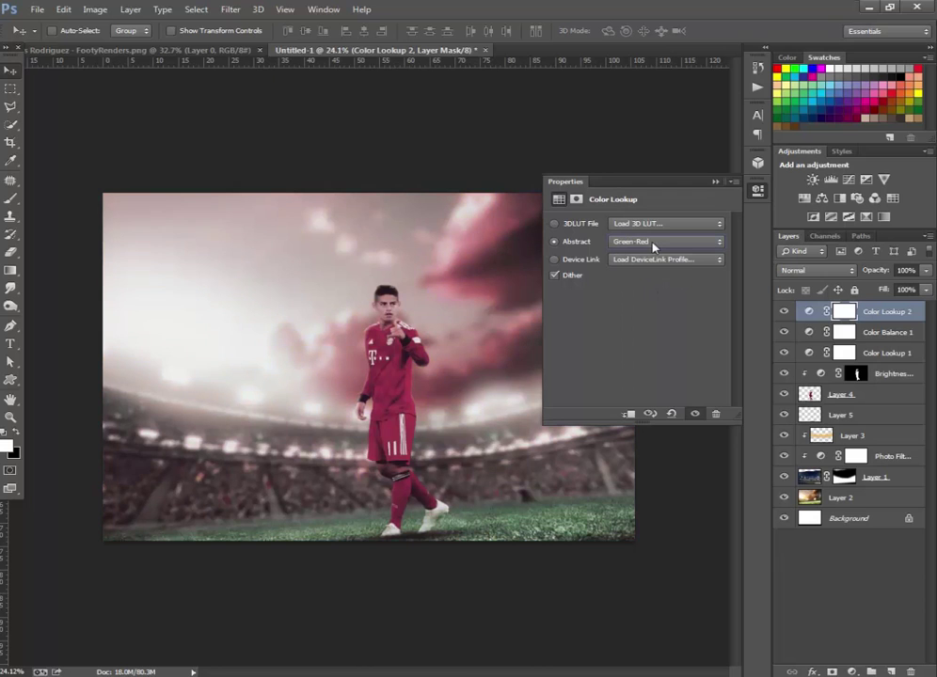
scroll(655, 243, "up", 1)
left_click(664, 224)
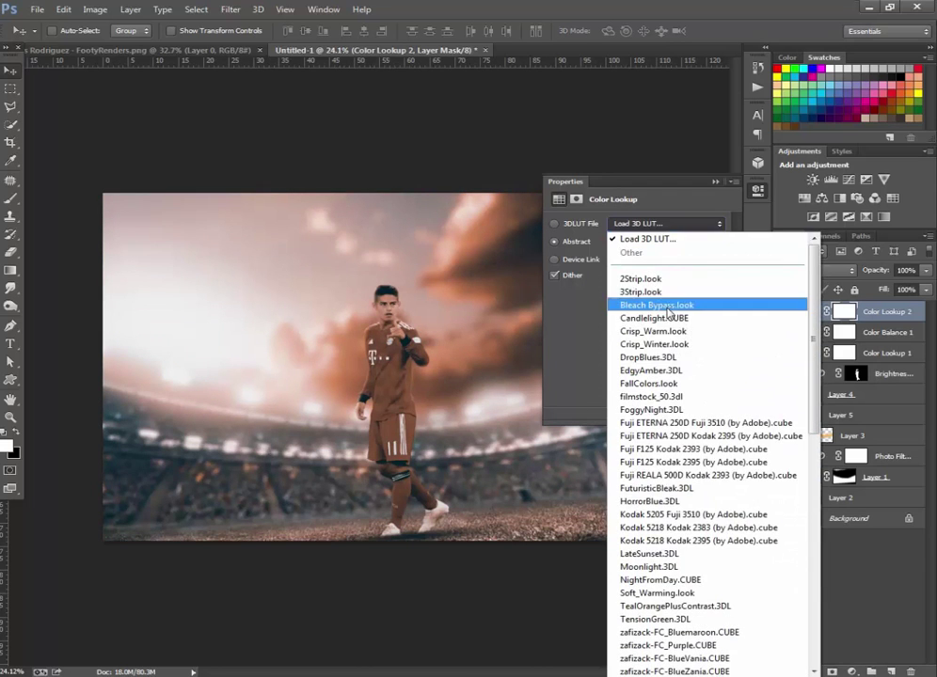
left_click(691, 424)
Step: Browse the 3DLUT File list and choose zafizack-VG-11.CUBE
scroll(670, 226, "down", 1)
scroll(671, 226, "down", 1)
scroll(670, 225, "down", 2)
scroll(671, 226, "down", 1)
scroll(671, 226, "down", 1)
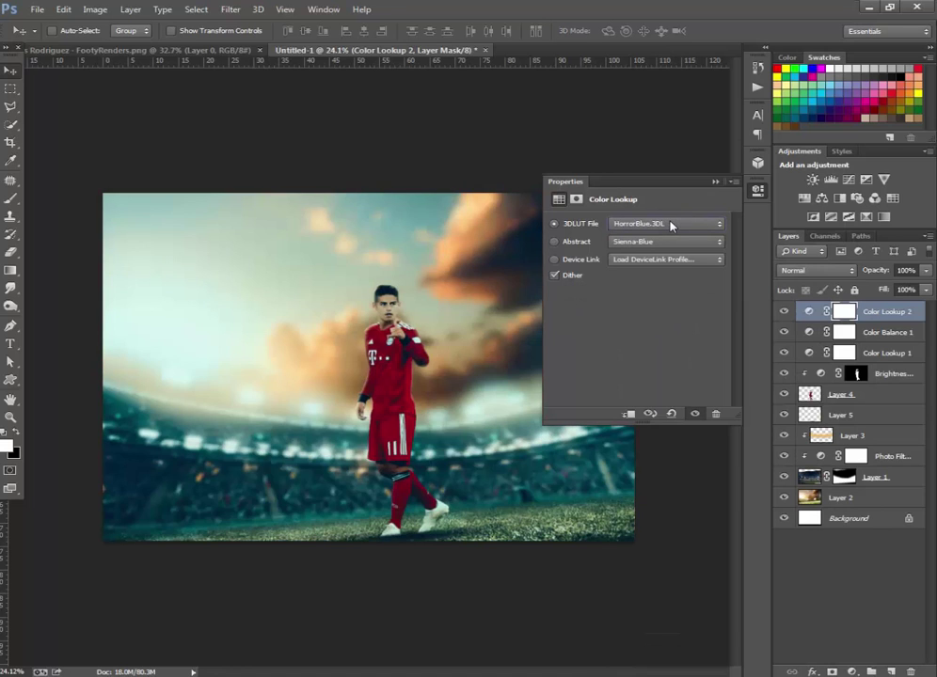
scroll(671, 226, "down", 1)
scroll(671, 226, "down", 1)
scroll(671, 226, "down", 1)
scroll(671, 226, "down", 1)
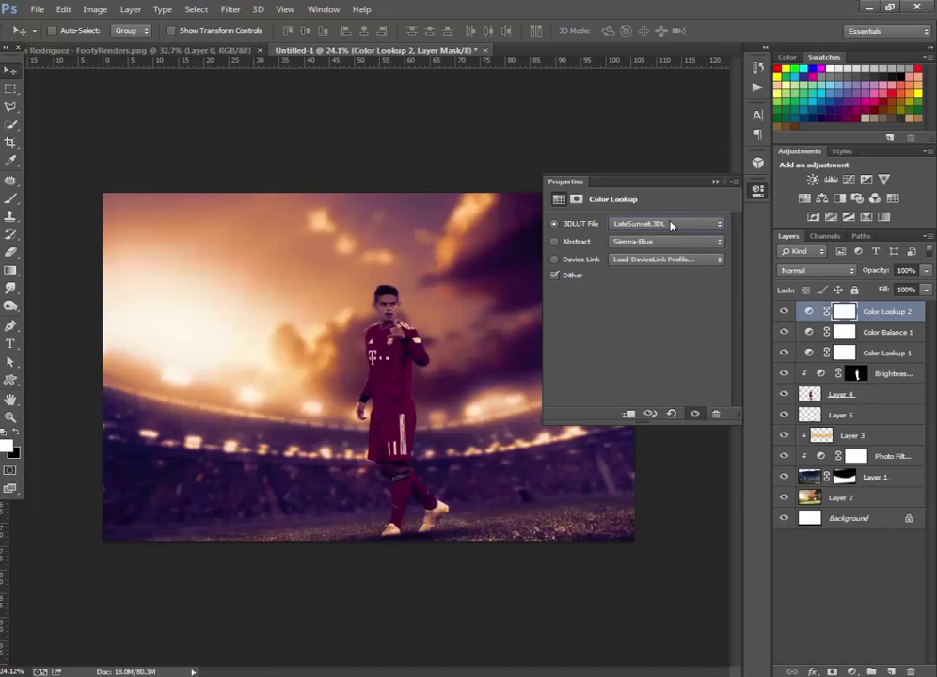
scroll(671, 226, "down", 1)
scroll(671, 224, "down", 1)
scroll(671, 224, "down", 1)
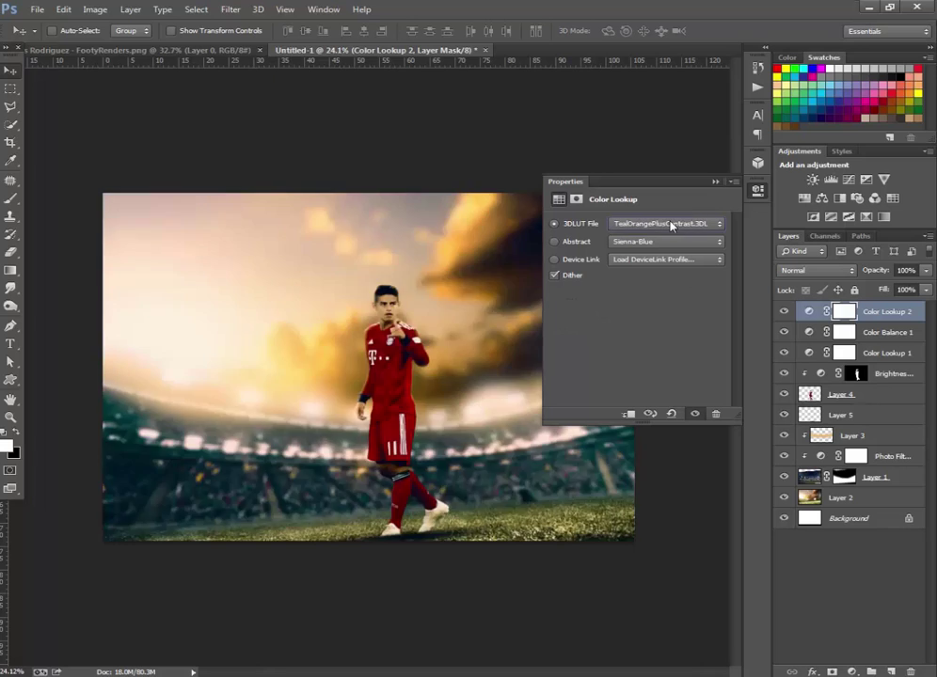
scroll(670, 224, "down", 1)
scroll(670, 224, "down", 1)
scroll(671, 224, "down", 1)
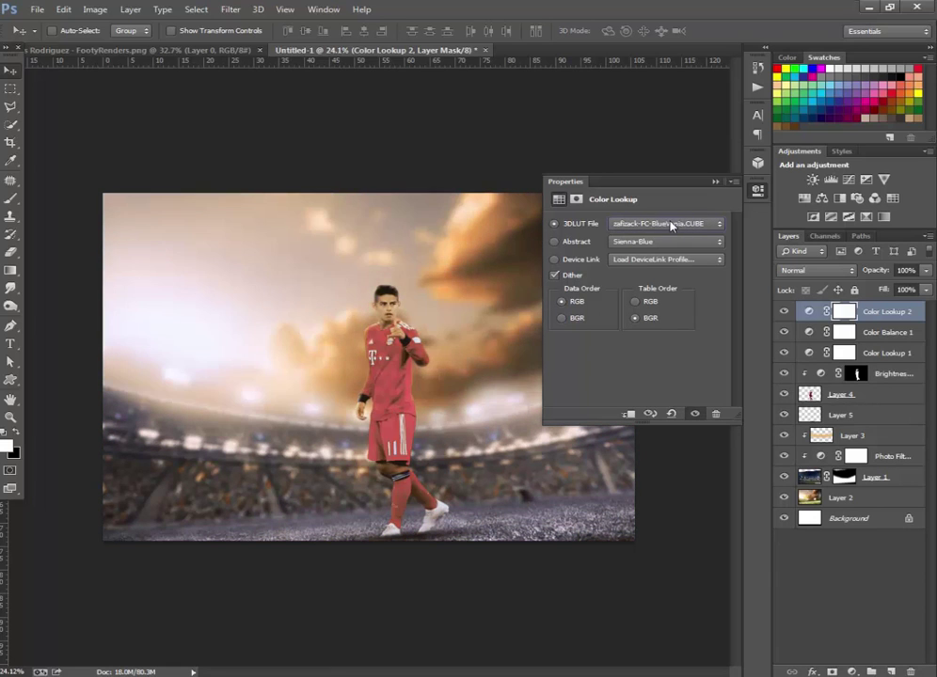
scroll(671, 224, "down", 1)
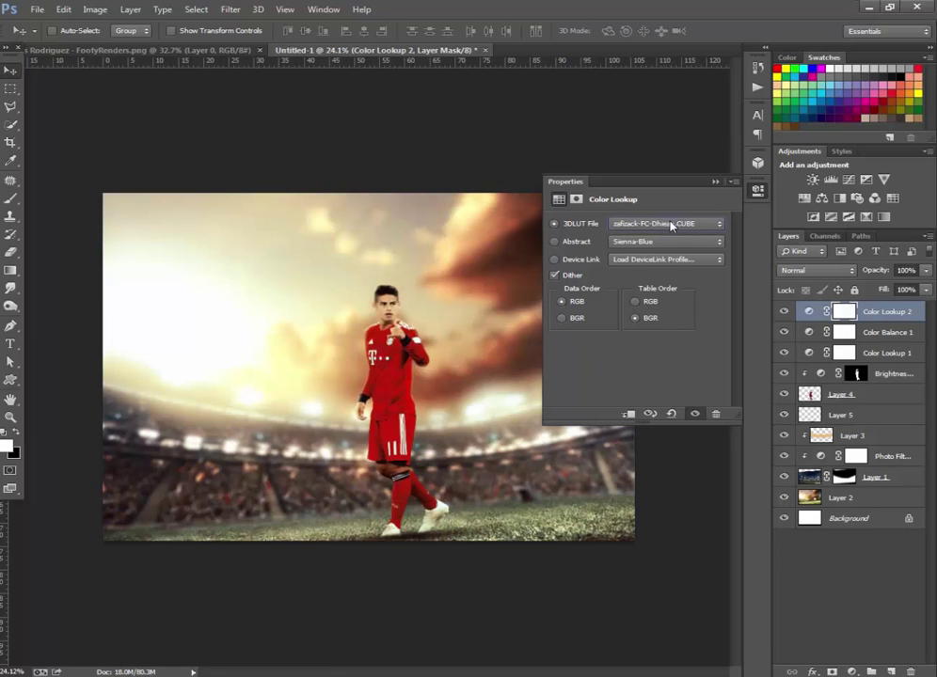
scroll(671, 224, "down", 1)
scroll(671, 224, "down", 1)
scroll(671, 224, "down", 1)
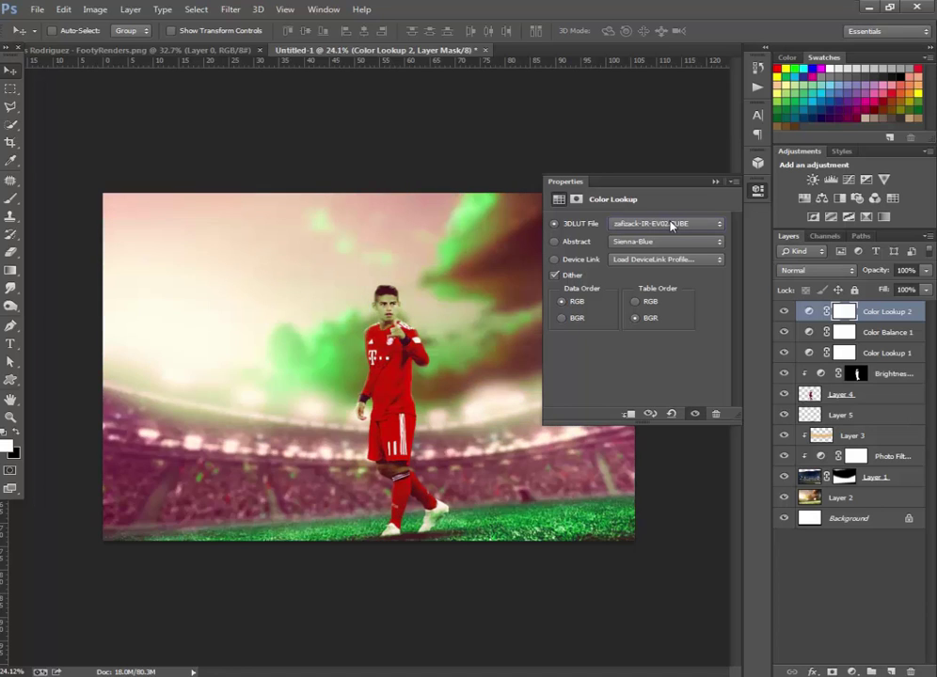
scroll(671, 224, "down", 1)
scroll(671, 224, "down", 1)
scroll(671, 224, "down", 1)
scroll(671, 224, "down", 1)
scroll(671, 224, "down", 1)
left_click(671, 223)
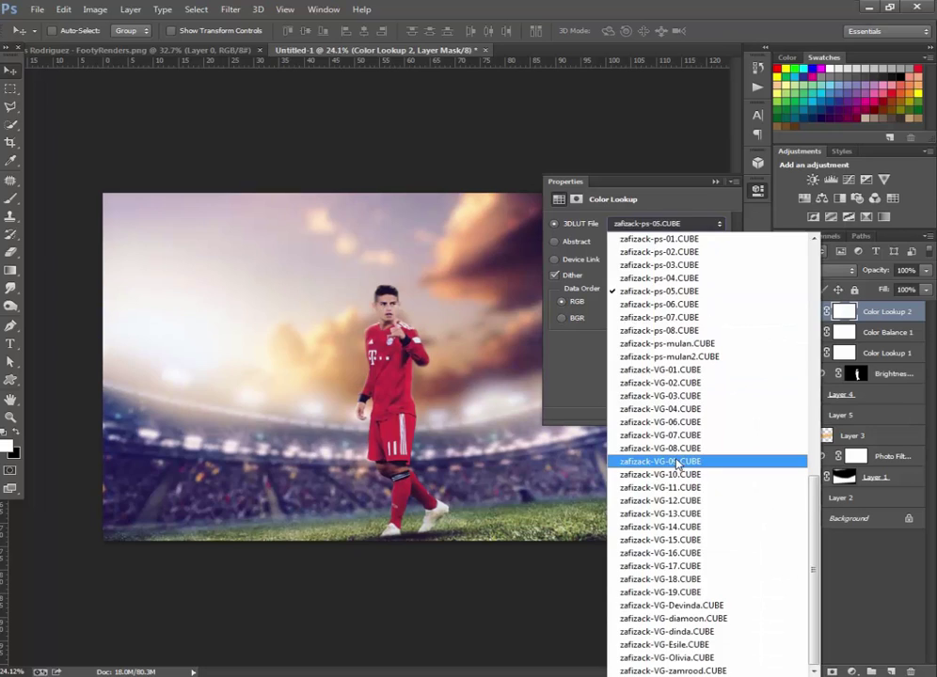
left_click(677, 462)
scroll(661, 224, "down", 1)
scroll(662, 224, "down", 1)
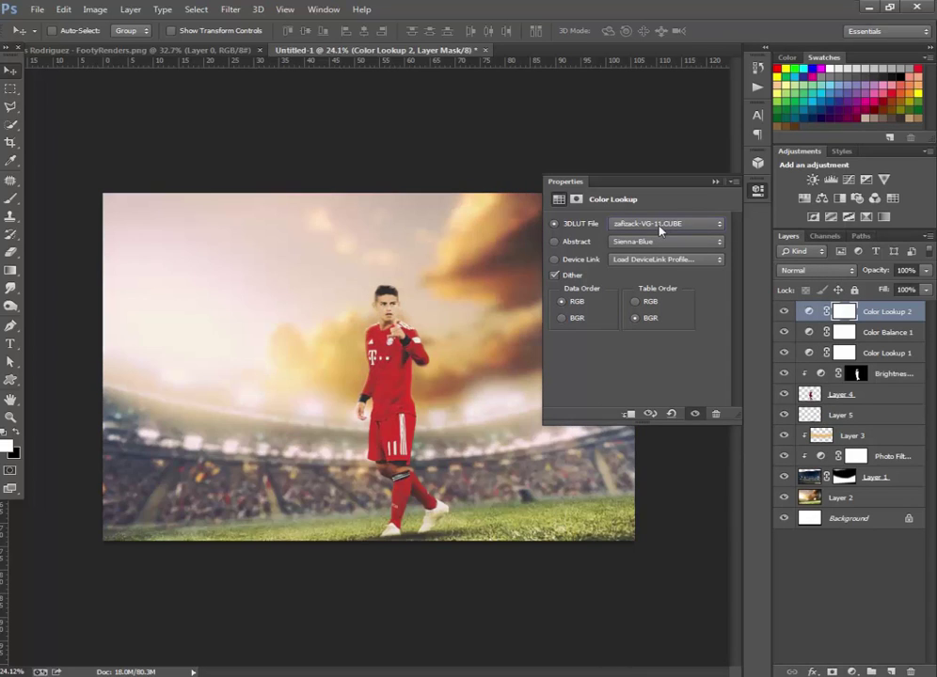
Step: Fade the Color Lookup 2 layer's opacity down to 27%
left_click(926, 270)
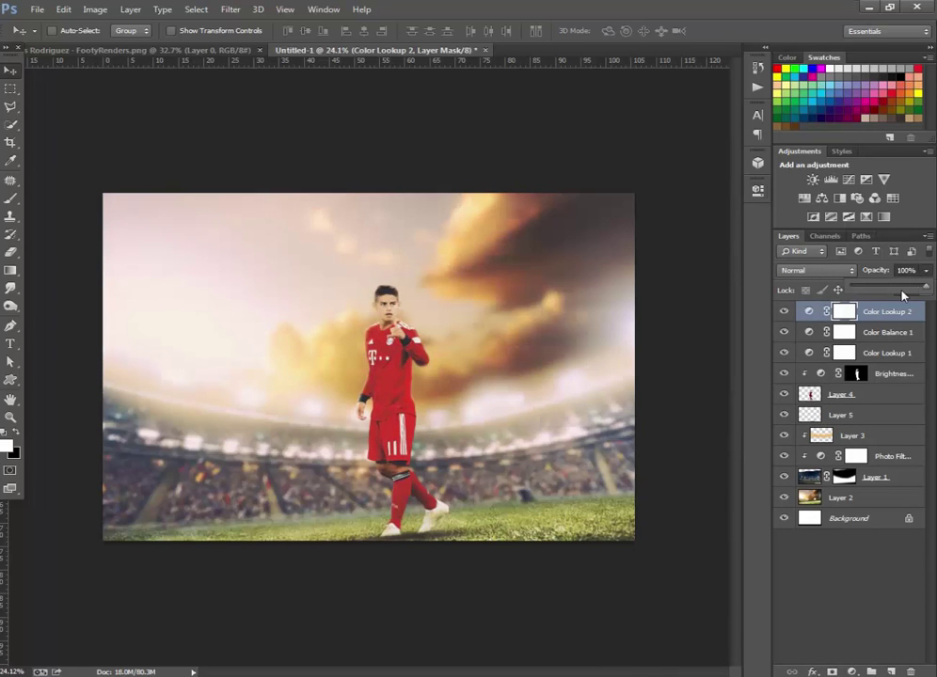
left_click_drag(903, 294, 883, 294)
left_click(784, 312)
left_click(784, 312)
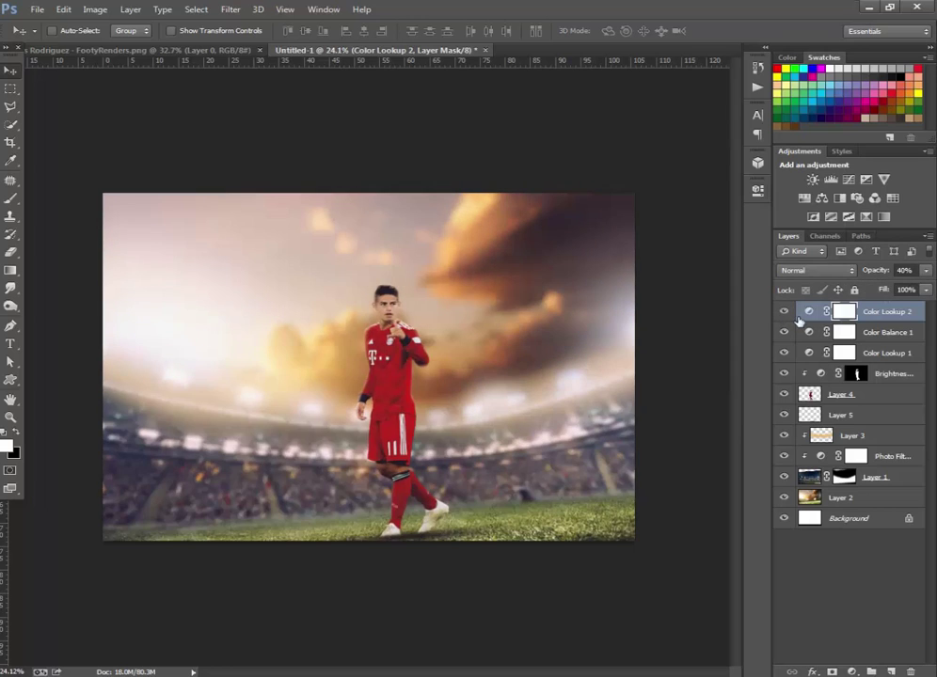
left_click_drag(926, 273, 877, 293)
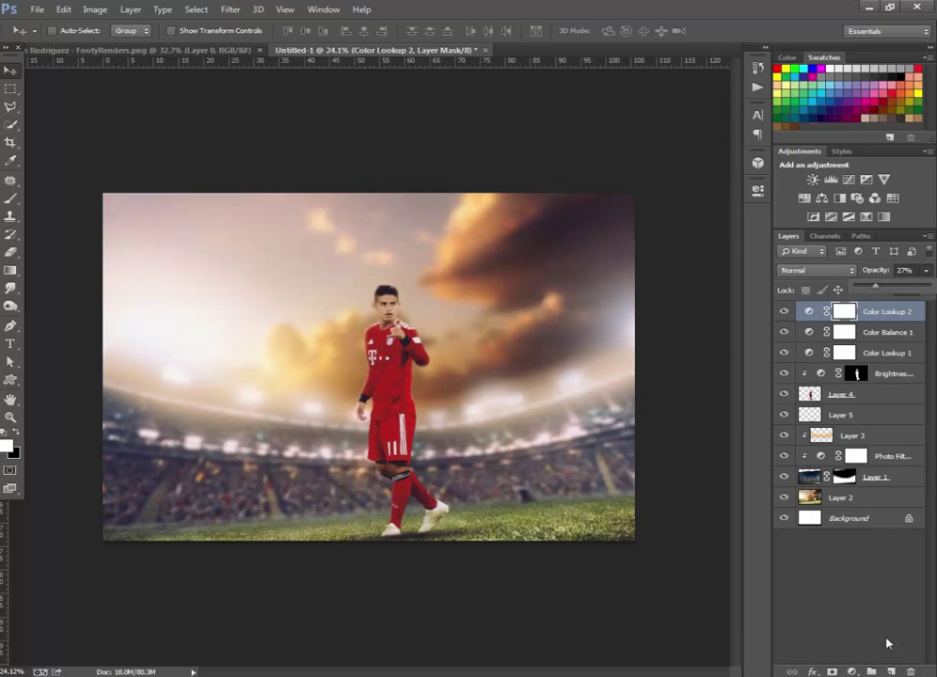
Step: Stamp visible layers onto a new top layer, then in Camera Raw cool the white balance, darken shadows, add slight clarity
left_click(890, 670)
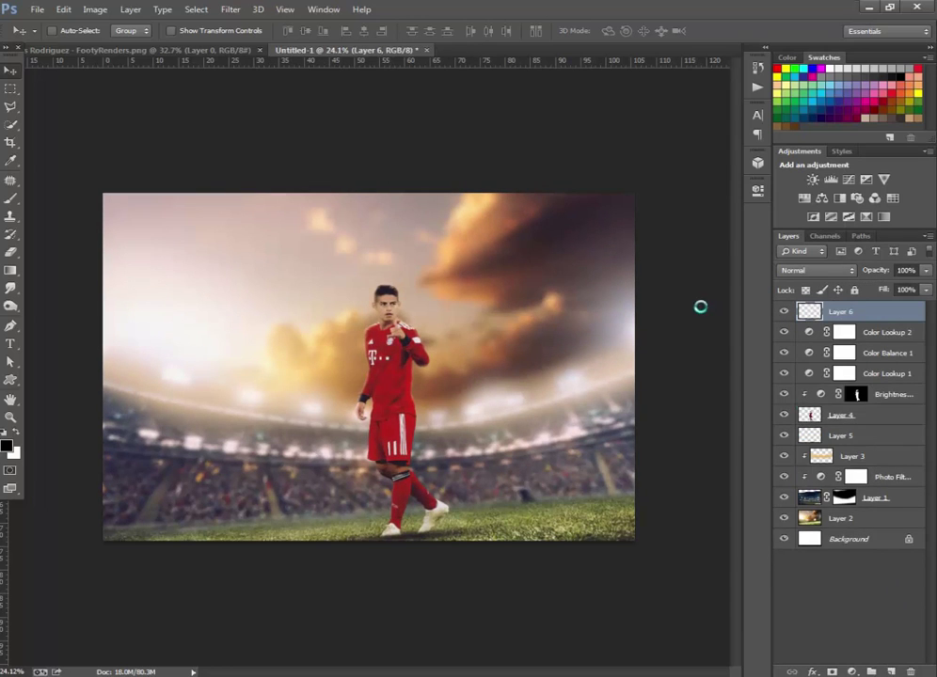
key("ctrl+shift+alt+e")
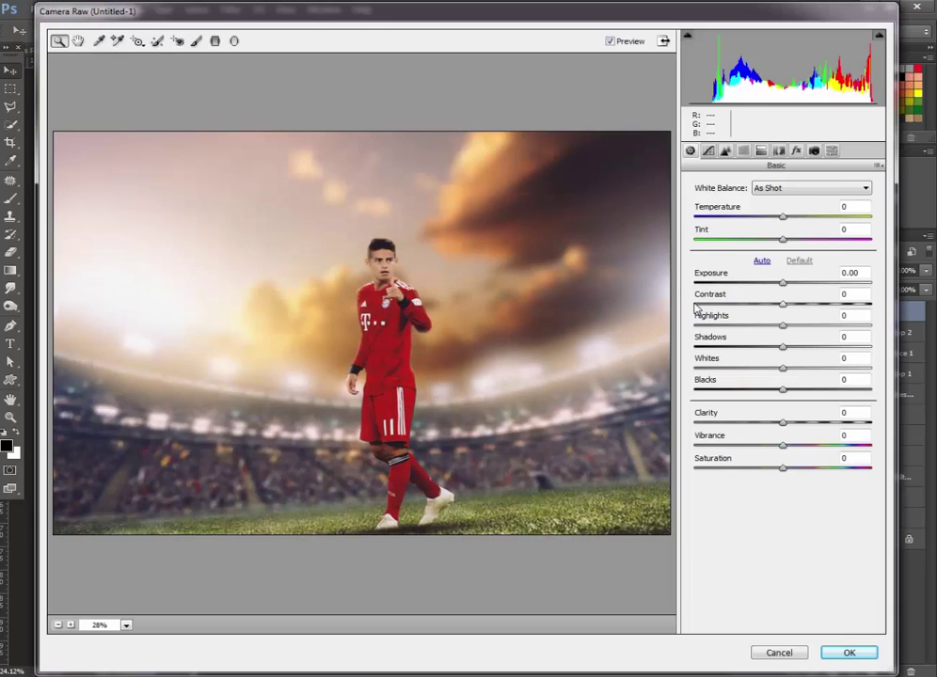
mouse_move(782, 219)
left_mouse_down()
mouse_move(757, 222)
mouse_move(781, 223)
left_mouse_up()
left_click(784, 283)
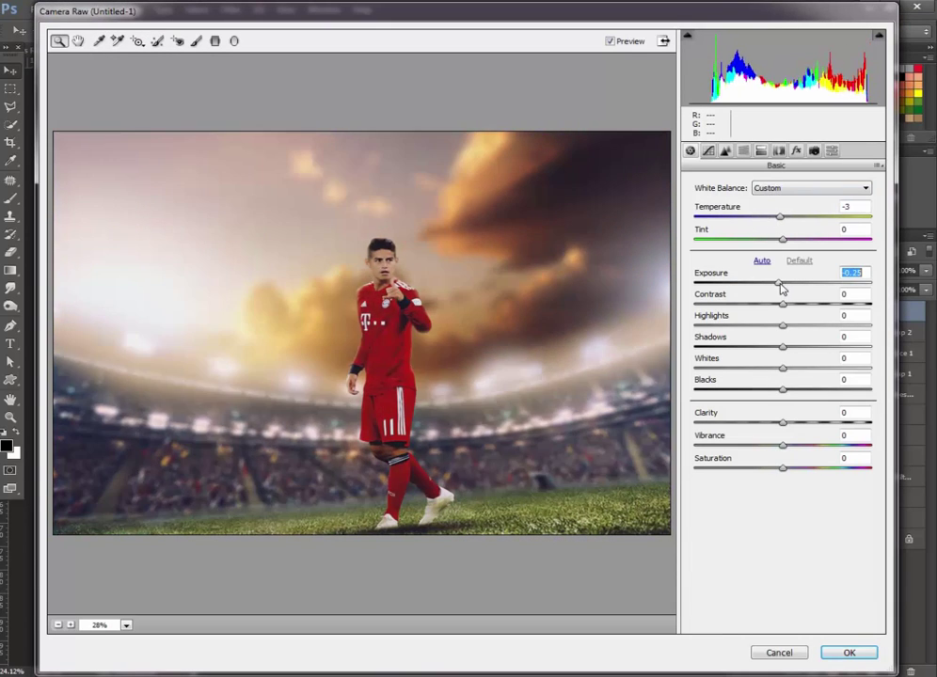
mouse_move(786, 341)
left_mouse_down()
mouse_move(849, 351)
mouse_move(762, 353)
mouse_move(778, 358)
left_mouse_up()
left_click_drag(782, 425, 792, 429)
Step: In Camera Raw HSL, desaturate the reds slightly and darken the oranges' luminance
left_click(744, 151)
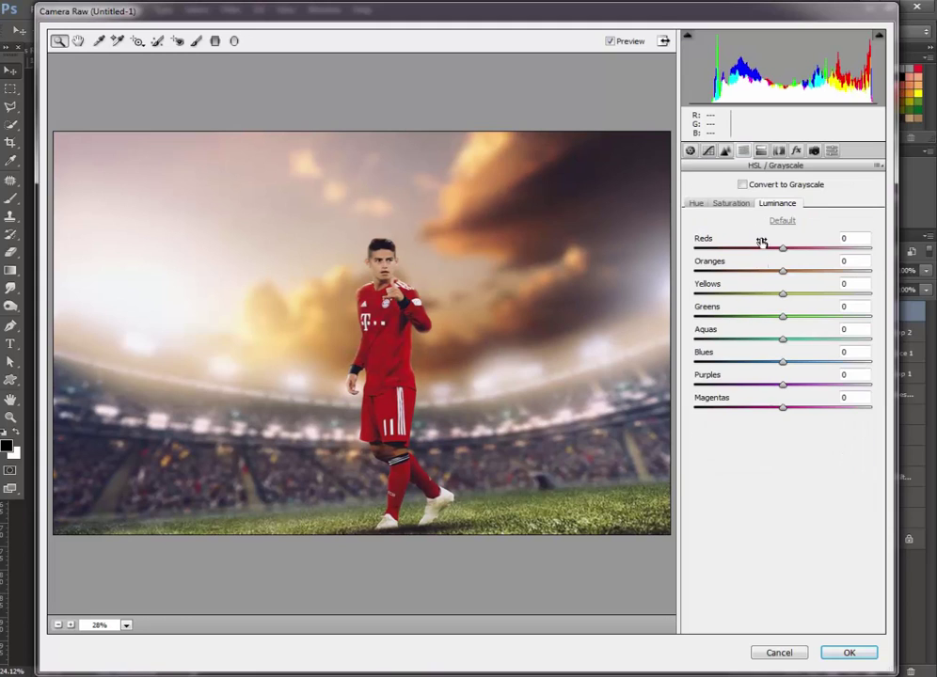
left_click(733, 205)
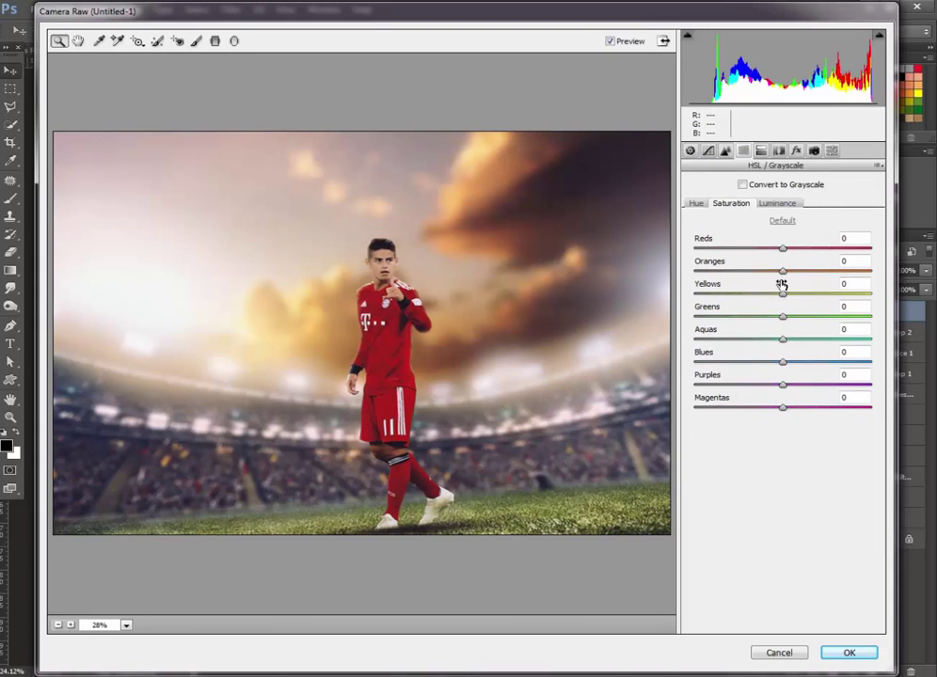
mouse_move(782, 249)
left_mouse_down()
mouse_move(732, 252)
mouse_move(762, 250)
left_mouse_up()
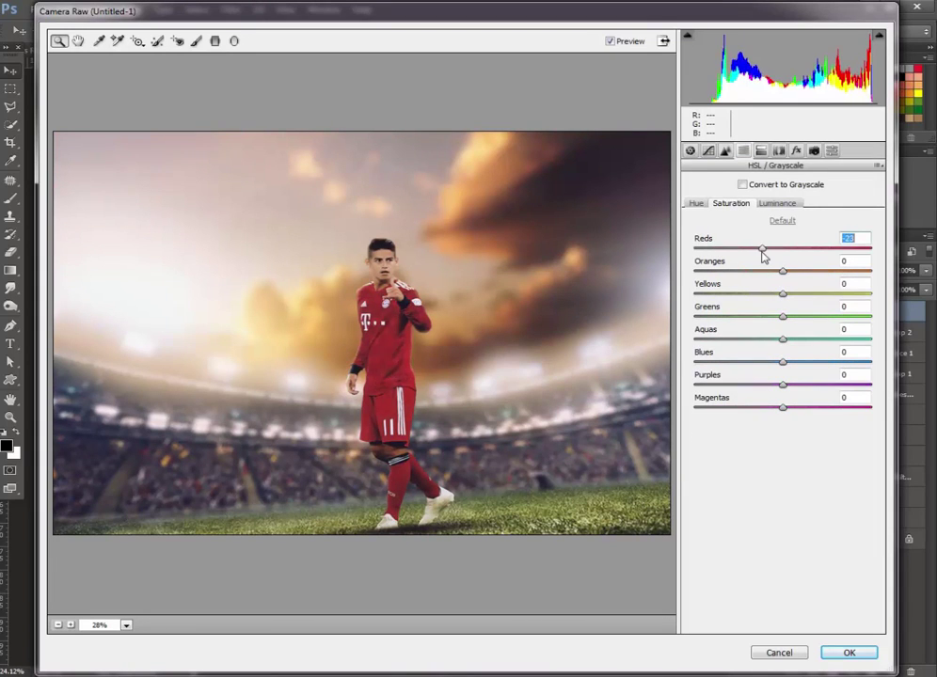
left_click(777, 203)
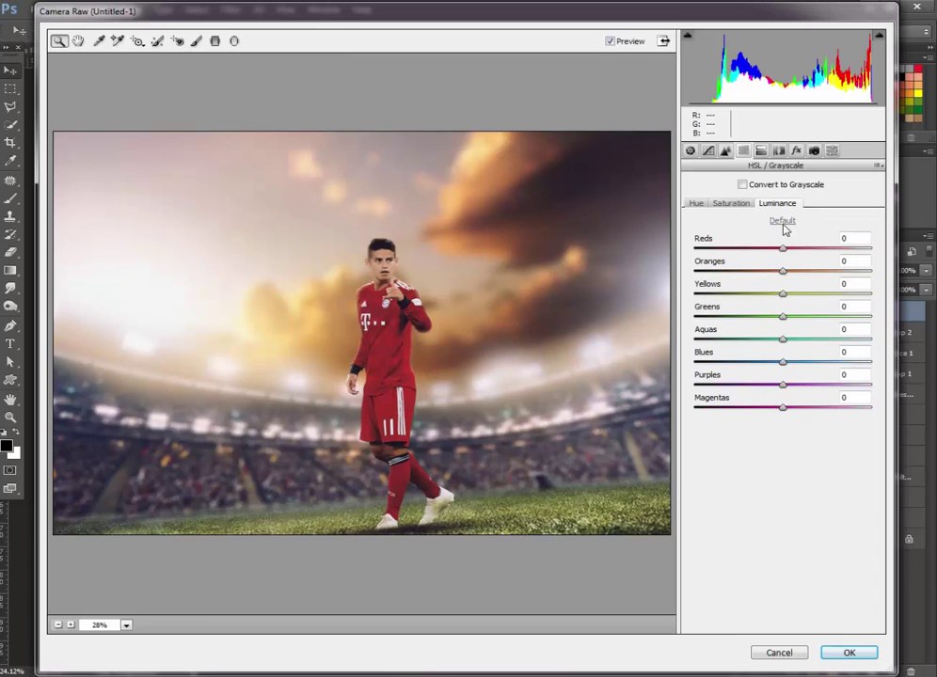
mouse_move(797, 272)
left_mouse_down()
mouse_move(727, 276)
mouse_move(785, 277)
left_mouse_up()
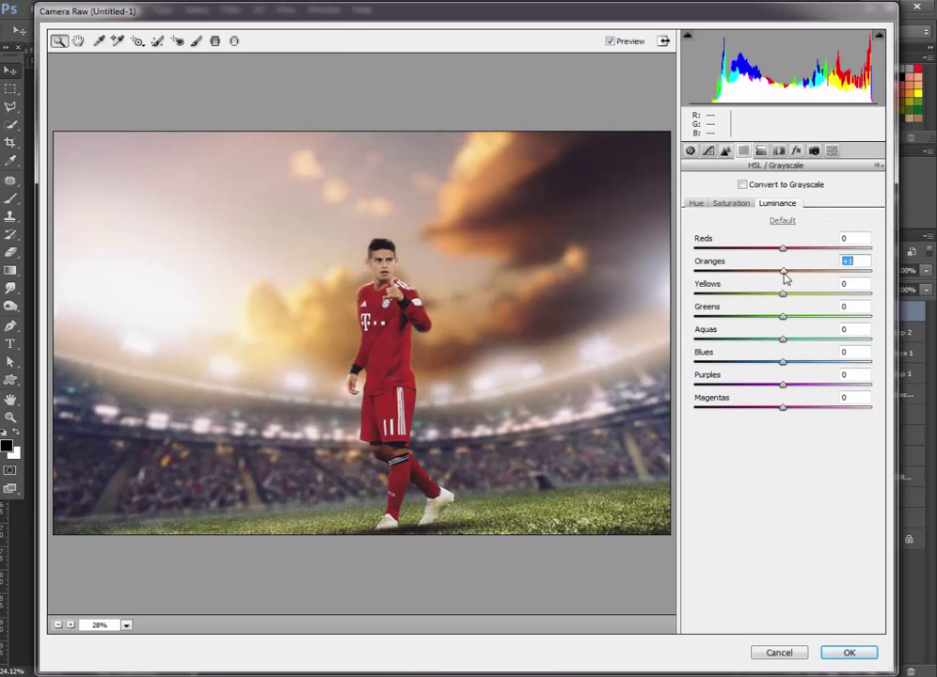
Step: Shape the tone curve: raise the black point and dip the midtones to 116
left_click(708, 150)
left_click_drag(780, 337, 781, 337)
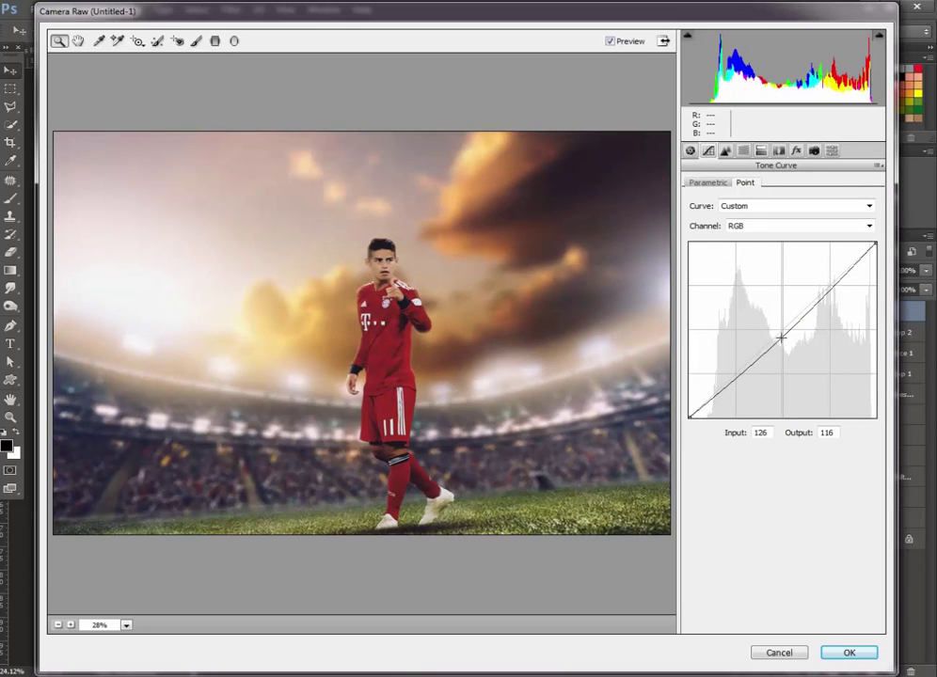
left_click_drag(690, 417, 692, 406)
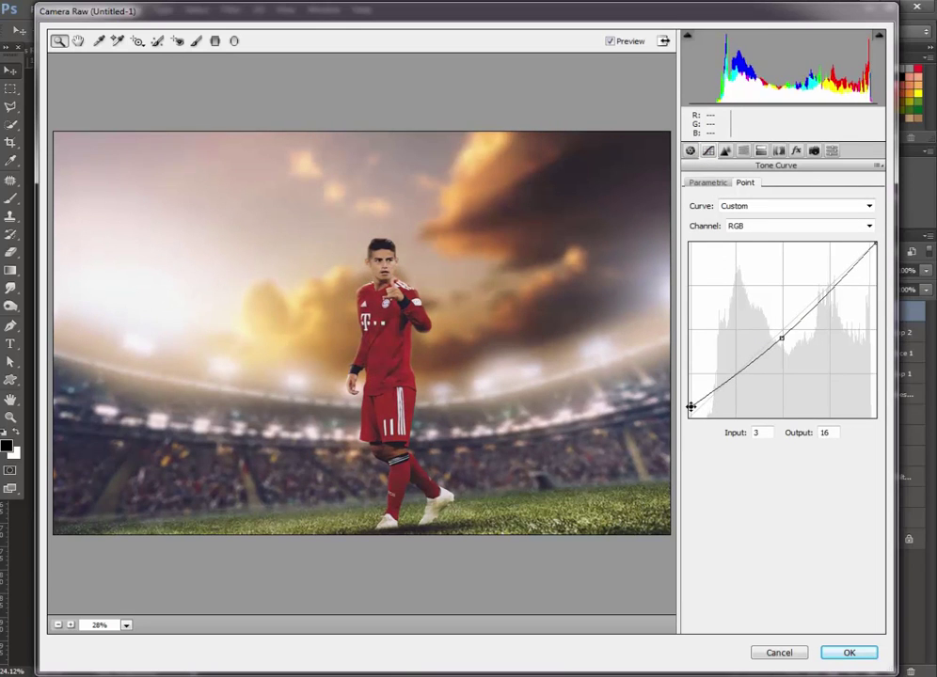
left_click_drag(780, 337, 783, 337)
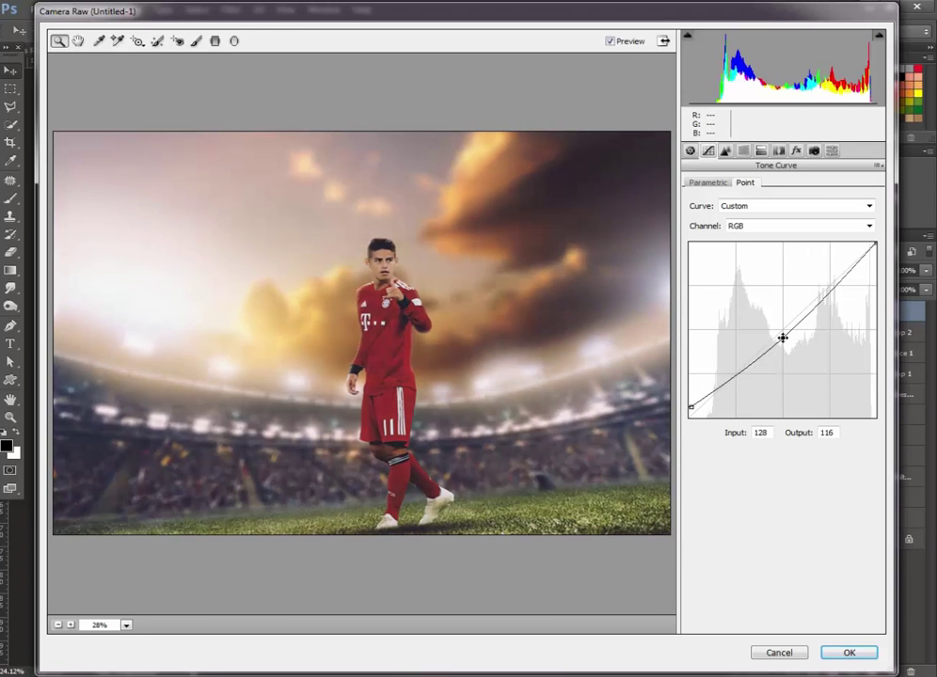
Step: Apply the Camera Raw grade and fade stamped Layer 6 to 61% opacity
left_click(850, 653)
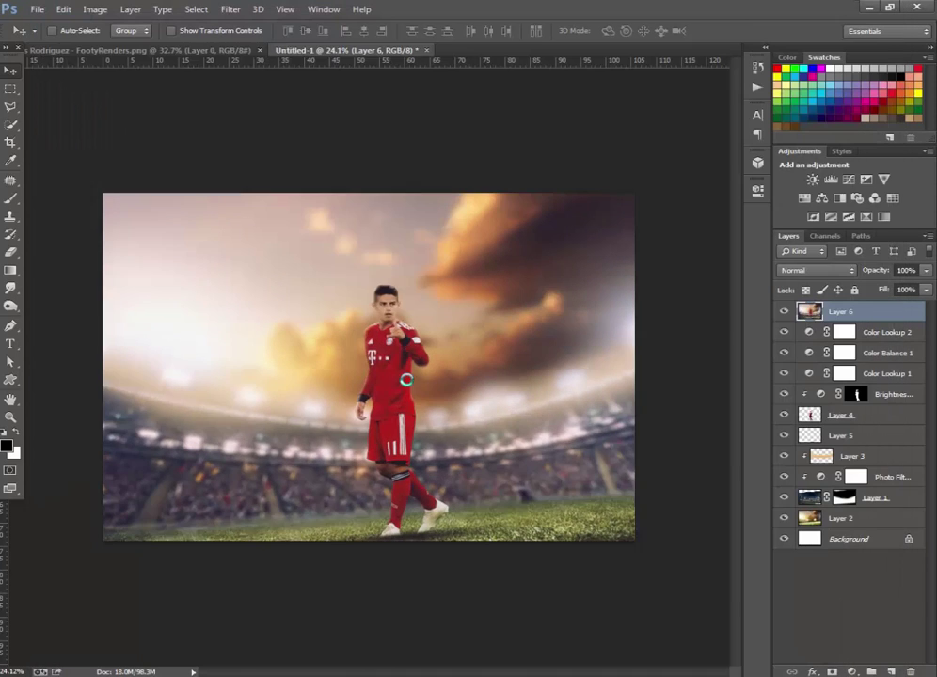
scroll(411, 388, "up", 2)
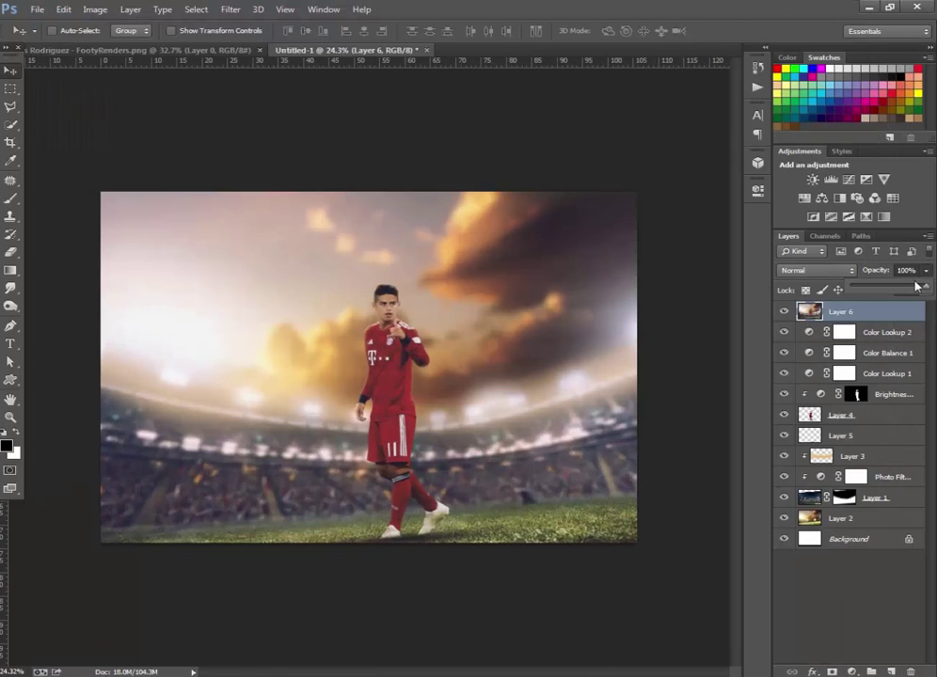
scroll(410, 345, "up", 1)
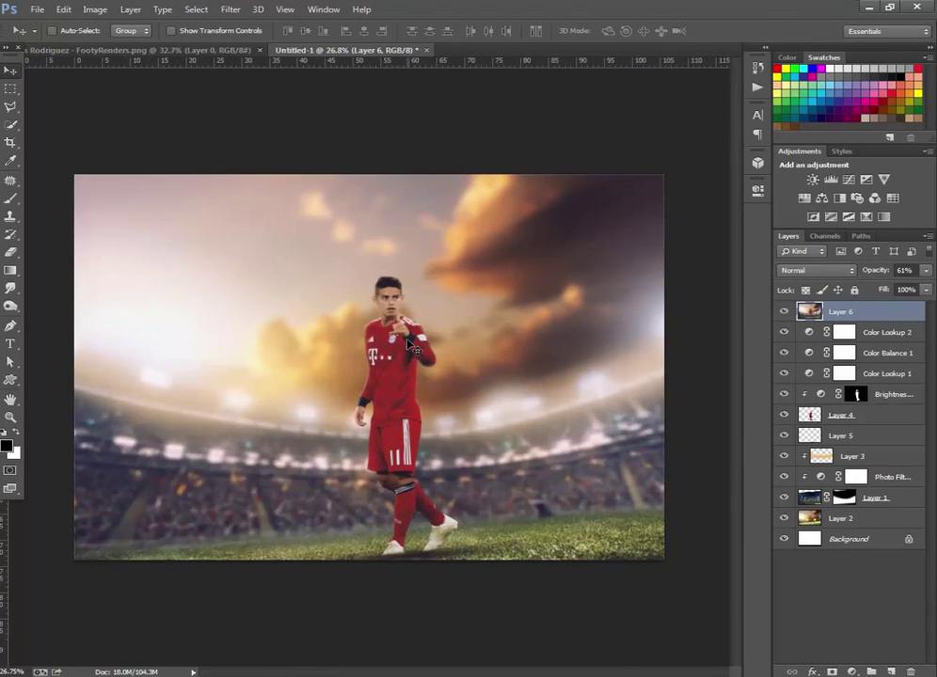
scroll(410, 348, "up", 1)
scroll(410, 348, "down", 2)
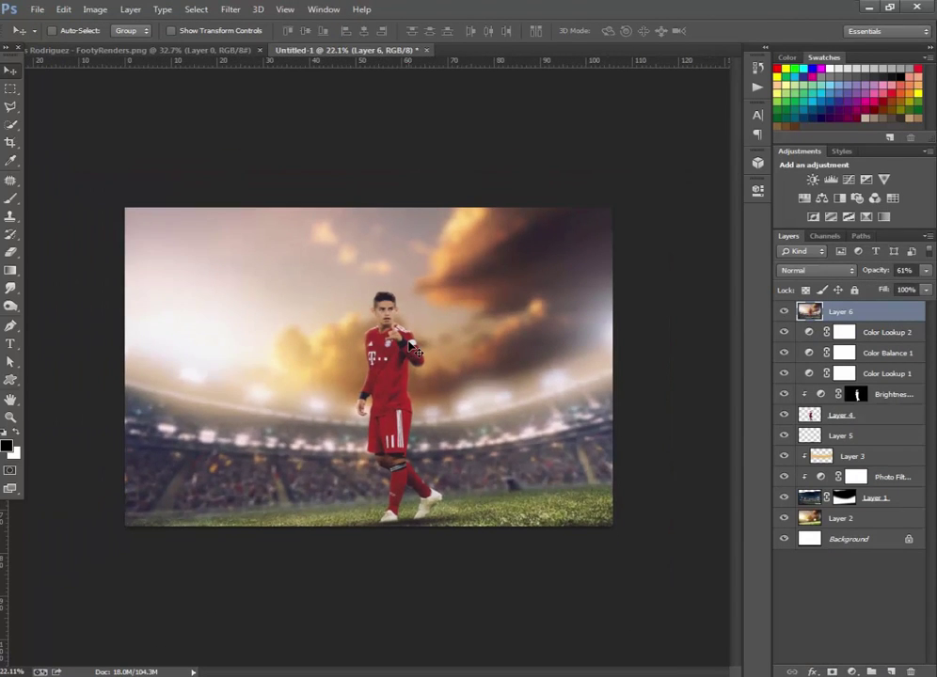
scroll(410, 348, "up", 1)
left_click(37, 9)
left_click(66, 170)
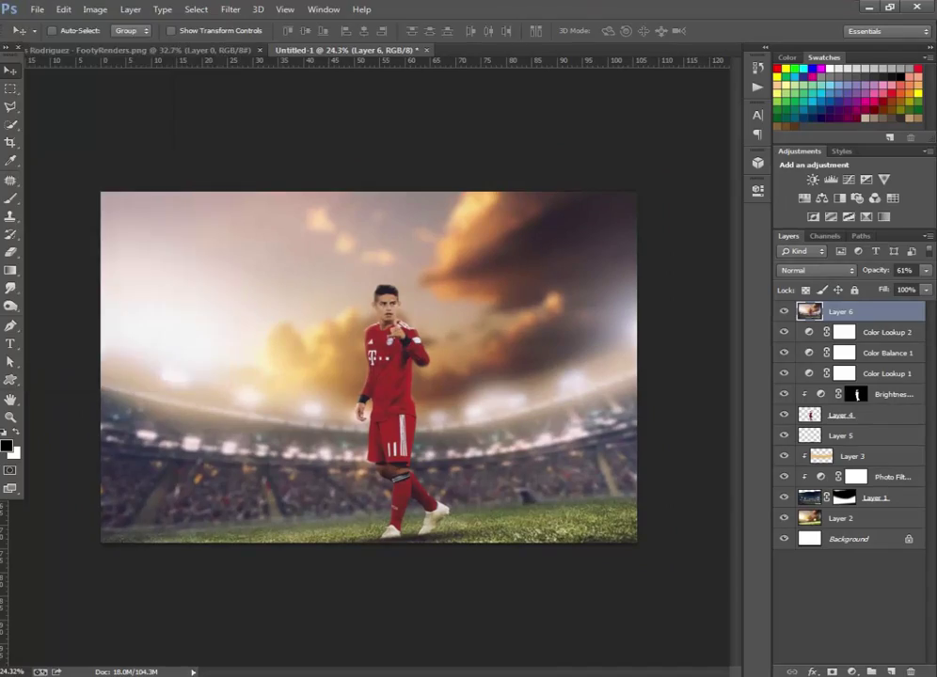